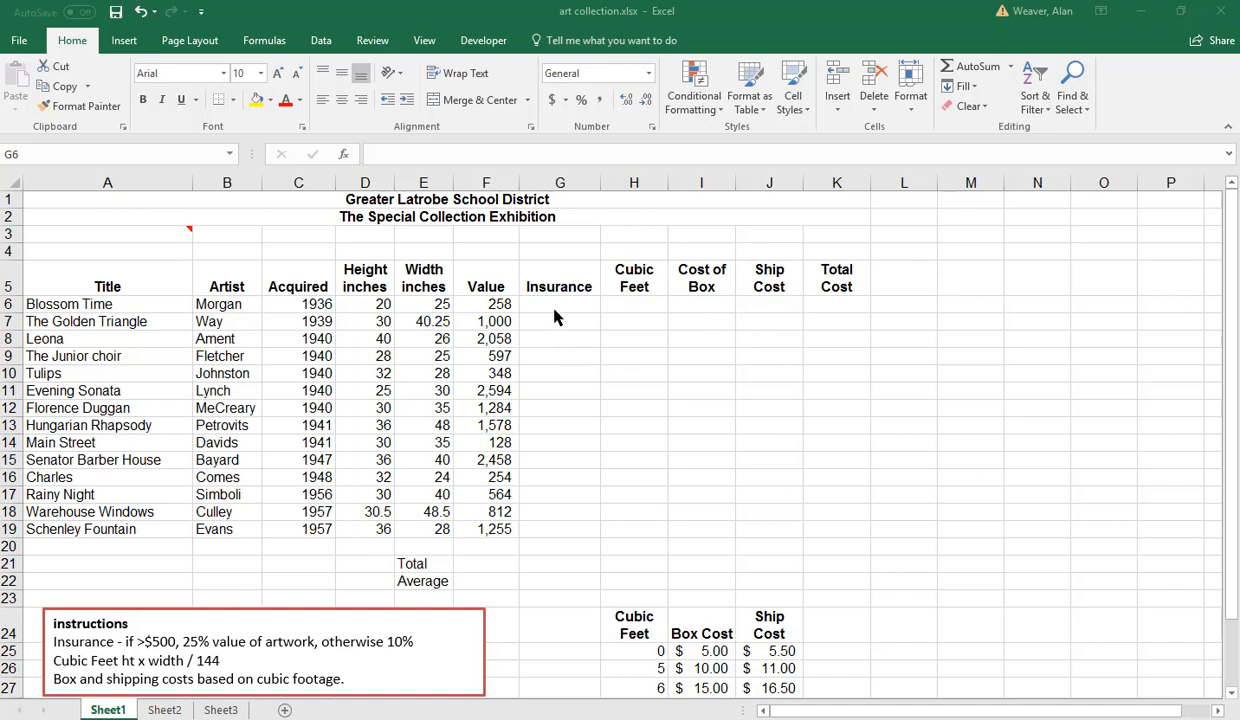
- Start an IF function in the first Insurance cell, G6, with the logical test F6>500
{"action": "left_click", "coordinate": [535, 296]}
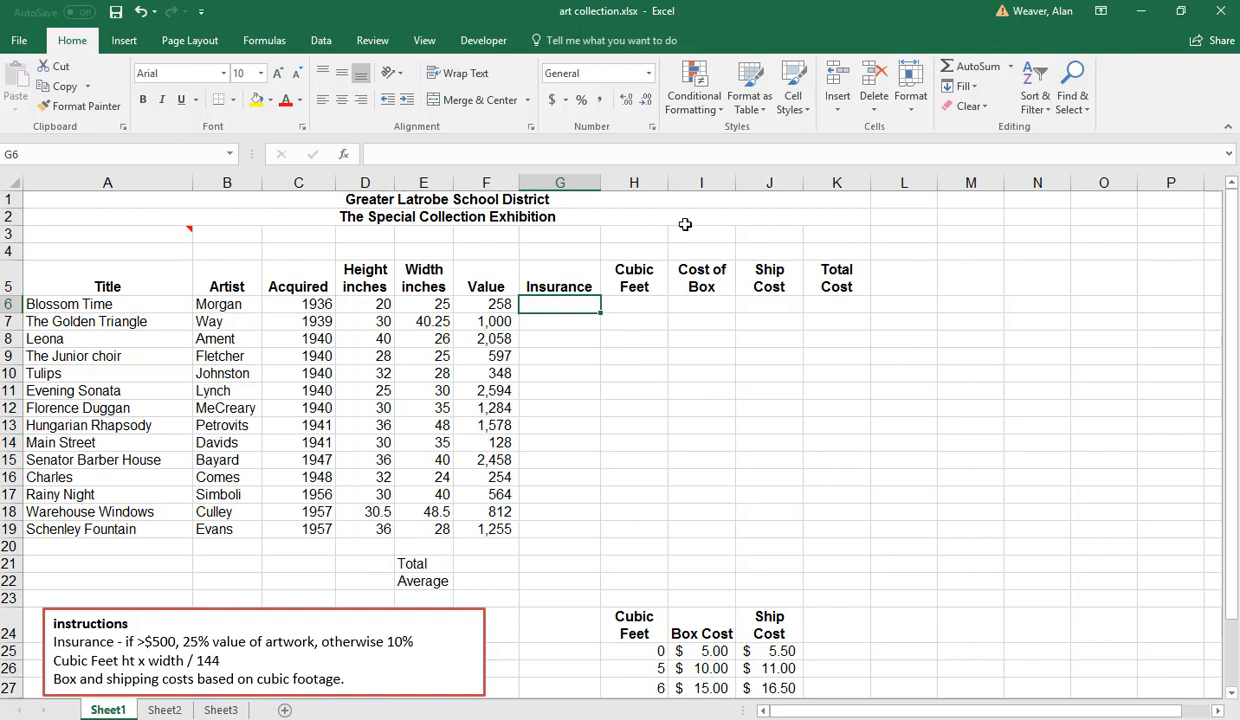
{"action": "left_click", "coordinate": [263, 40]}
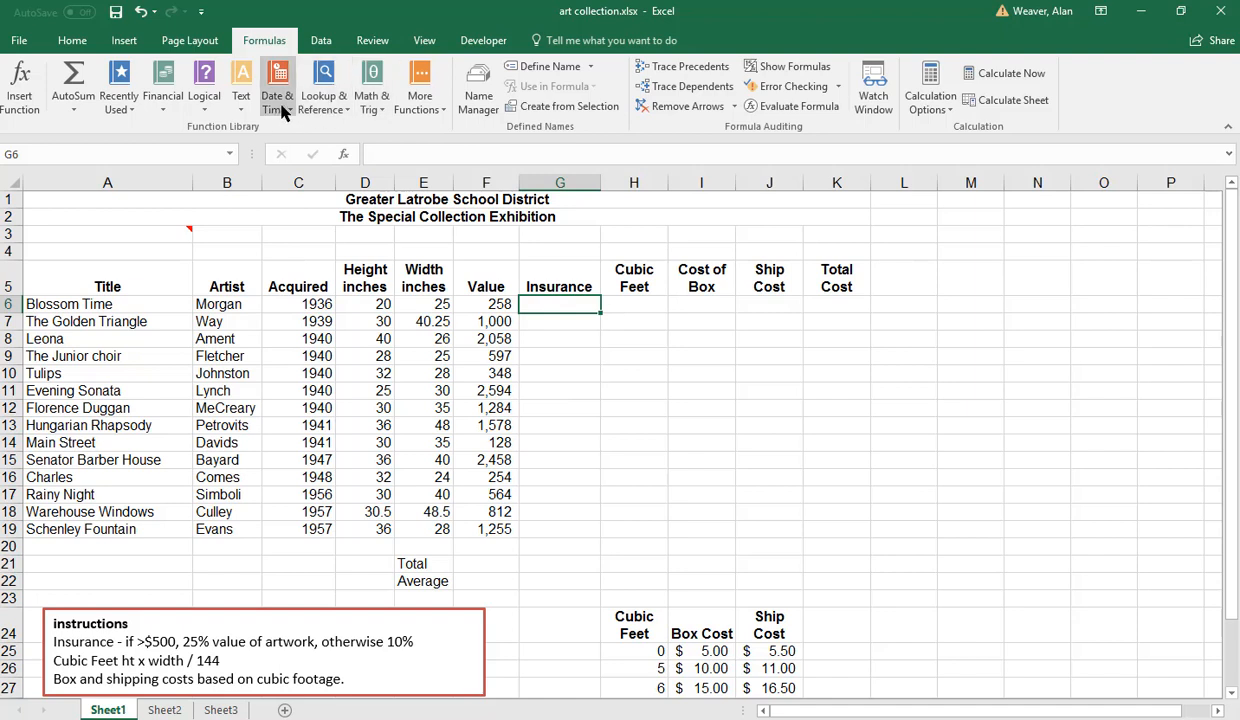
{"action": "left_click", "coordinate": [205, 92]}
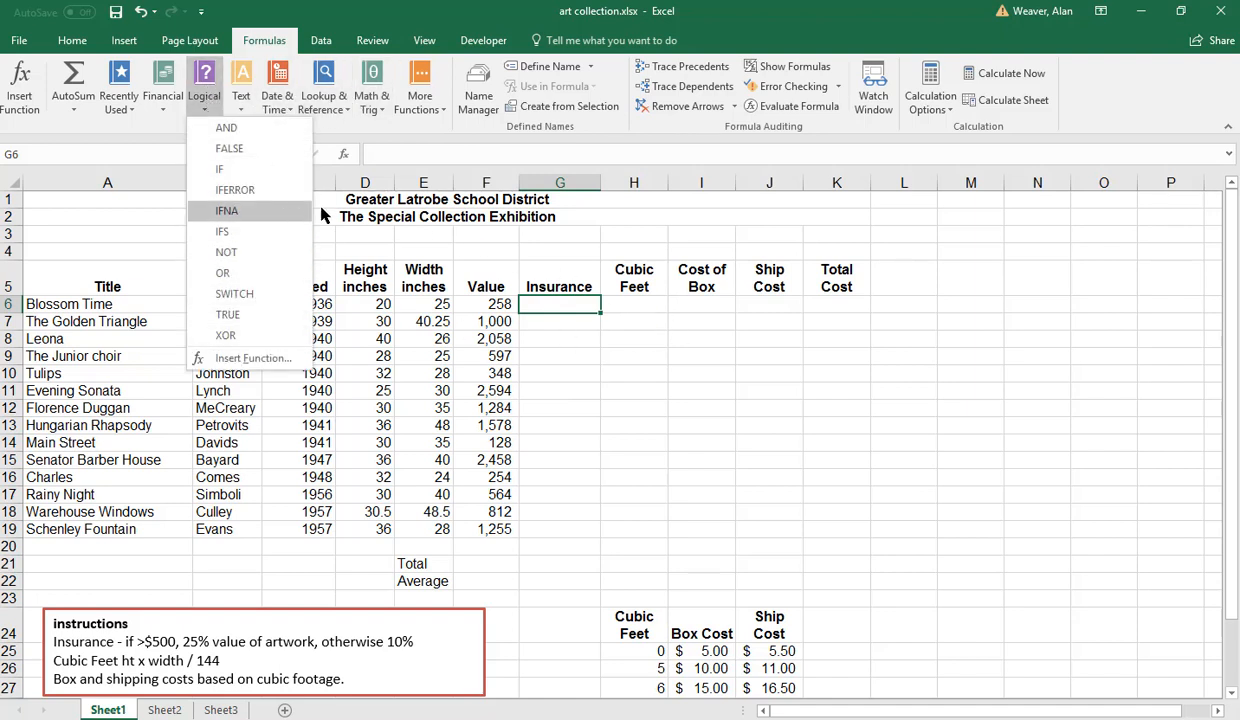
{"action": "left_click", "coordinate": [259, 176]}
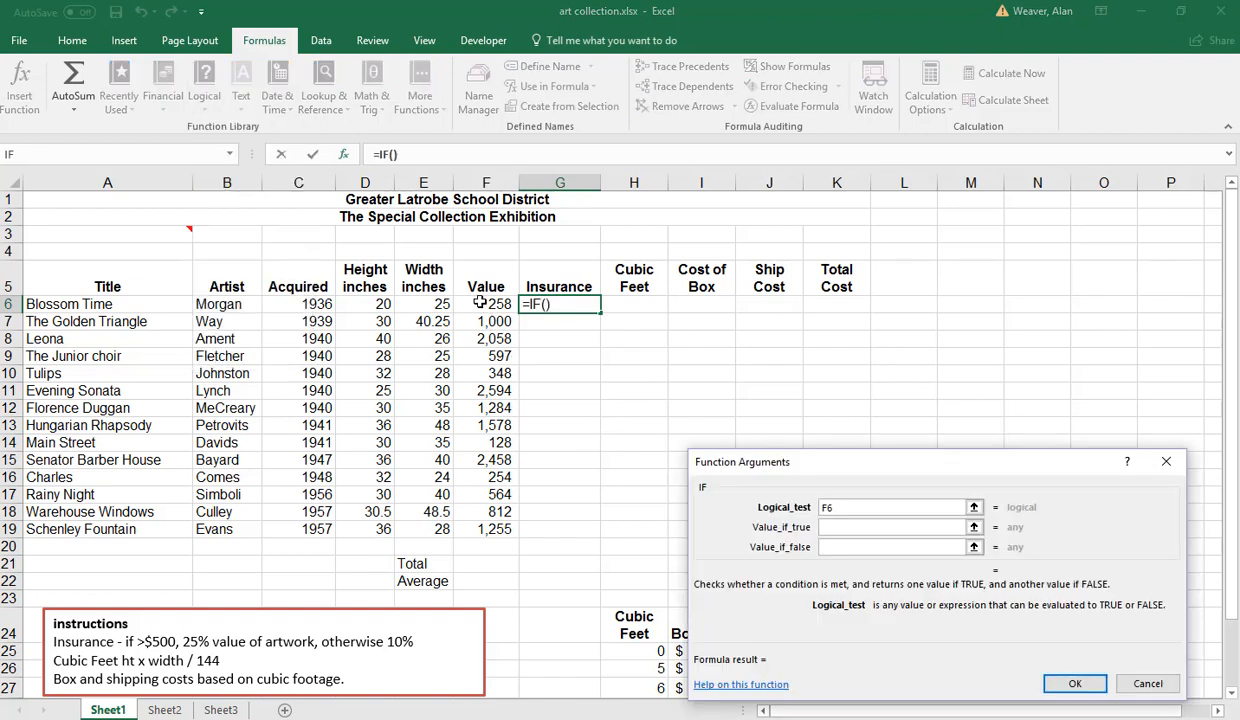
{"action": "left_click", "coordinate": [475, 302]}
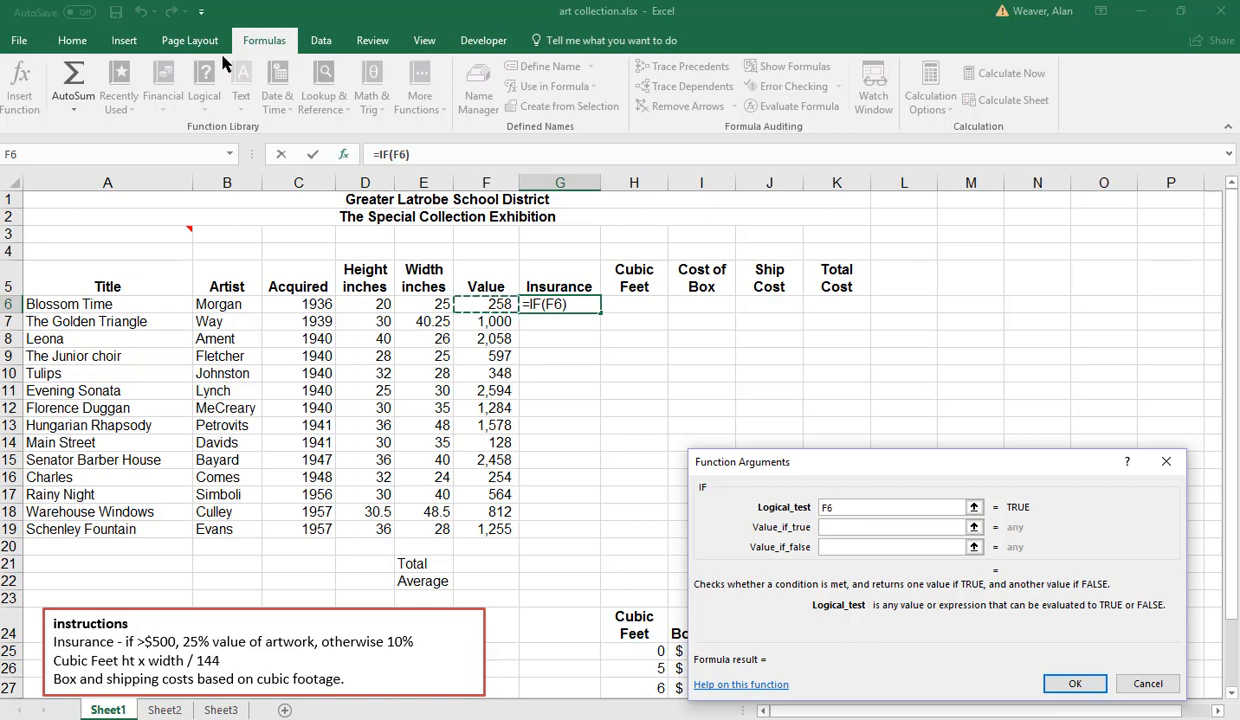
{"action": "type", "text": ">500"}
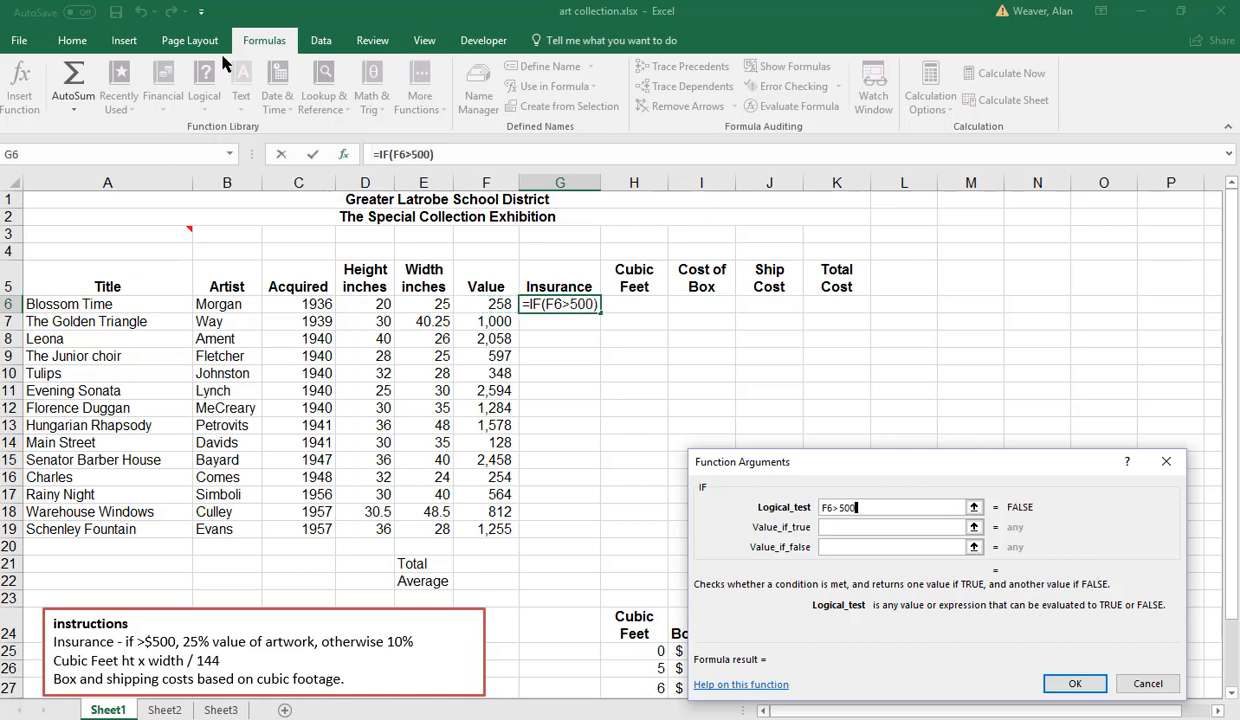
{"action": "key", "text": "Tab"}
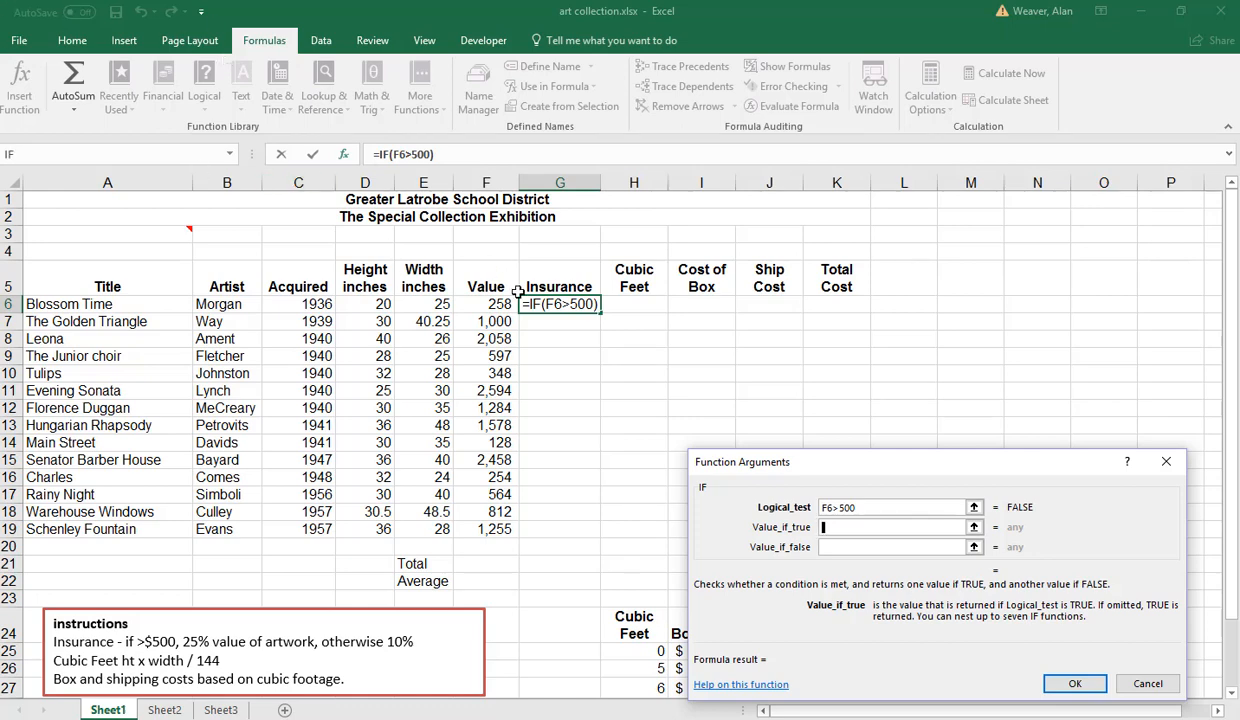
- Complete the IF function in G6 with F6*.25 as the value if true and F6*.1 as the value if false
{"action": "left_click", "coordinate": [488, 300]}
{"action": "type", "text": "*"}
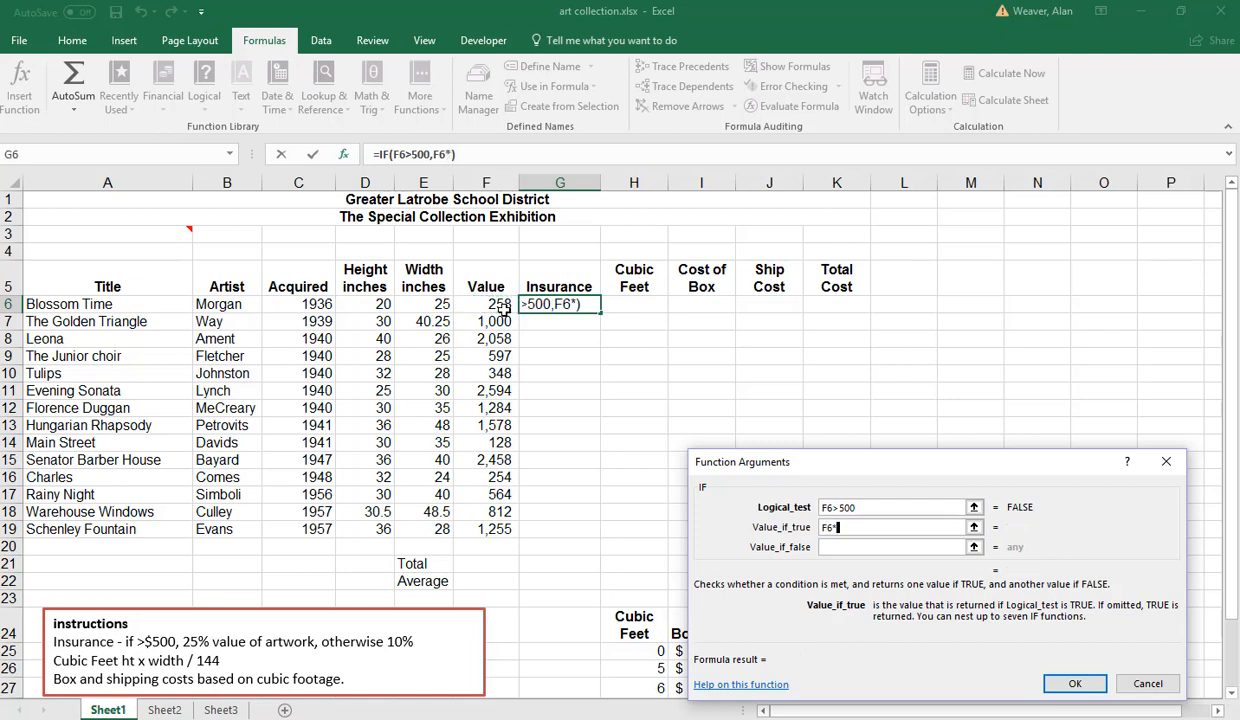
{"action": "type", "text": ".25"}
{"action": "key", "text": "Tab"}
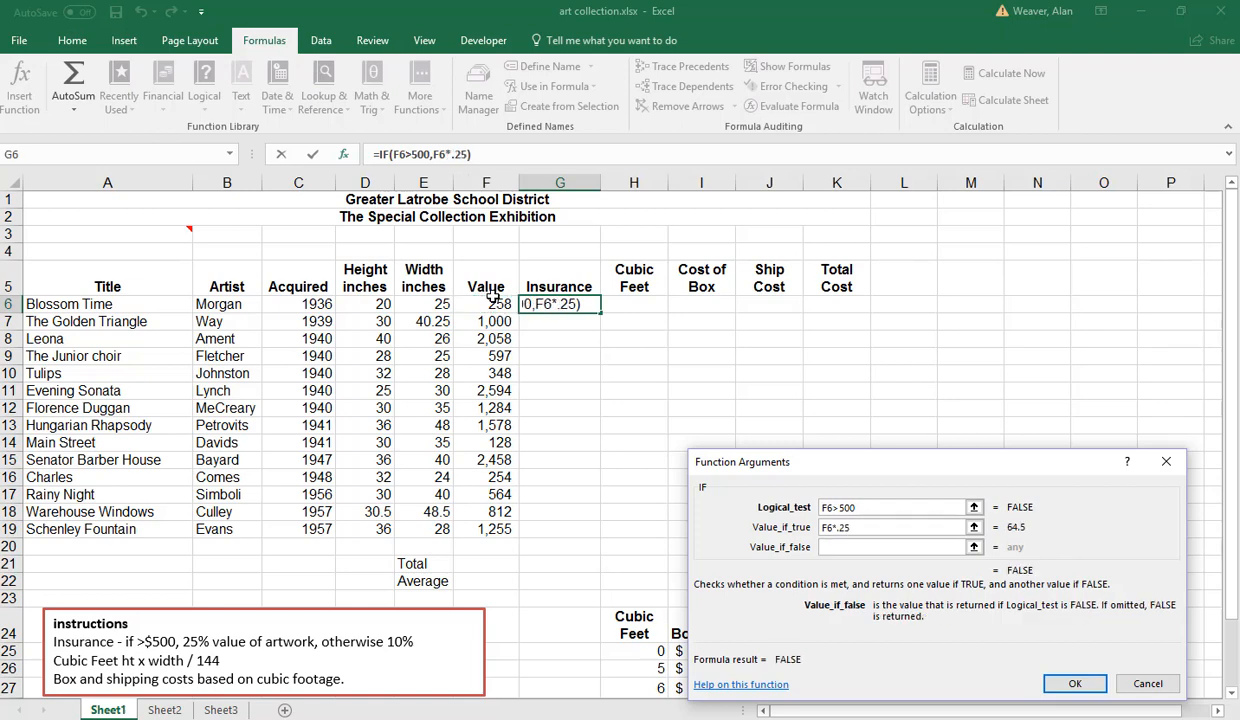
{"action": "left_click", "coordinate": [501, 310]}
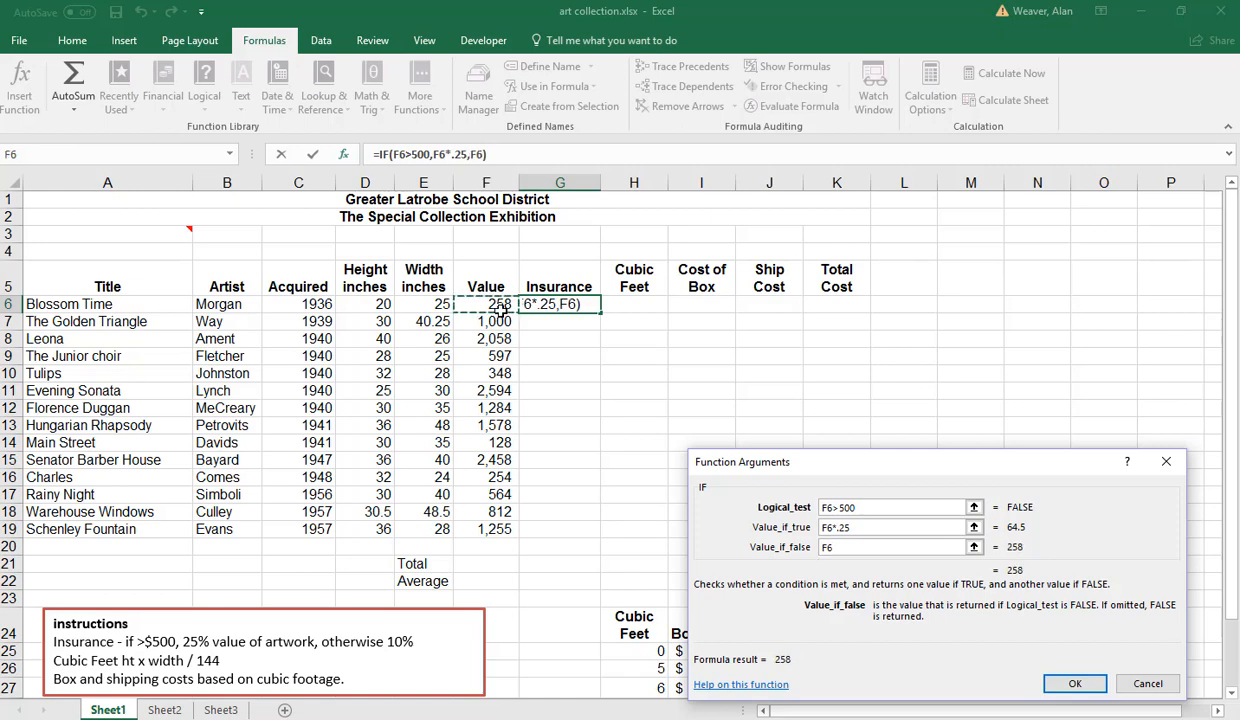
{"action": "type", "text": "*.1"}
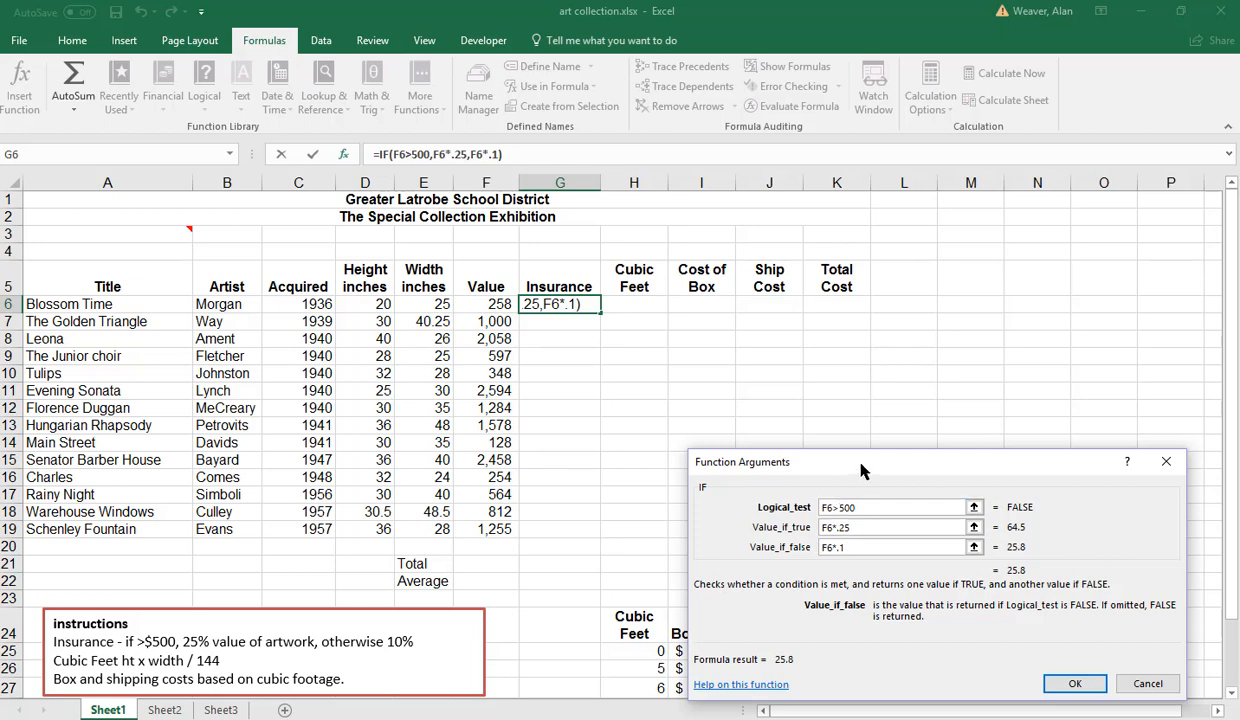
{"action": "left_click_drag", "start_coordinate": [862, 470], "coordinate": [718, 304]}
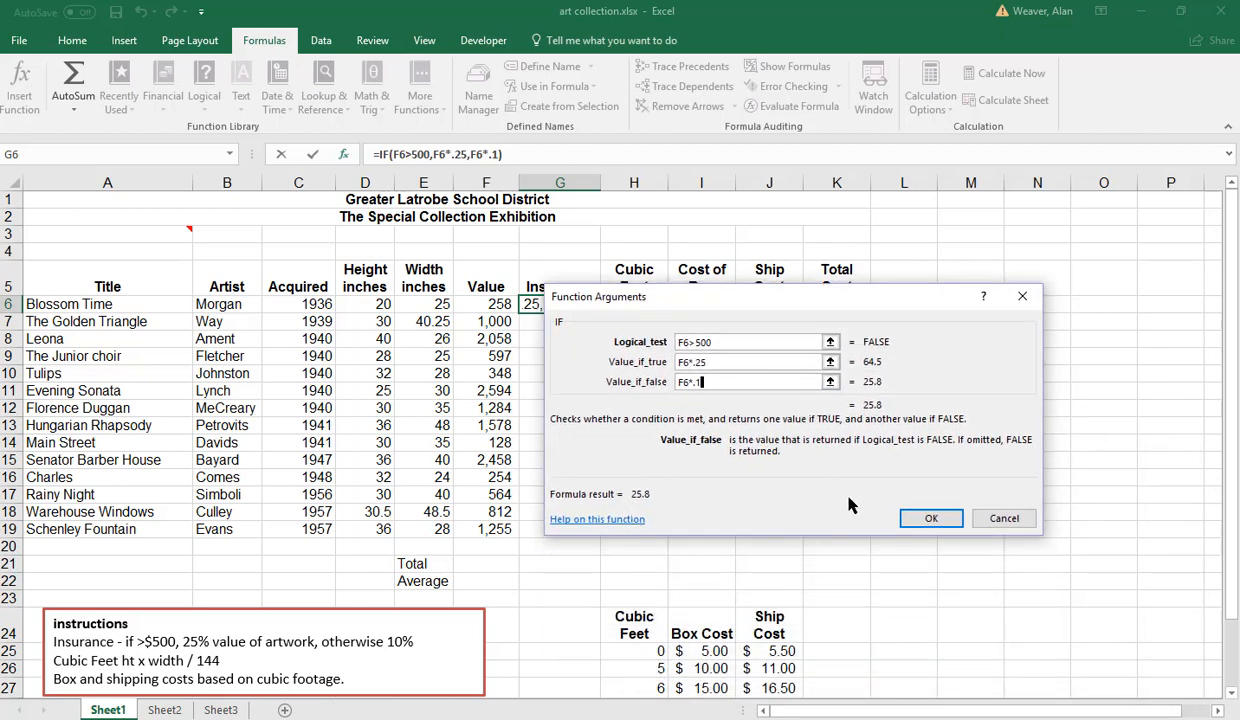
{"action": "left_click", "coordinate": [928, 519]}
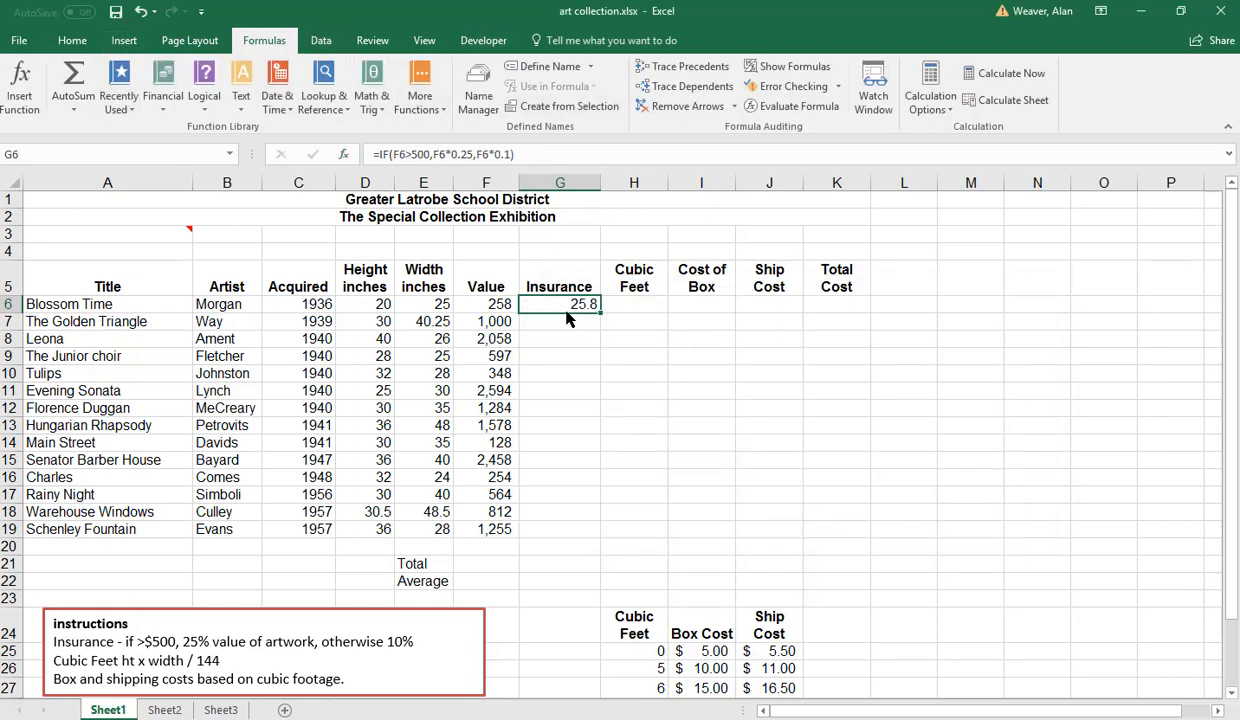
- Format G6 as Currency and fill its formula down the Insurance column to row 19
{"action": "right_click", "coordinate": [560, 306]}
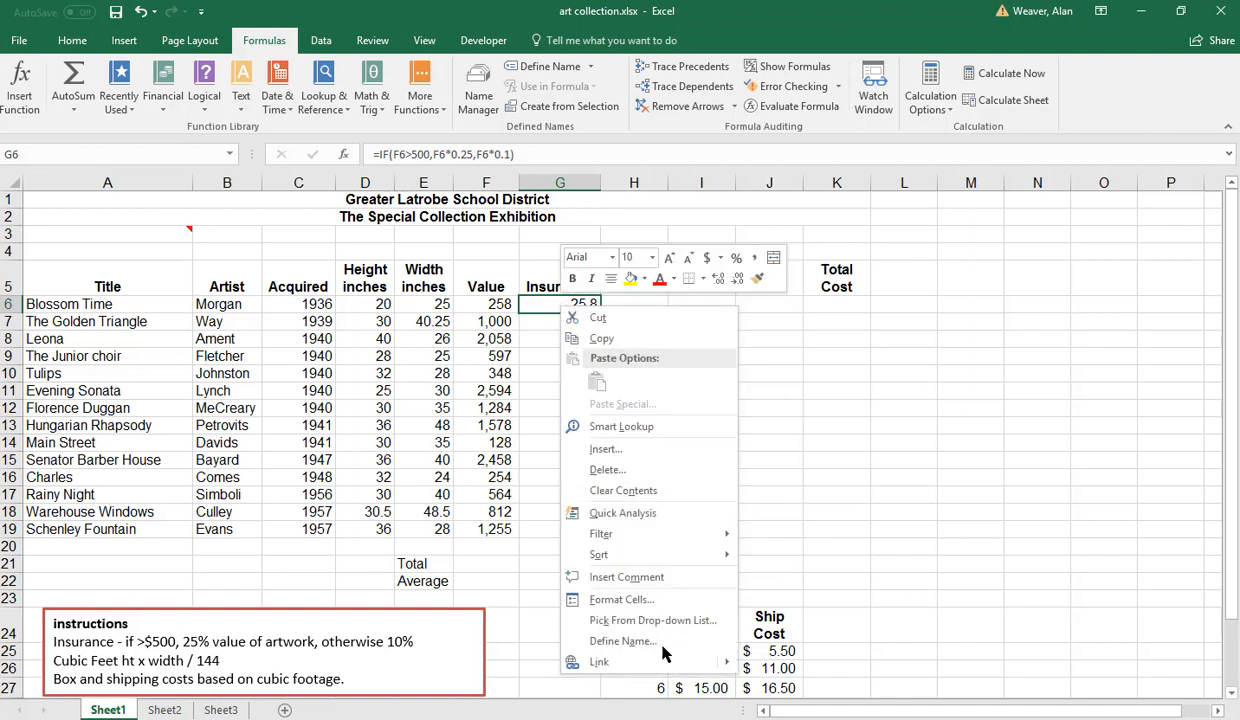
{"action": "left_click", "coordinate": [628, 599]}
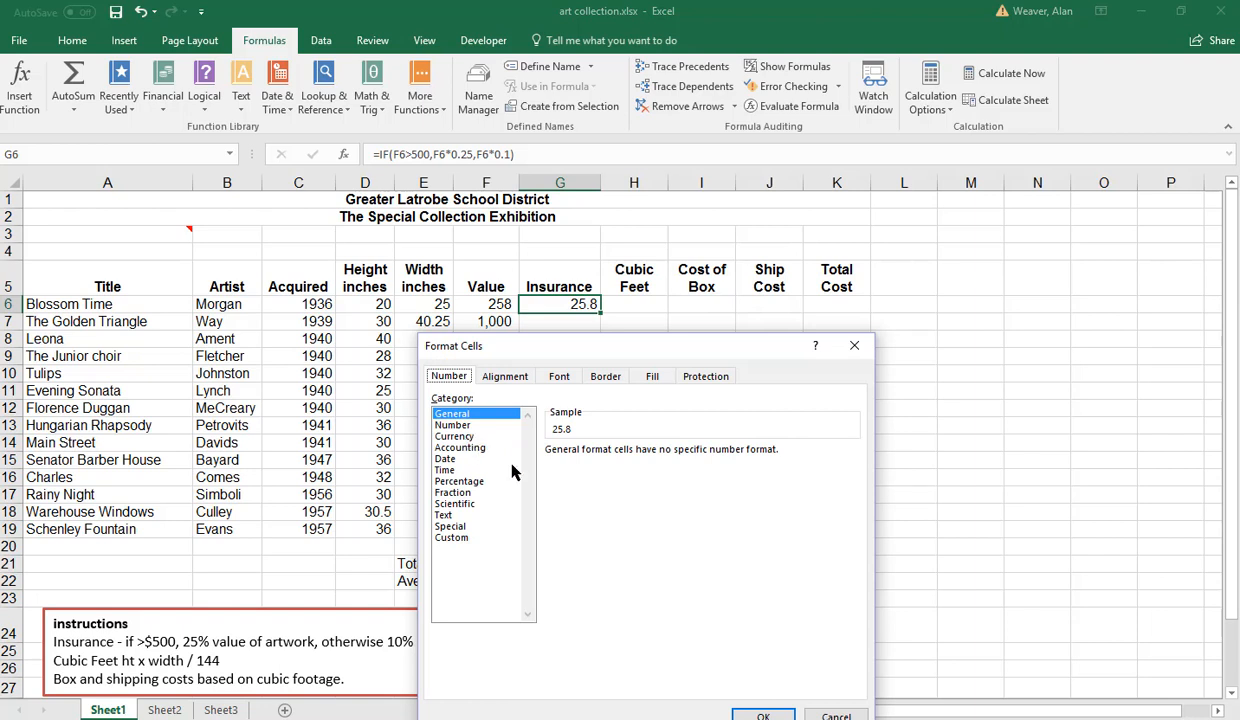
{"action": "left_click", "coordinate": [468, 440]}
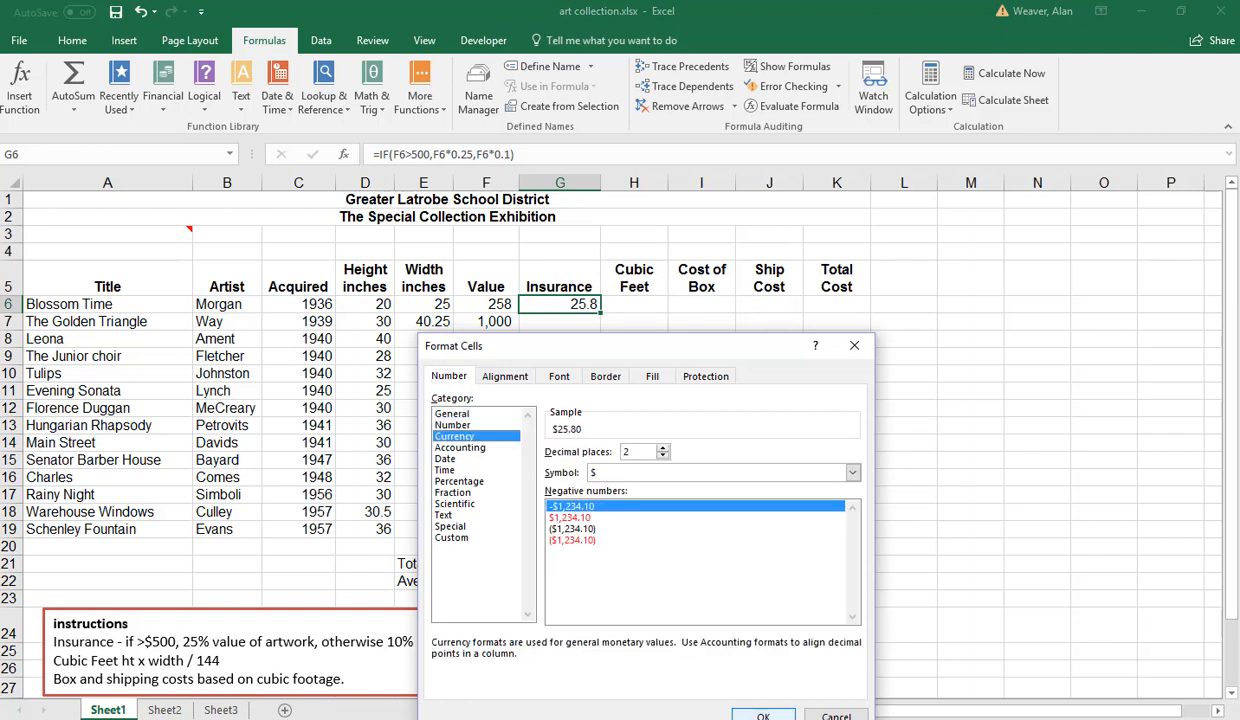
{"action": "left_click", "coordinate": [763, 714]}
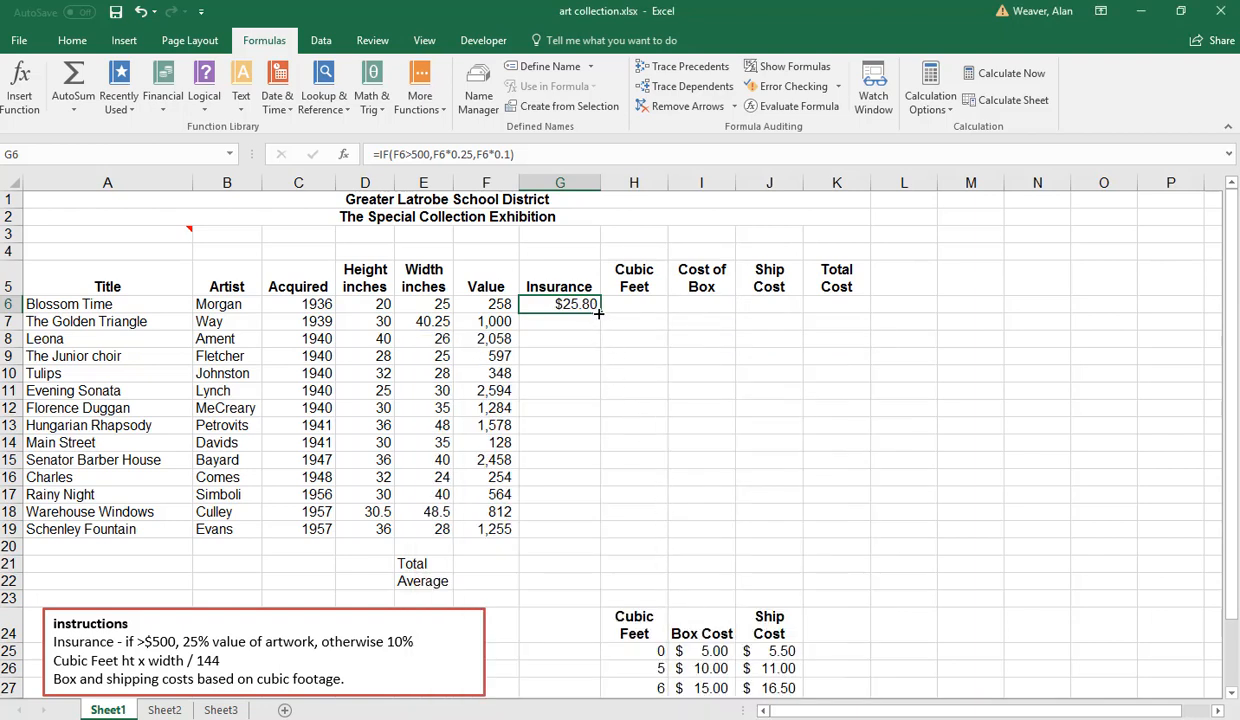
{"action": "double_click", "coordinate": [600, 314]}
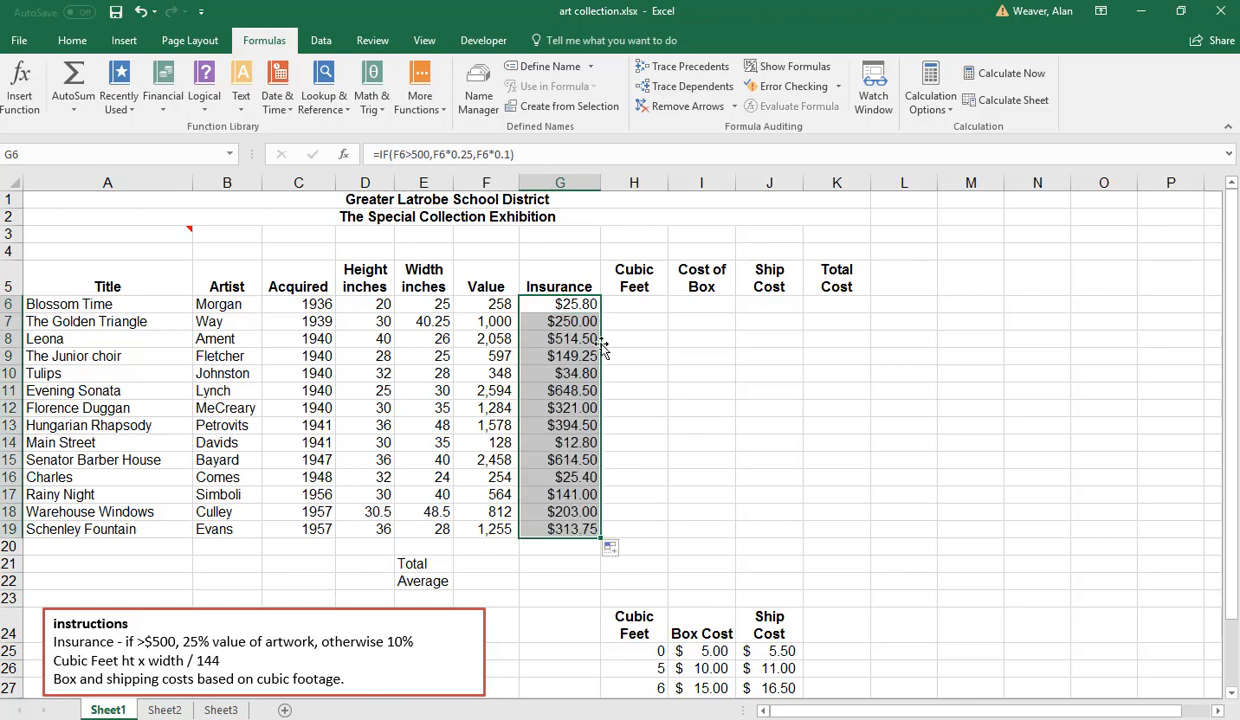
{"action": "left_click", "coordinate": [634, 386]}
{"action": "left_click", "coordinate": [642, 309]}
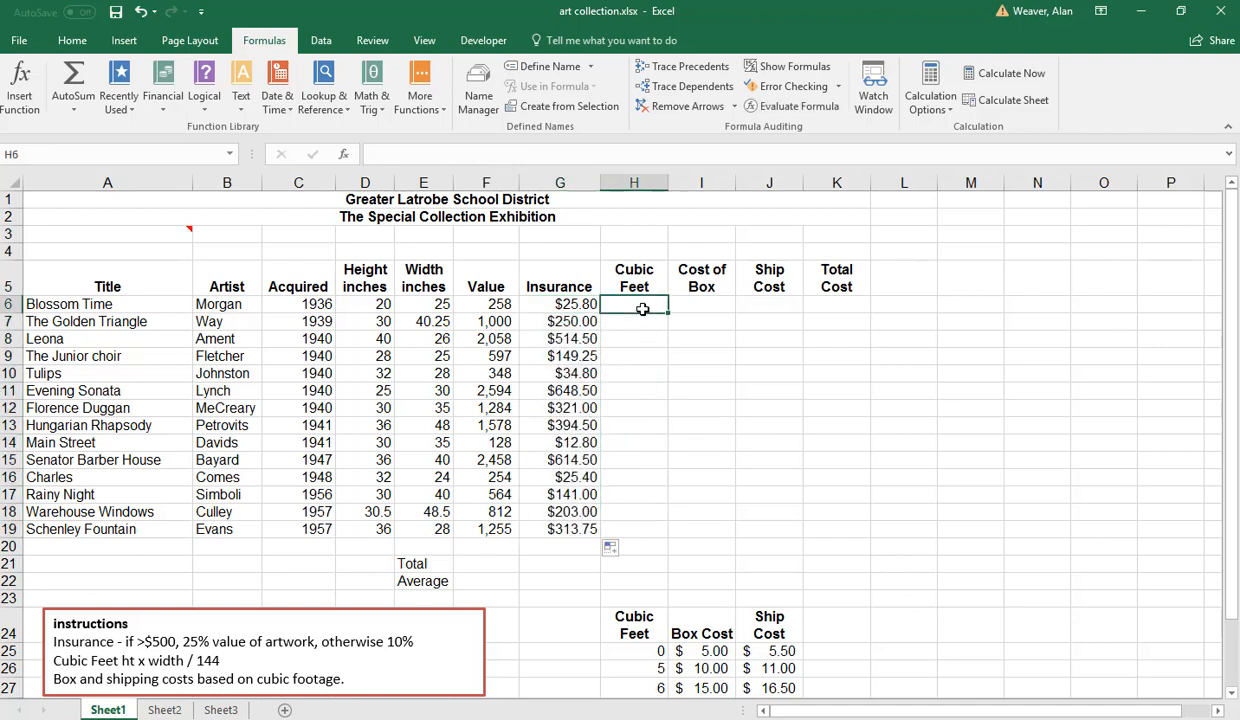
{"action": "left_click", "coordinate": [550, 303]}
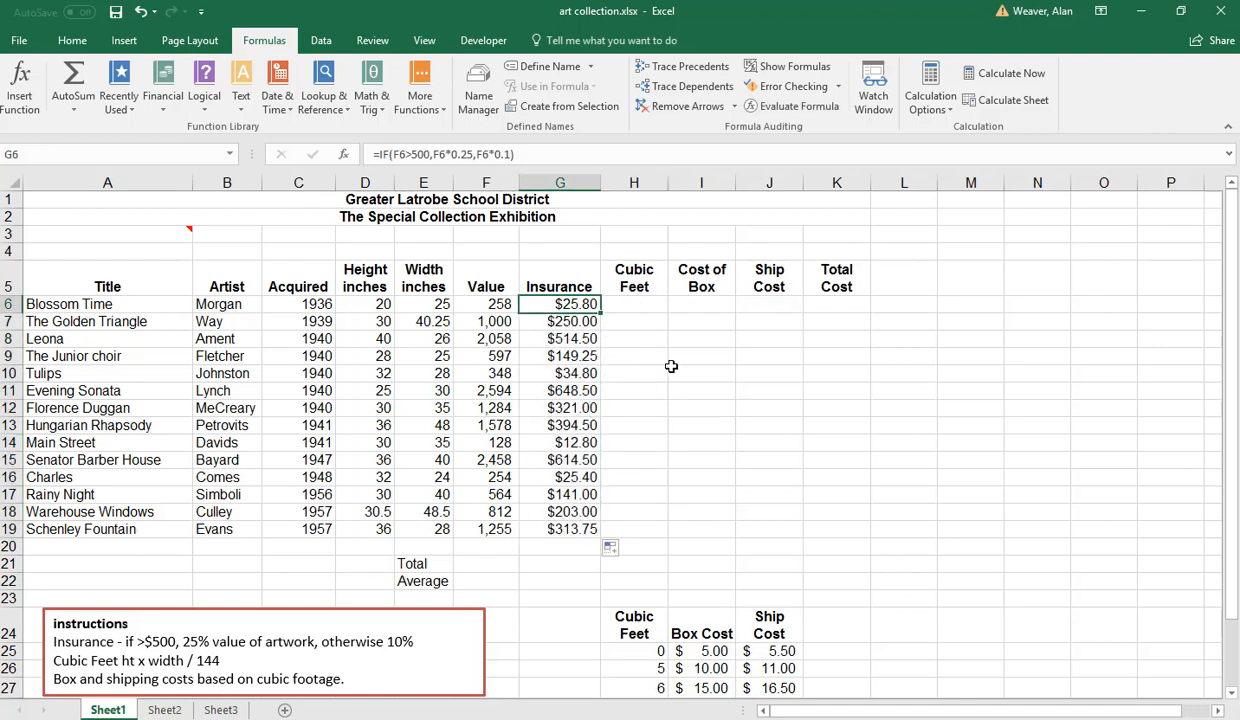
{"action": "left_click", "coordinate": [628, 302]}
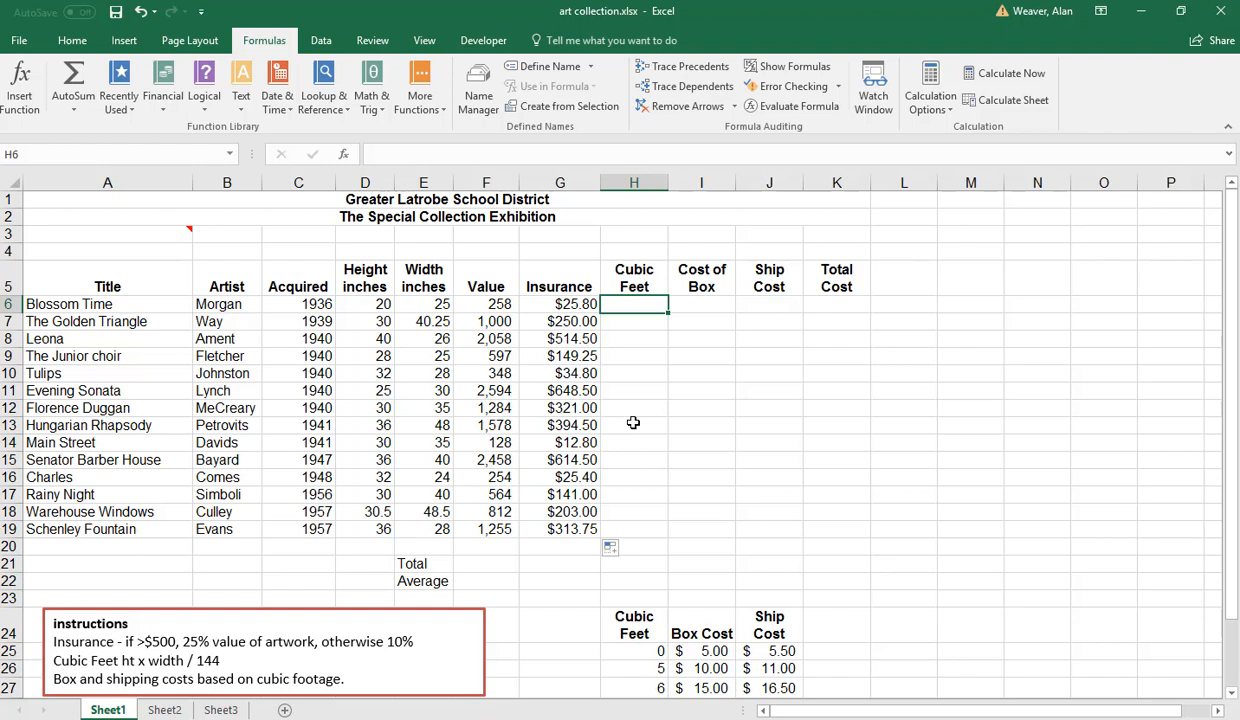
{"action": "type", "text": "="}
{"action": "key", "text": "Left"}
{"action": "key", "text": "Left"}
{"action": "key", "text": "Left"}
{"action": "key", "text": "Left"}
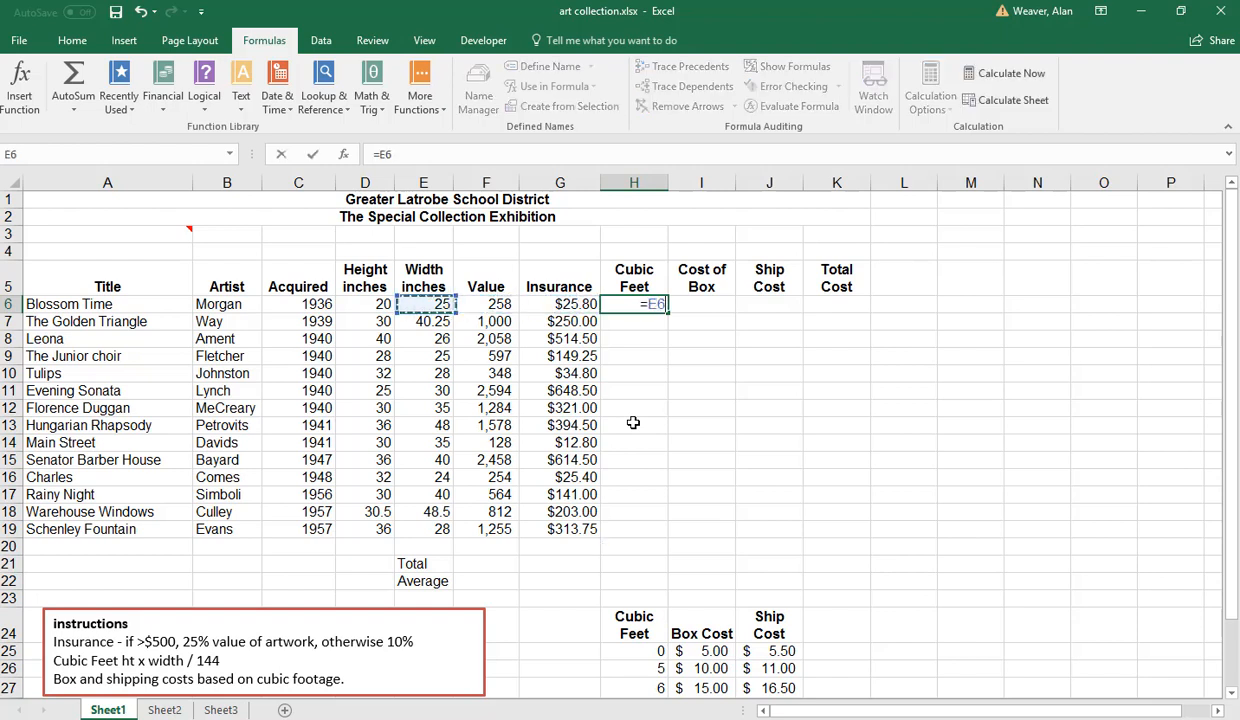
{"action": "type", "text": "&"}
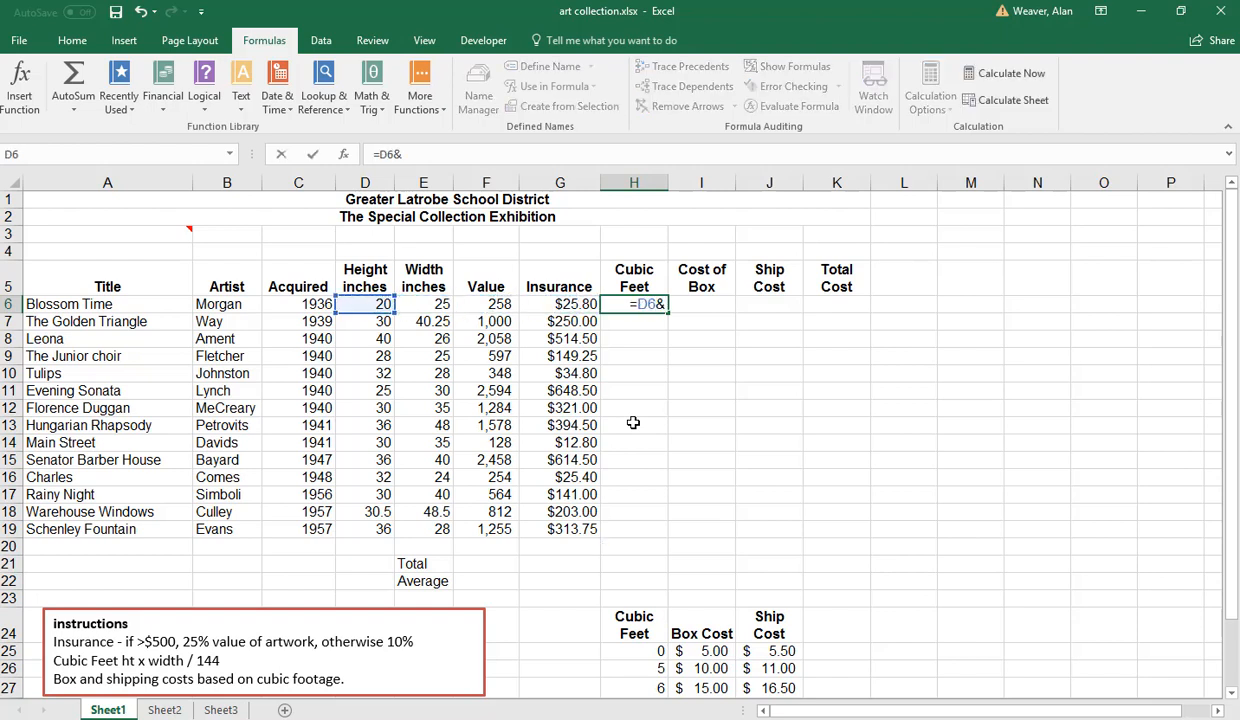
{"action": "key", "text": "Left"}
{"action": "key", "text": "Right"}
{"action": "key", "text": "Escape"}
{"action": "type", "text": "`"}
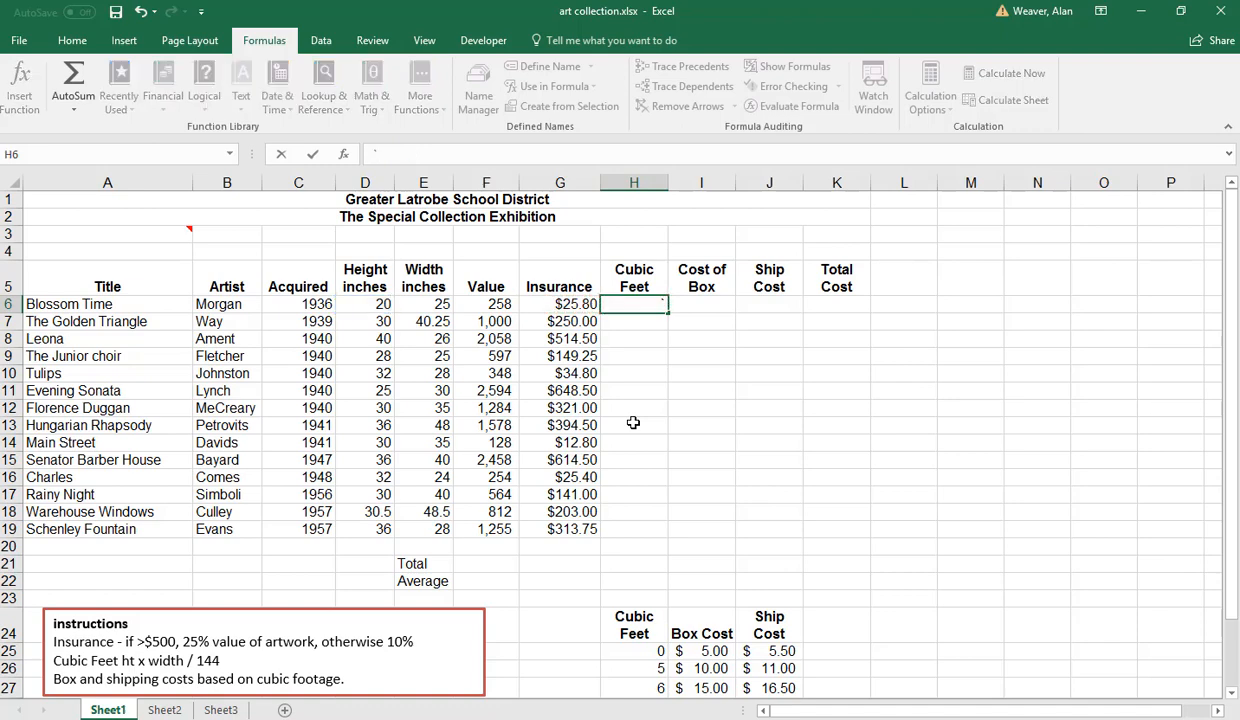
{"action": "type", "text": "="}
{"action": "key", "text": "Left"}
{"action": "key", "text": "Left"}
{"action": "key", "text": "Left"}
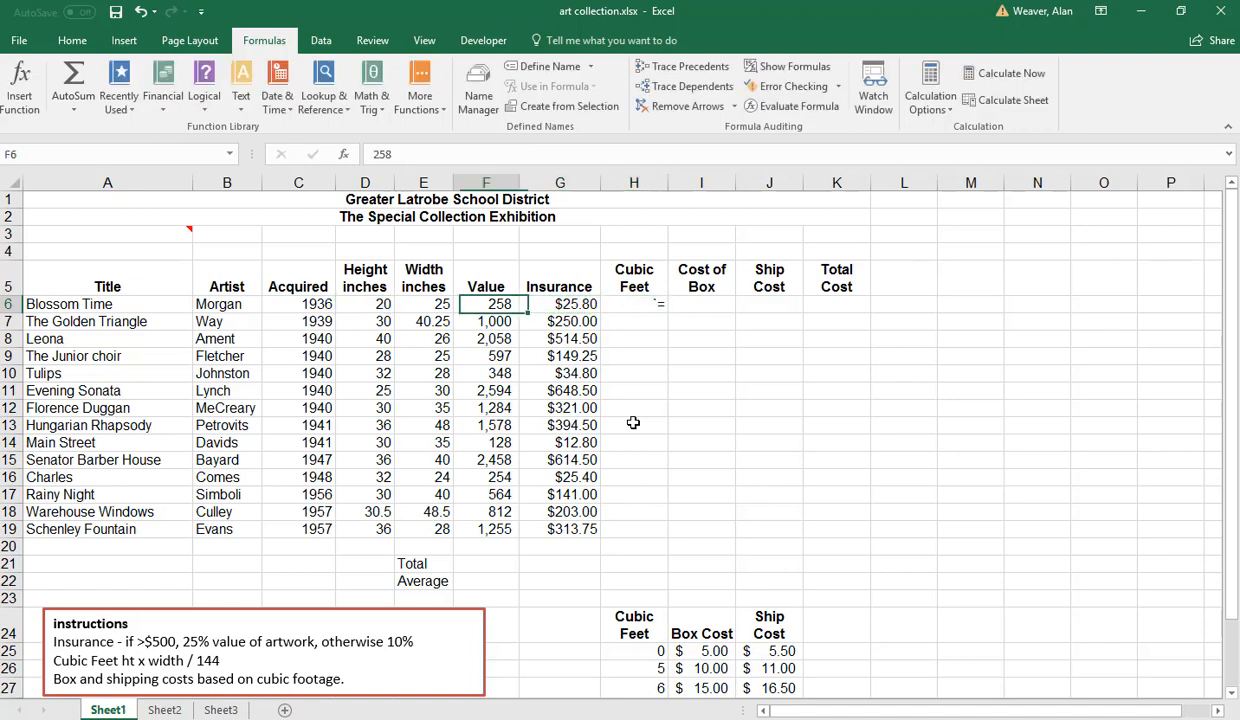
{"action": "key", "text": "Left"}
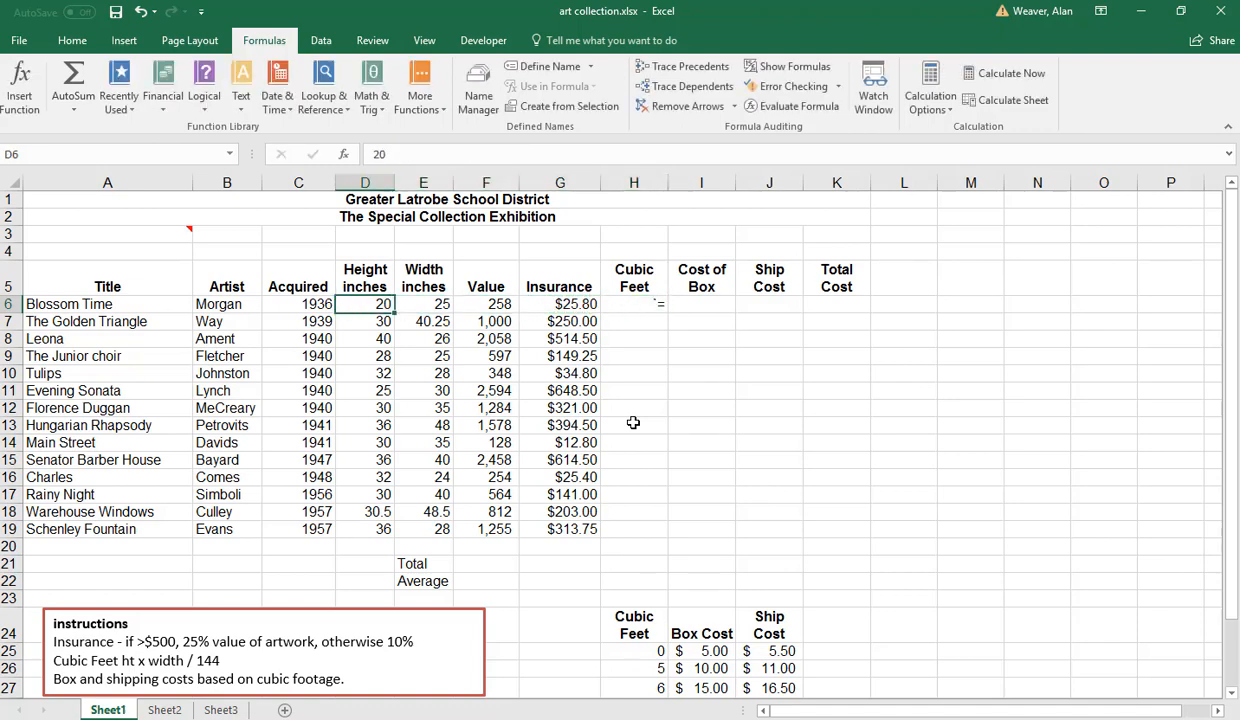
{"action": "type", "text": "*"}
{"action": "key", "text": "Left"}
{"action": "key", "text": "Left"}
{"action": "key", "text": "Left"}
{"action": "key", "text": "Right"}
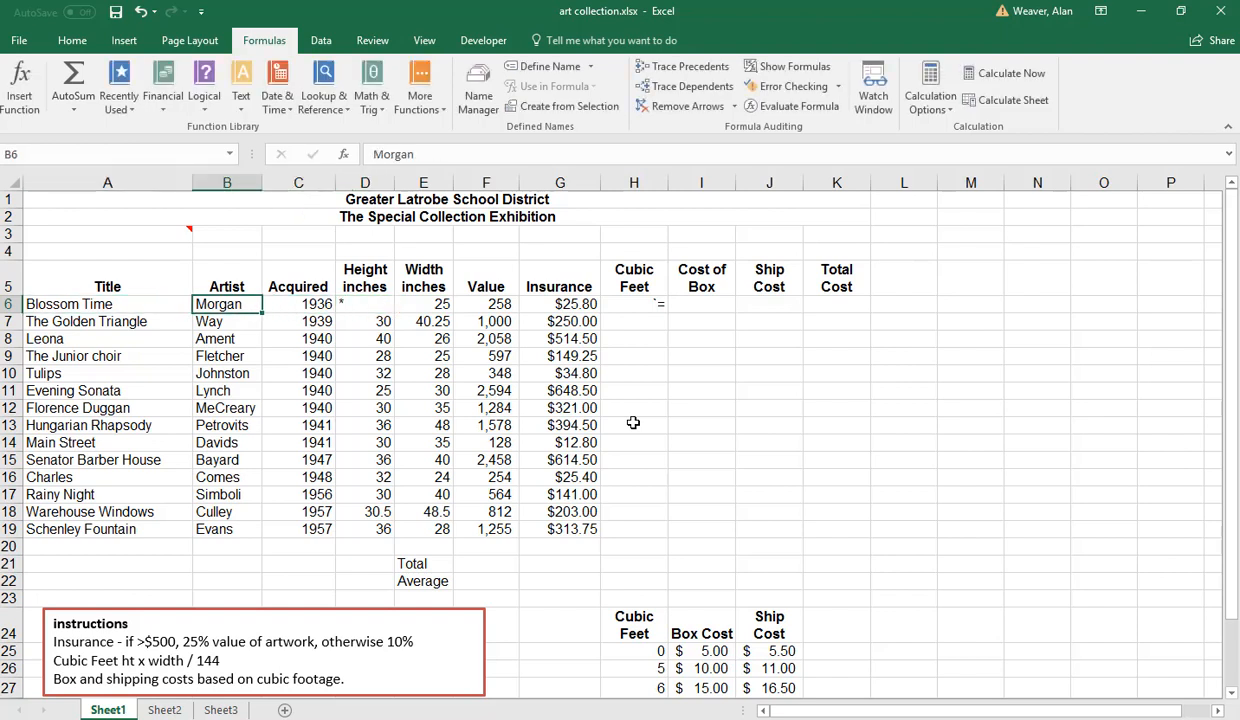
{"action": "key", "text": "Right"}
{"action": "key", "text": "Right"}
{"action": "key", "text": "Right"}
{"action": "key", "text": "Right"}
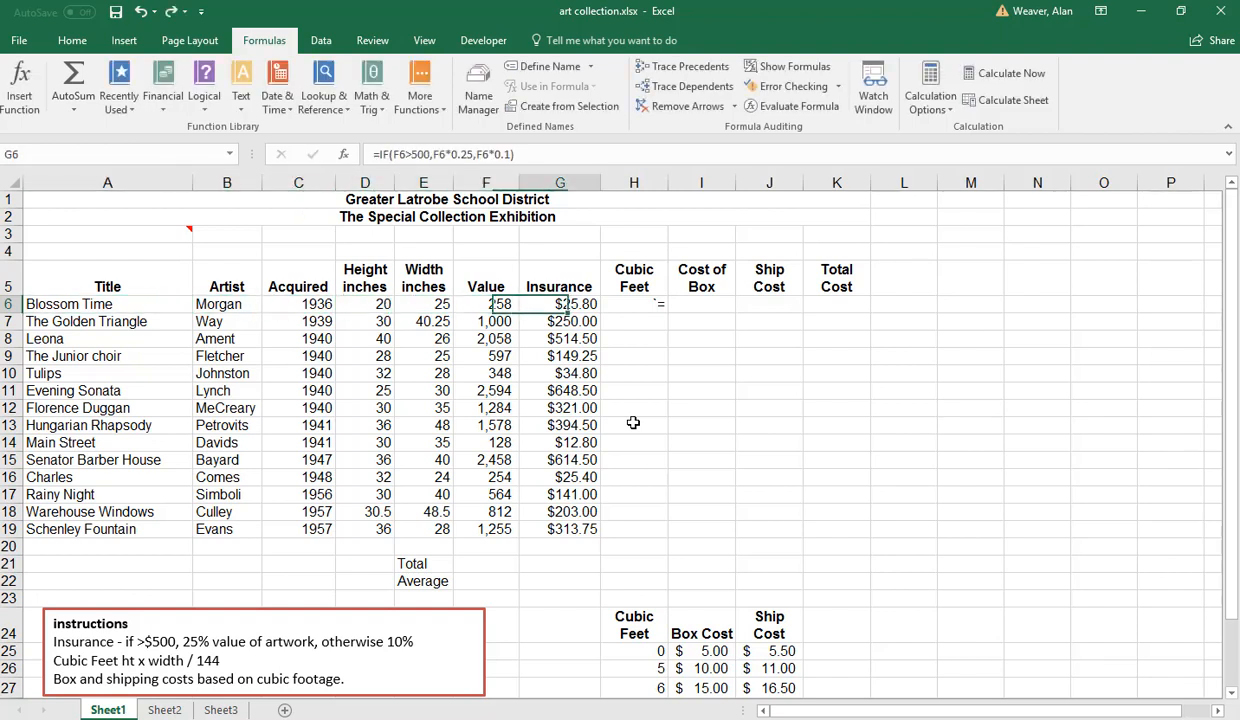
{"action": "key", "text": "Right"}
{"action": "key", "text": "Right"}
{"action": "key", "text": "Right"}
{"action": "key", "text": "Left"}
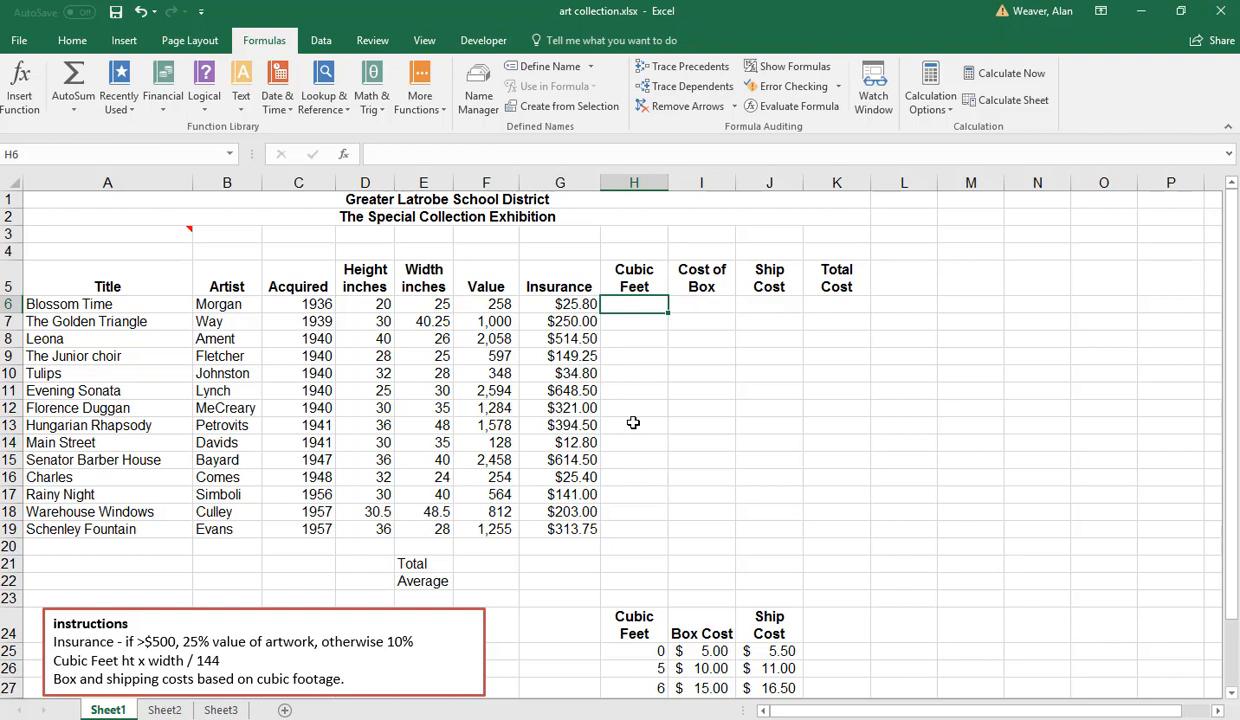
- Enter the formula =D6*E6/144 in H6 and fill it down the Cubic Feet column to row 19
{"action": "type", "text": "="}
{"action": "key", "text": "Left"}
{"action": "key", "text": "Left"}
{"action": "key", "text": "Left"}
{"action": "key", "text": "Left"}
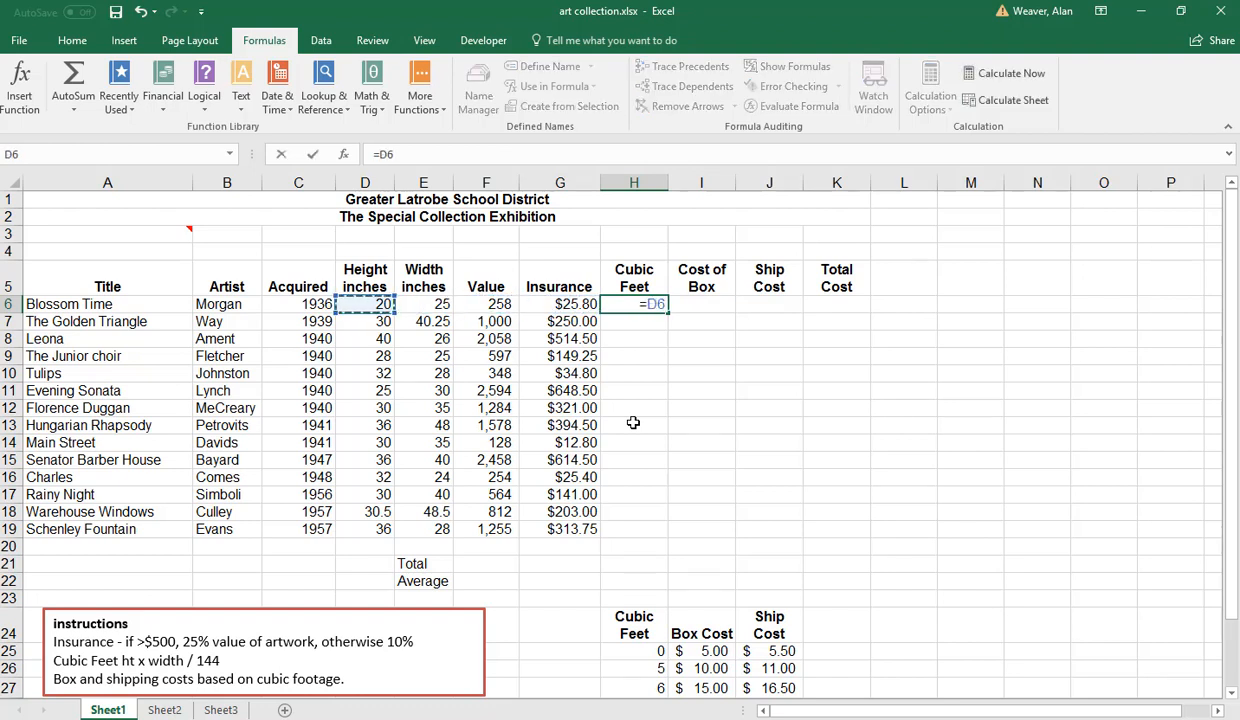
{"action": "type", "text": "*"}
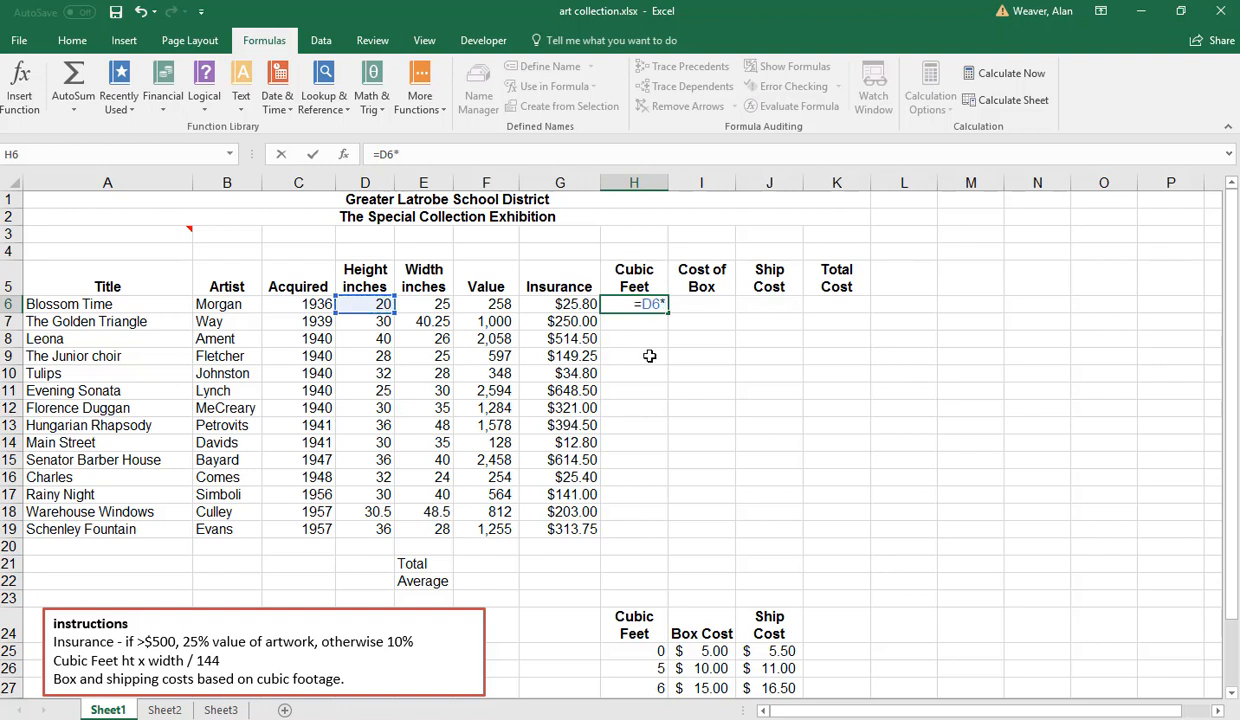
{"action": "left_click", "coordinate": [441, 305]}
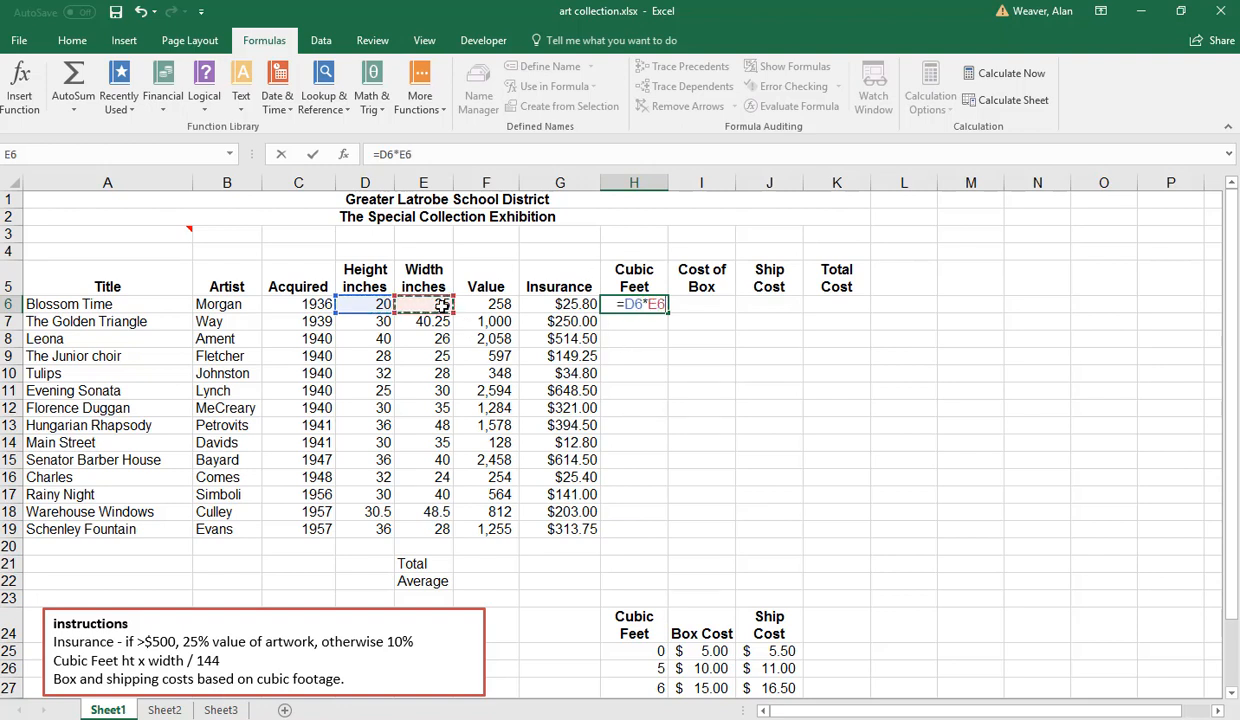
{"action": "type", "text": "/144"}
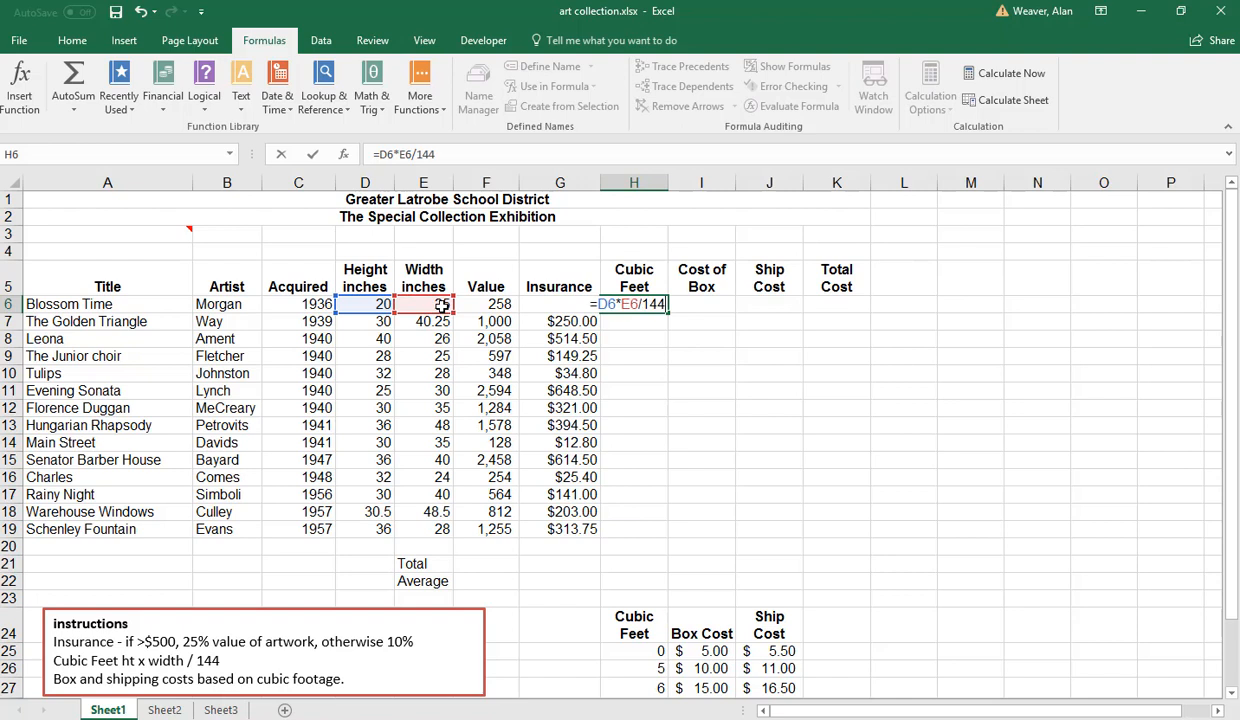
{"action": "key", "text": "ctrl+Return"}
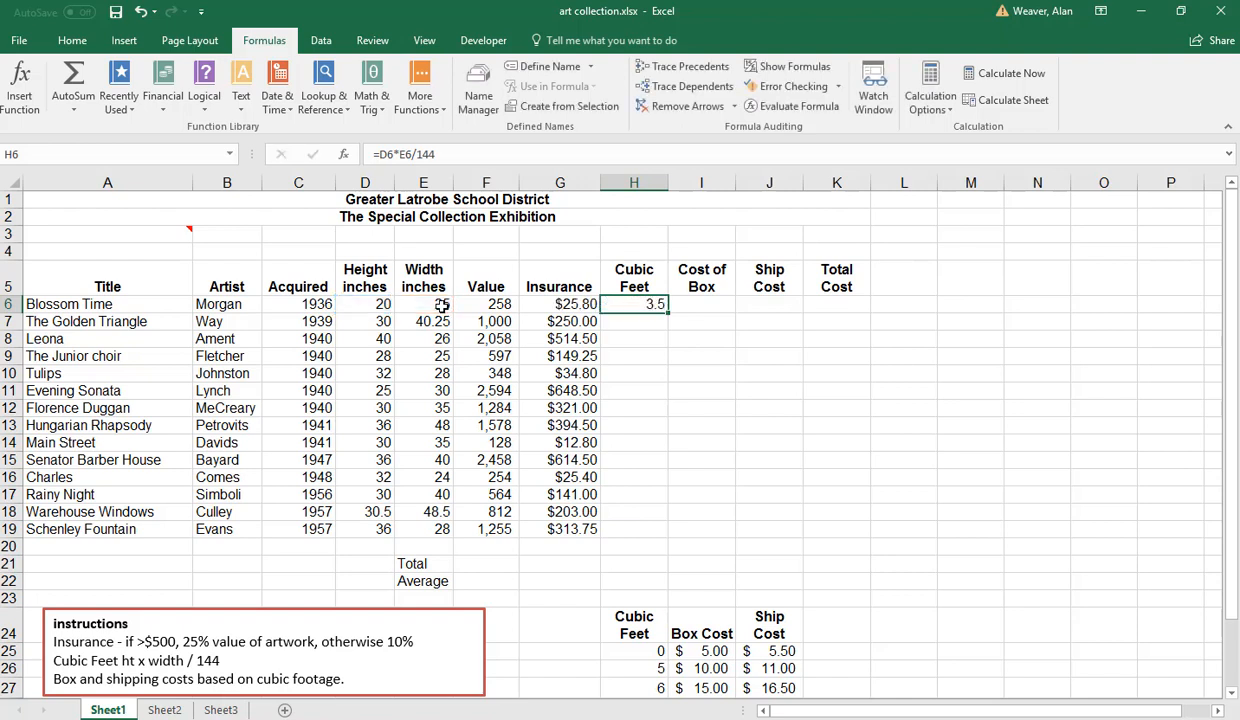
{"action": "double_click", "coordinate": [669, 314]}
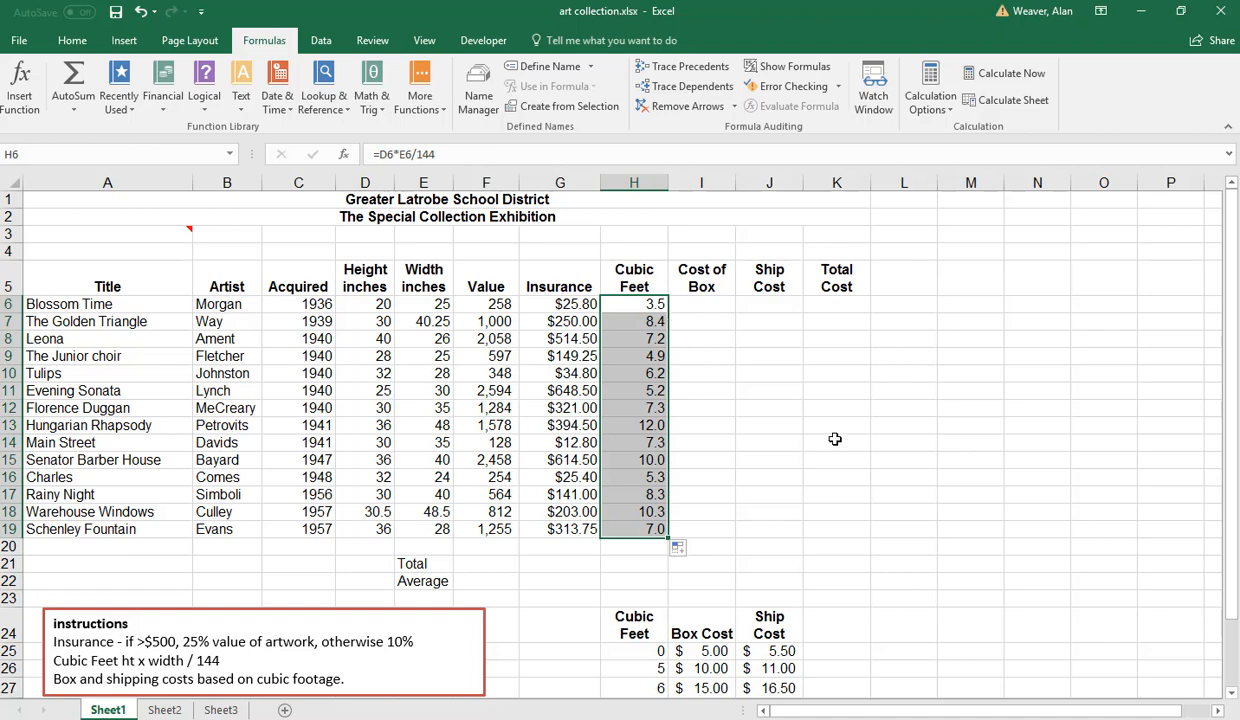
- Name the cubic feet, box cost and ship cost lookup range H25:J30 box_cost
{"action": "left_click", "coordinate": [678, 288]}
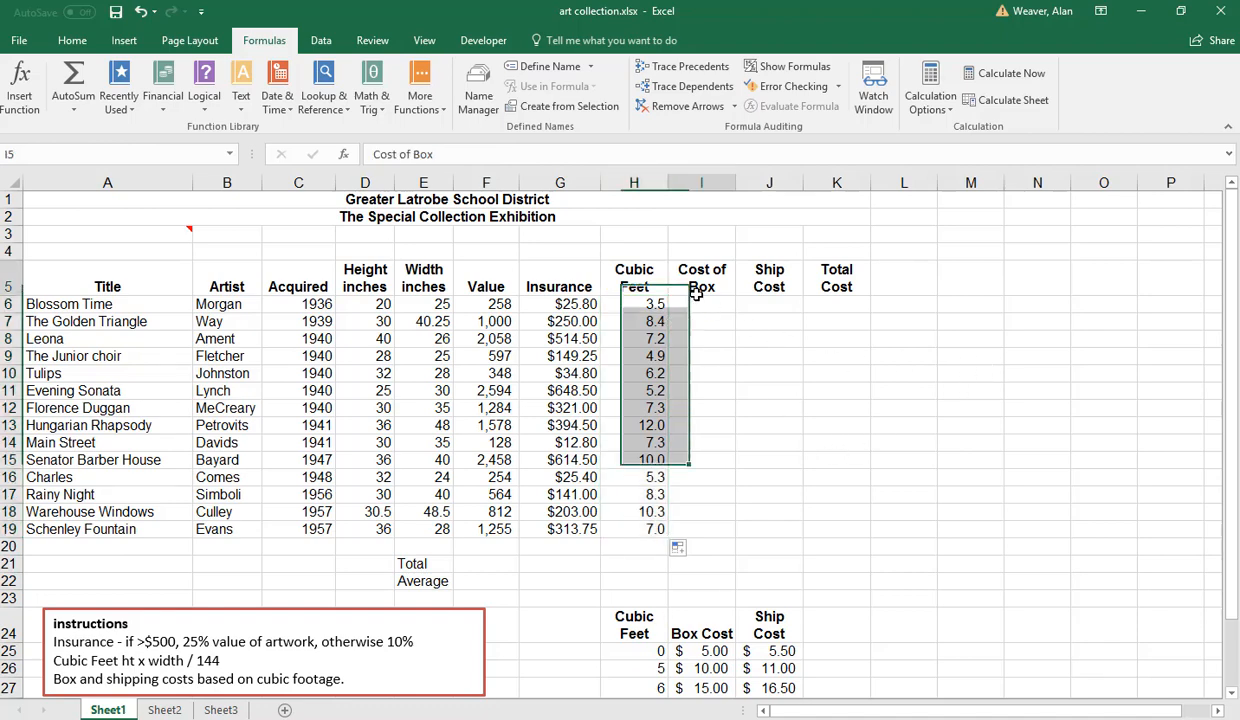
{"action": "left_click", "coordinate": [712, 310]}
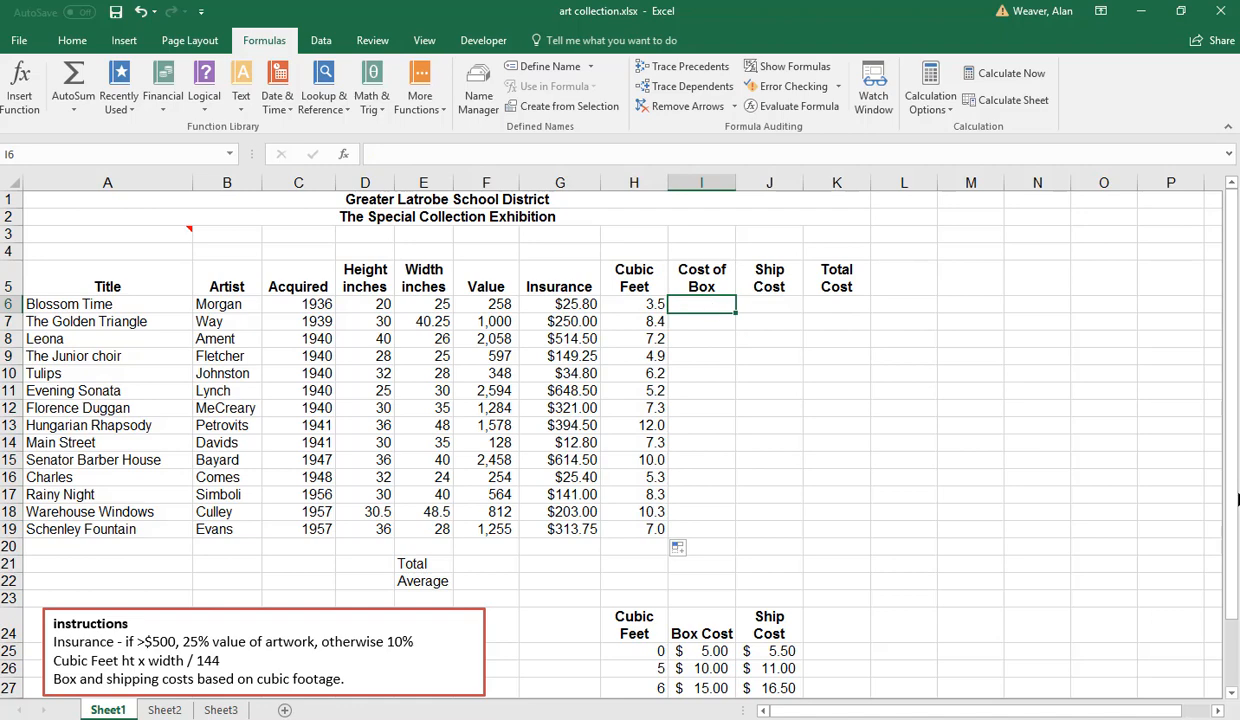
{"action": "left_click_drag", "start_coordinate": [1232, 500], "coordinate": [1232, 510]}
{"action": "left_click", "coordinate": [642, 580]}
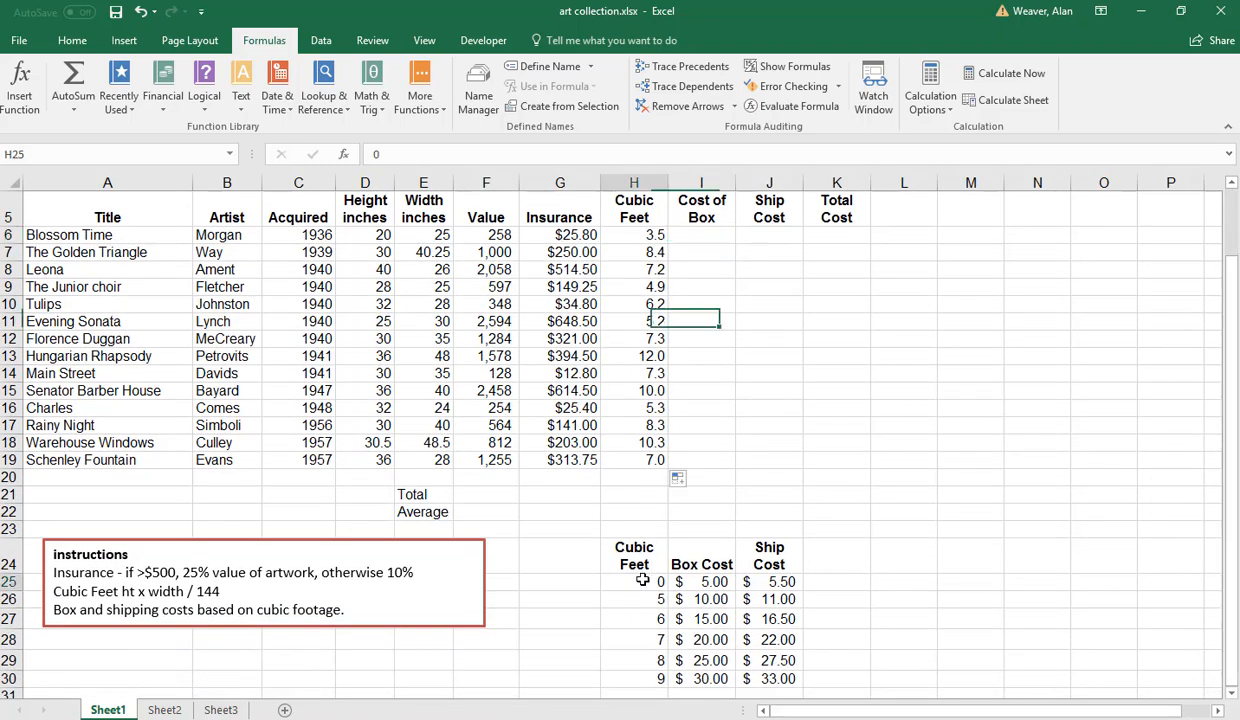
{"action": "left_click_drag", "start_coordinate": [642, 580], "coordinate": [778, 624]}
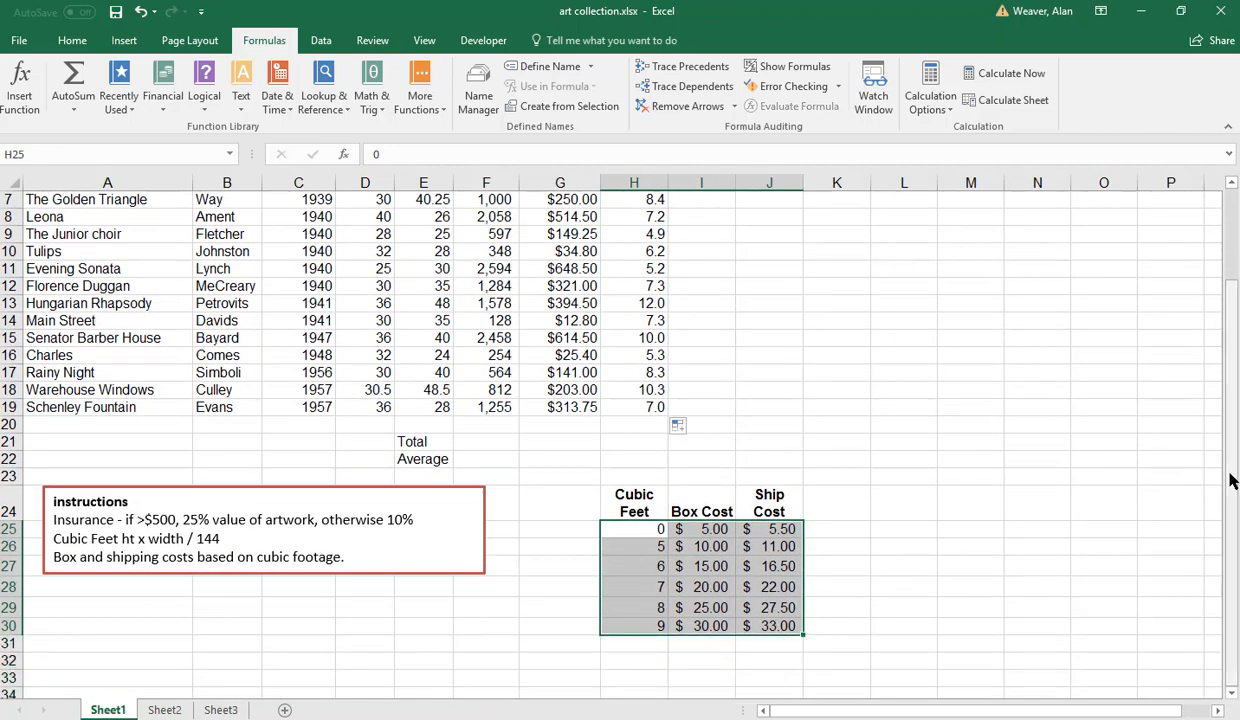
{"action": "left_click_drag", "start_coordinate": [1232, 481], "coordinate": [1233, 480]}
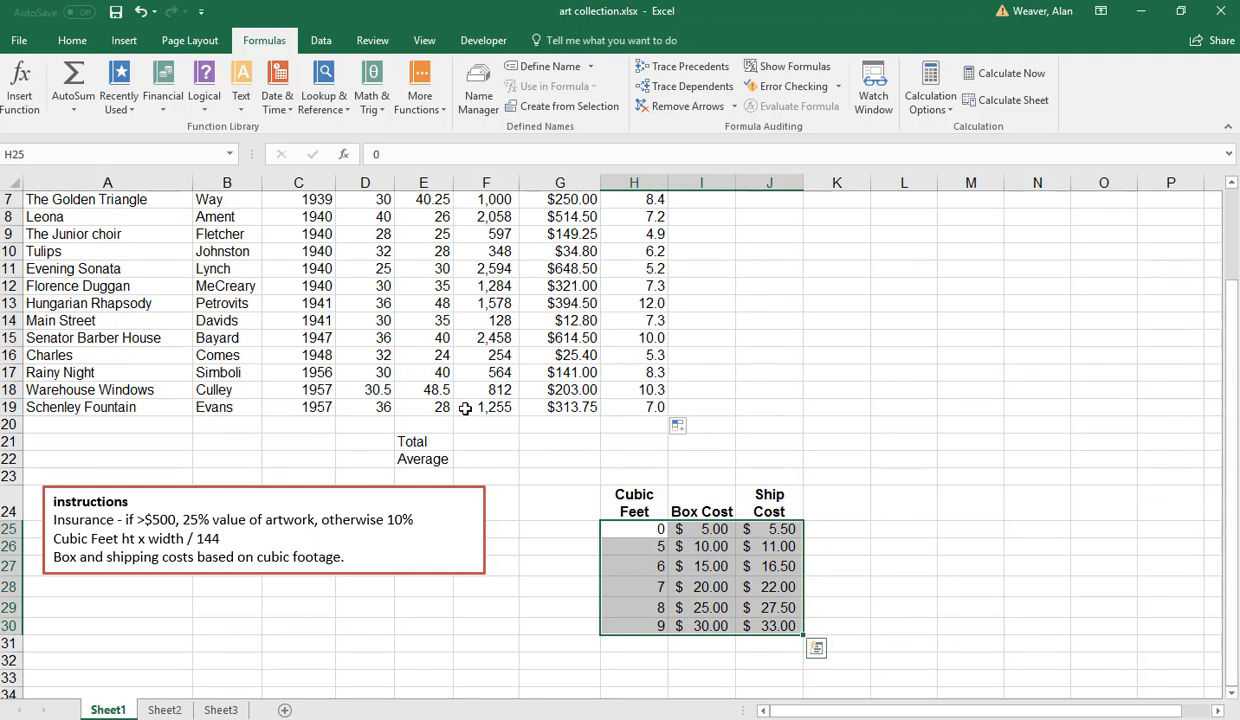
{"action": "left_click", "coordinate": [35, 155]}
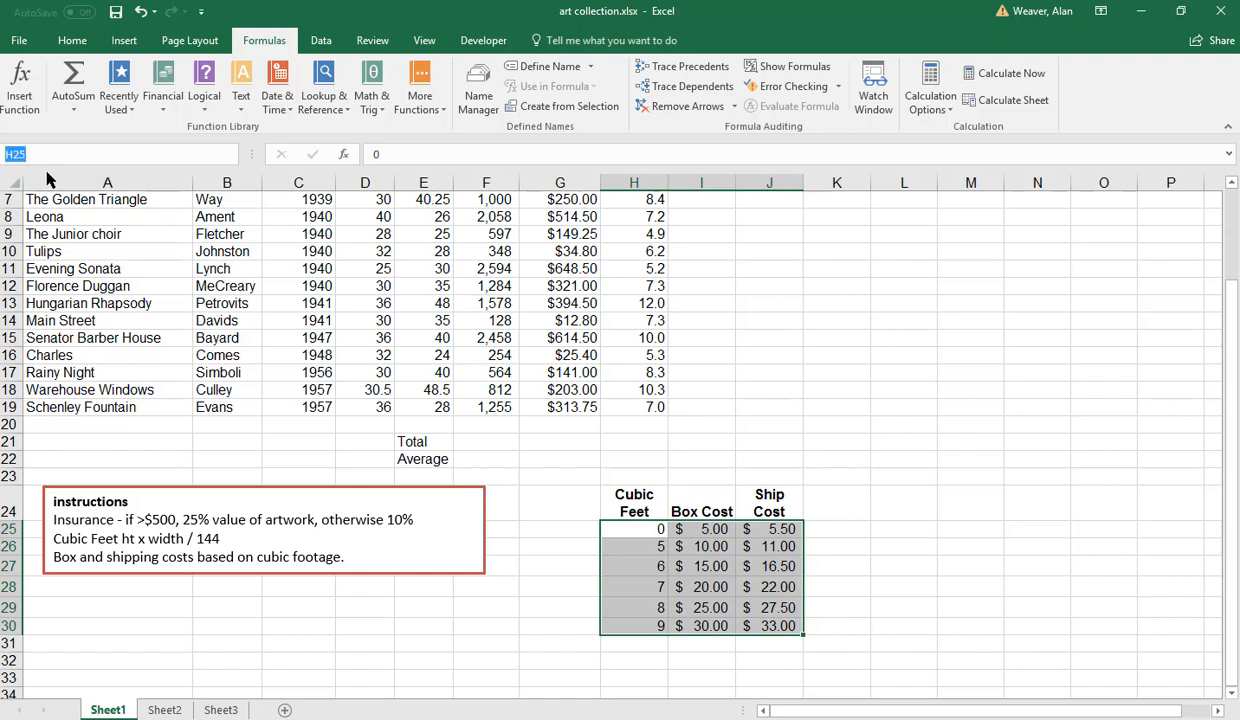
{"action": "type", "text": "abox"}
{"action": "key", "text": "Return"}
- Check the box_cost name by jumping to the range it refers to
{"action": "left_click", "coordinate": [838, 441]}
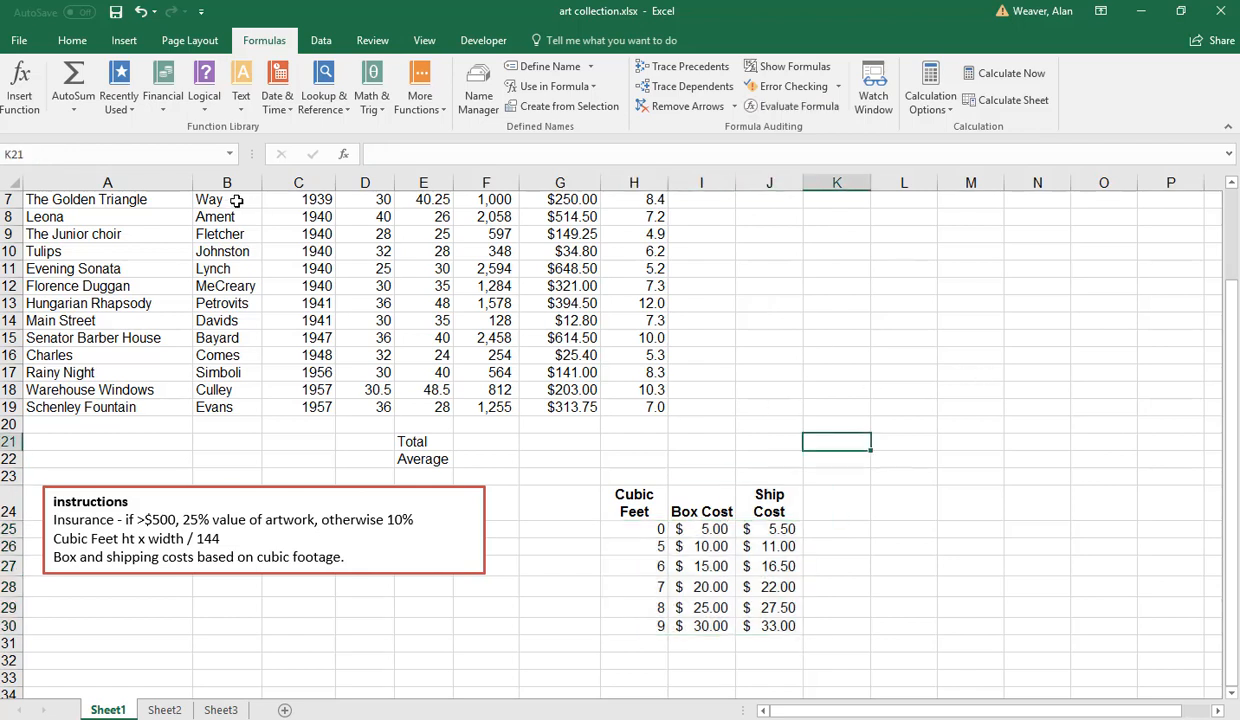
{"action": "left_click", "coordinate": [229, 154]}
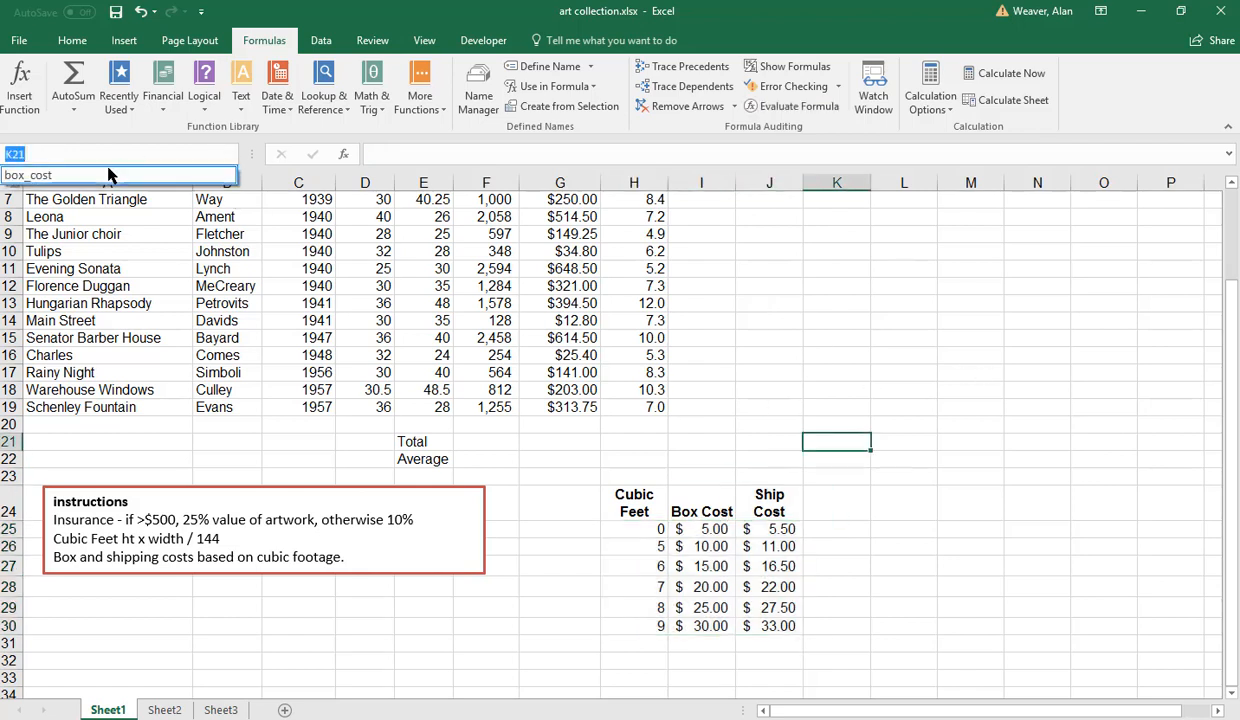
{"action": "left_click", "coordinate": [116, 168]}
{"action": "left_click", "coordinate": [837, 390]}
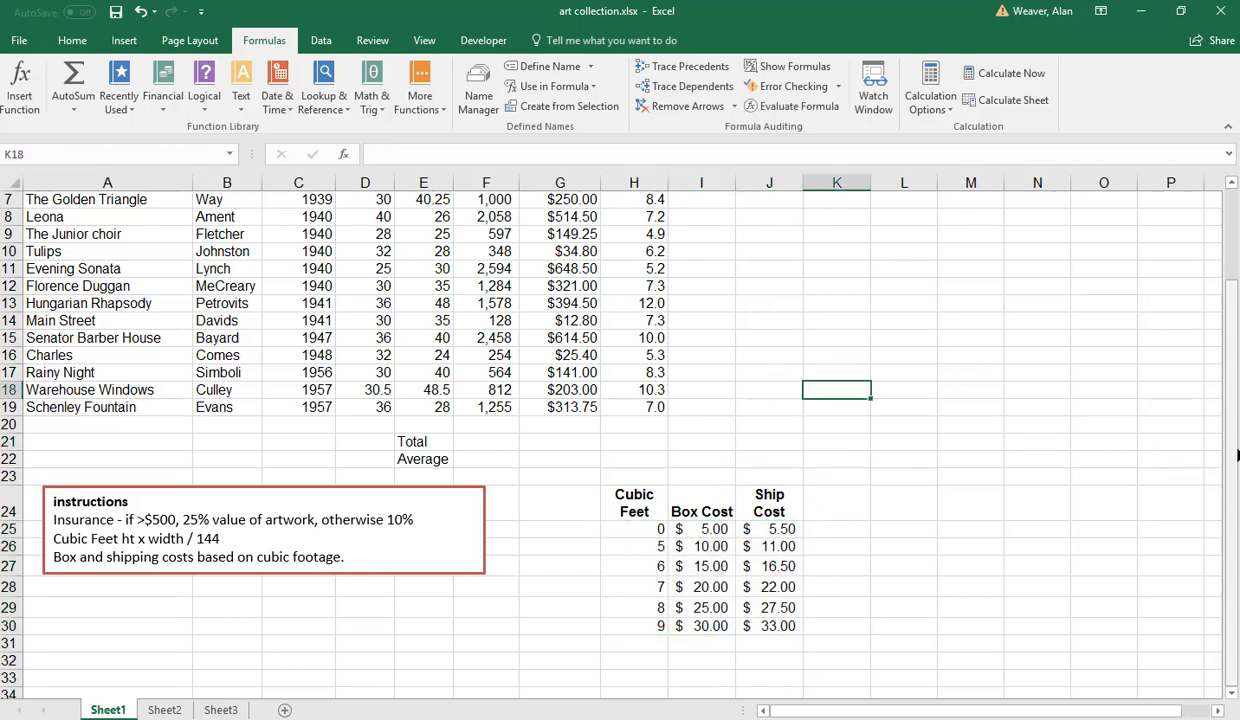
- Start a VLOOKUP function in the first Cost of Box cell, I6, with lookup value H6 and table array box_cost
{"action": "left_click_drag", "start_coordinate": [1232, 330], "coordinate": [1233, 290]}
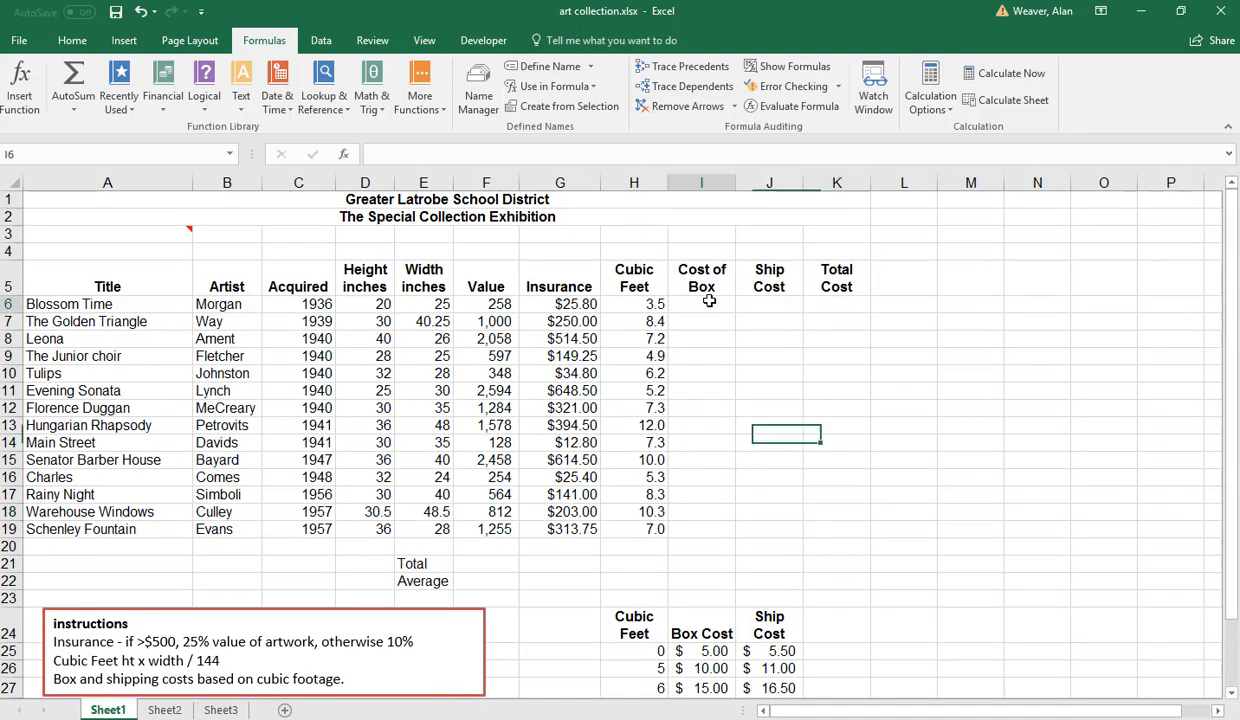
{"action": "left_click", "coordinate": [709, 301]}
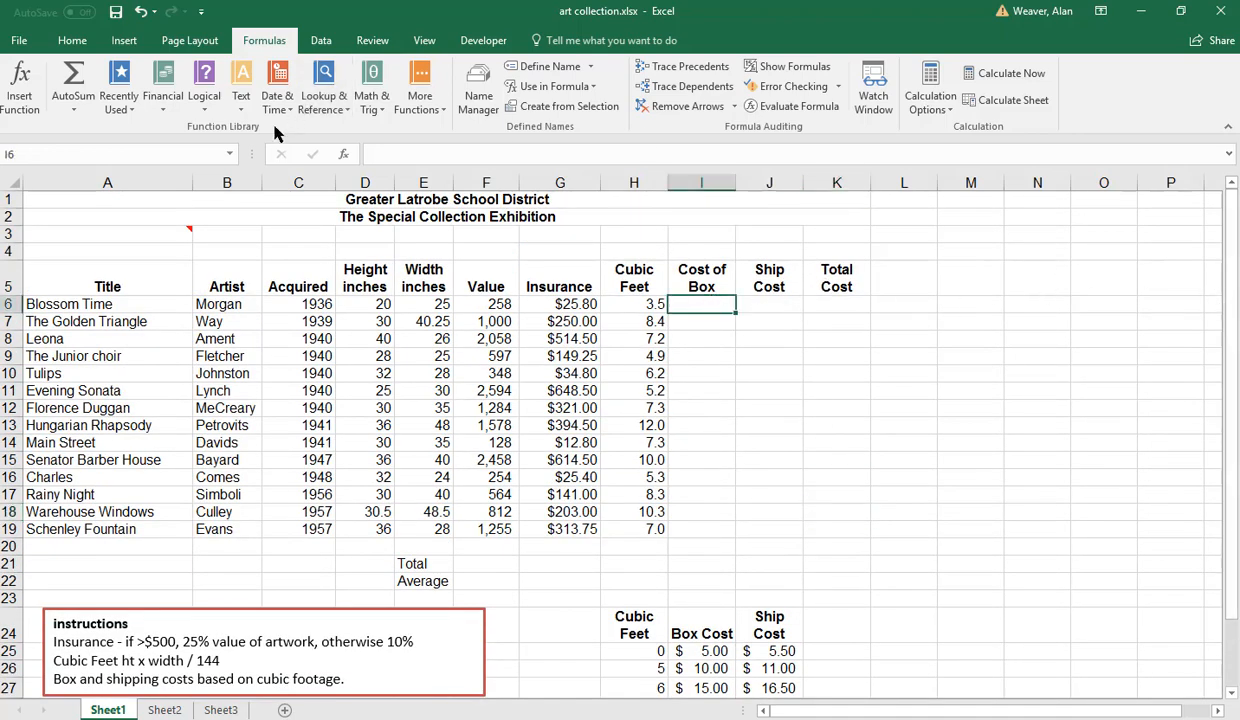
{"action": "left_click", "coordinate": [322, 102]}
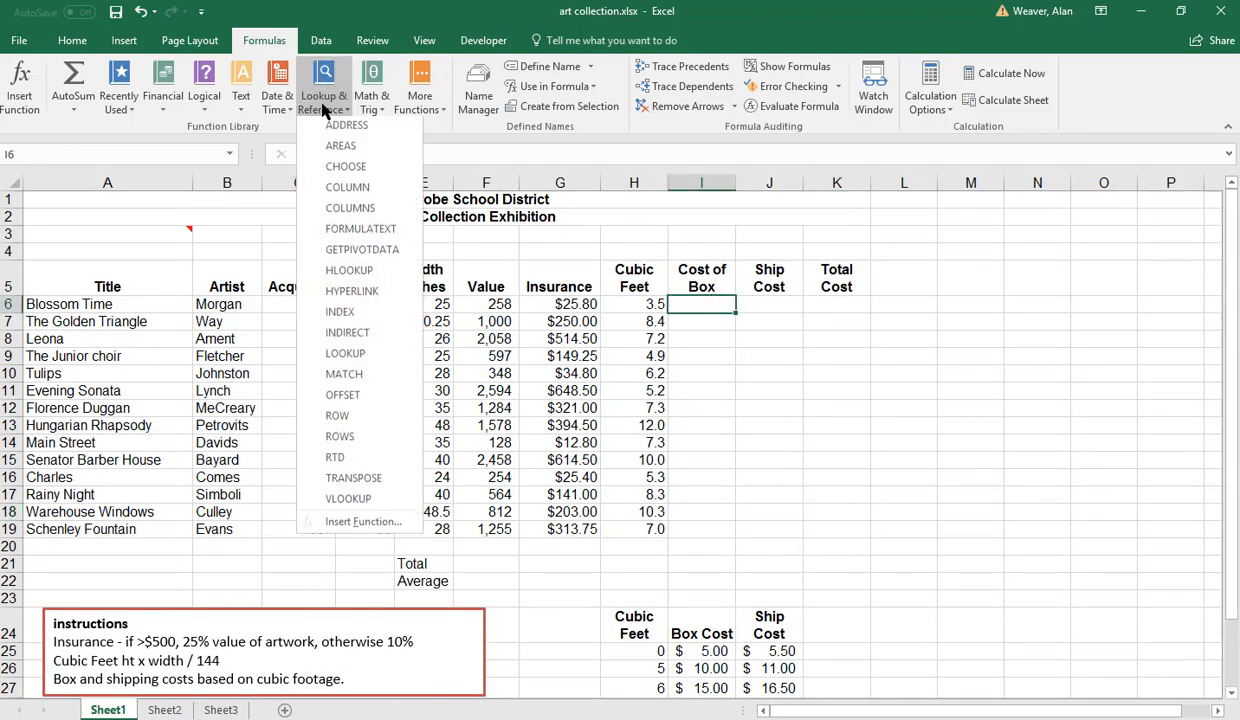
{"action": "left_click", "coordinate": [350, 503]}
{"action": "left_click_drag", "start_coordinate": [975, 290], "coordinate": [1031, 327]}
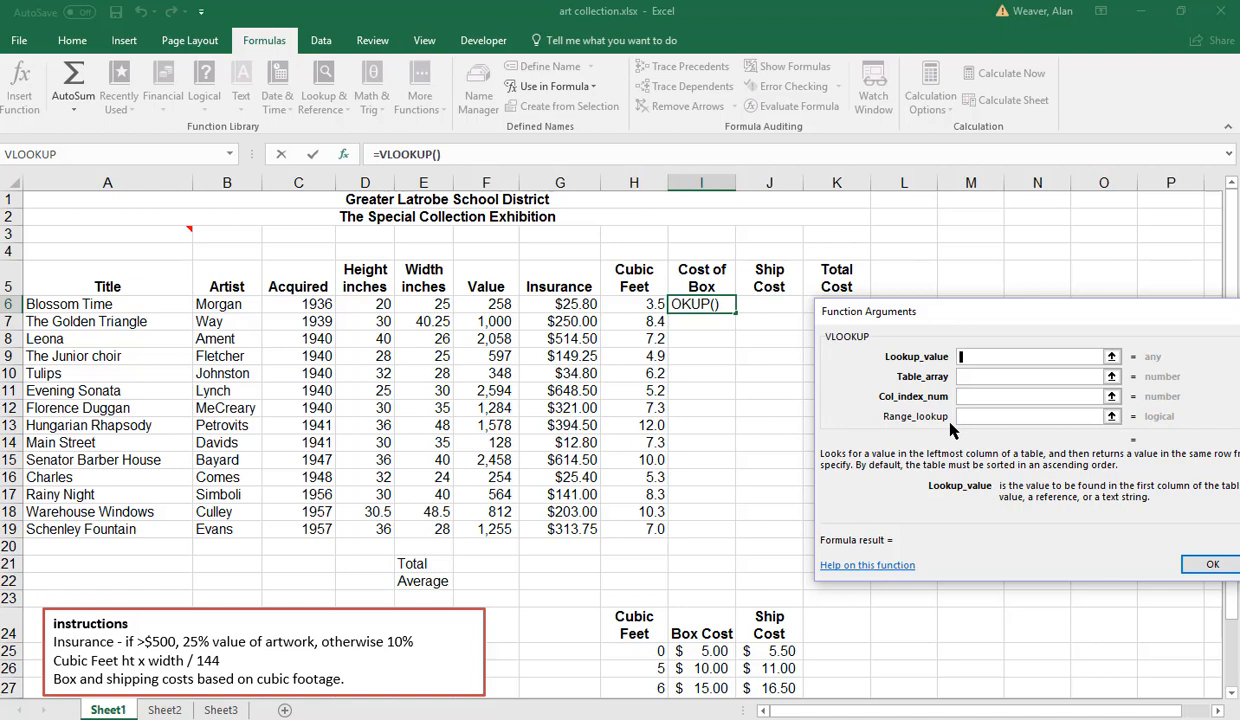
{"action": "left_click", "coordinate": [617, 302]}
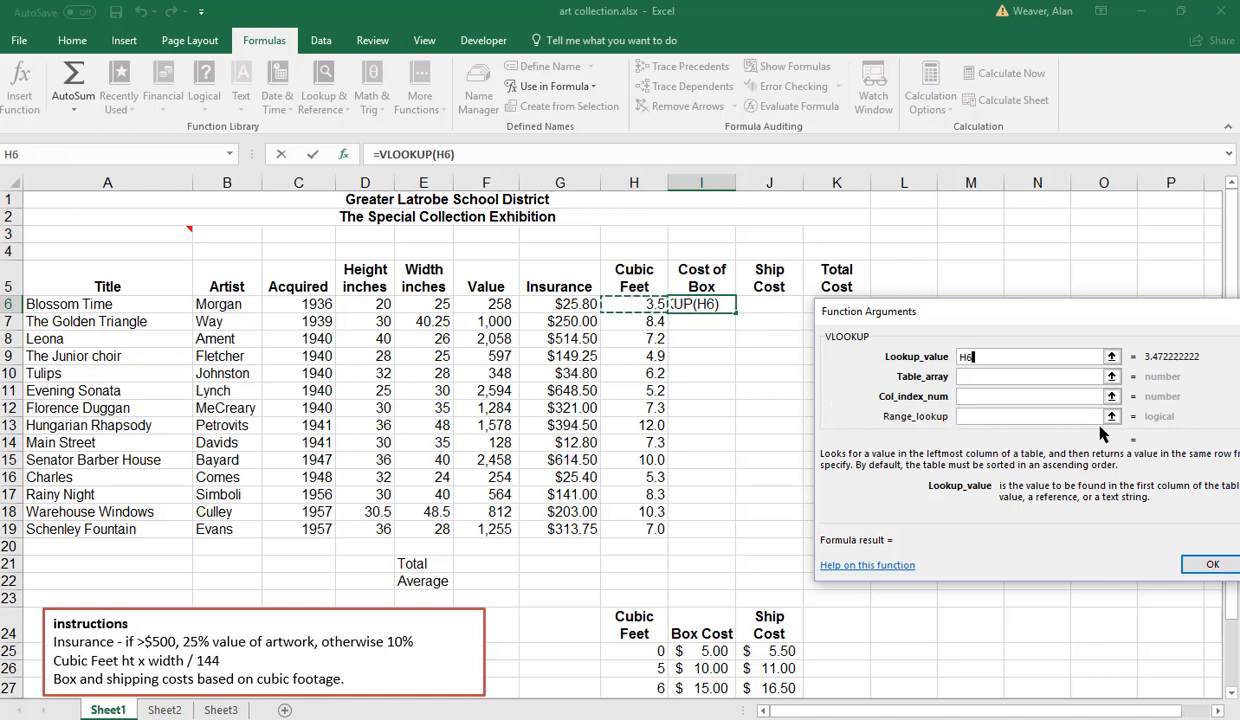
{"action": "left_click", "coordinate": [968, 376]}
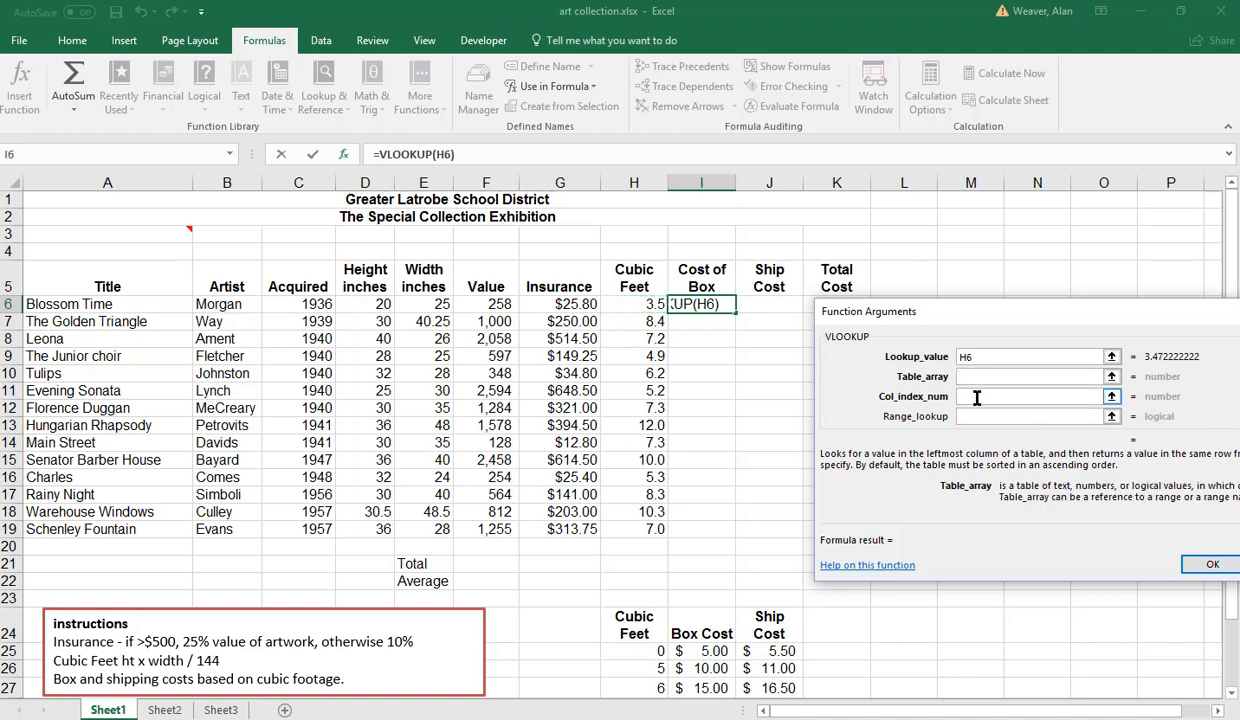
{"action": "type", "text": "box_cost"}
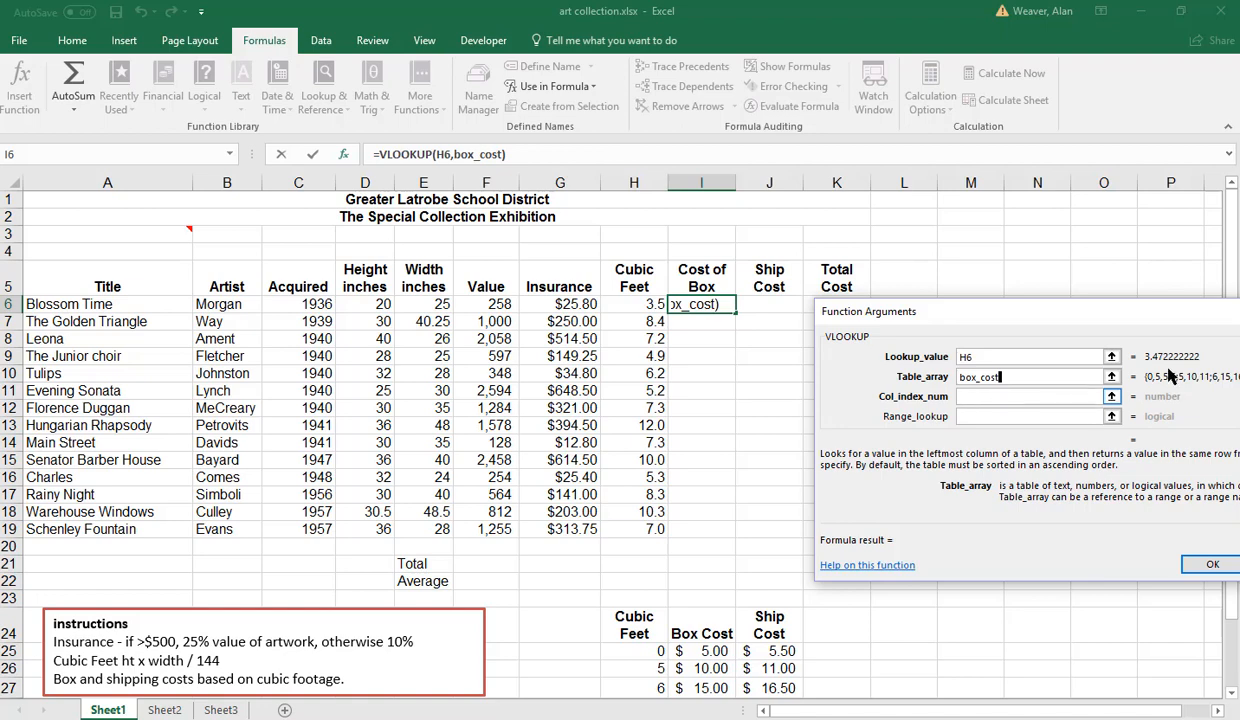
- Complete the VLOOKUP in I6 with 2 as the column index number
{"action": "left_click", "coordinate": [983, 398]}
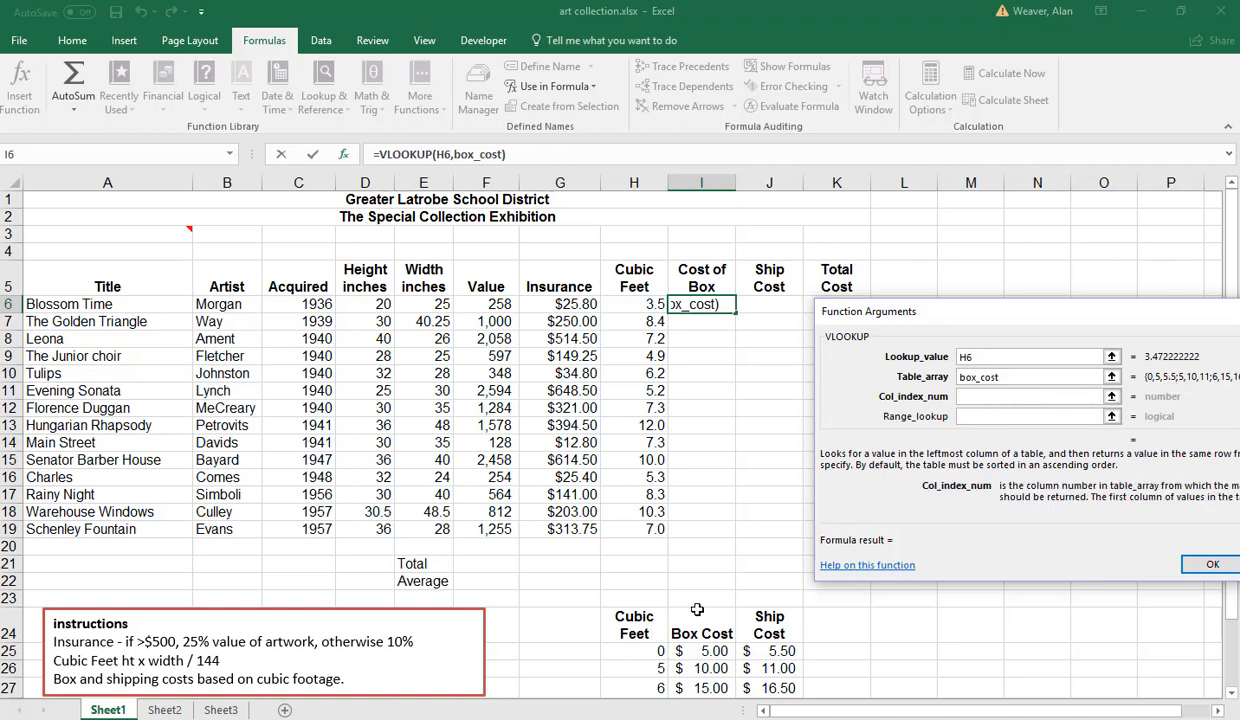
{"action": "left_click_drag", "start_coordinate": [698, 627], "coordinate": [701, 668]}
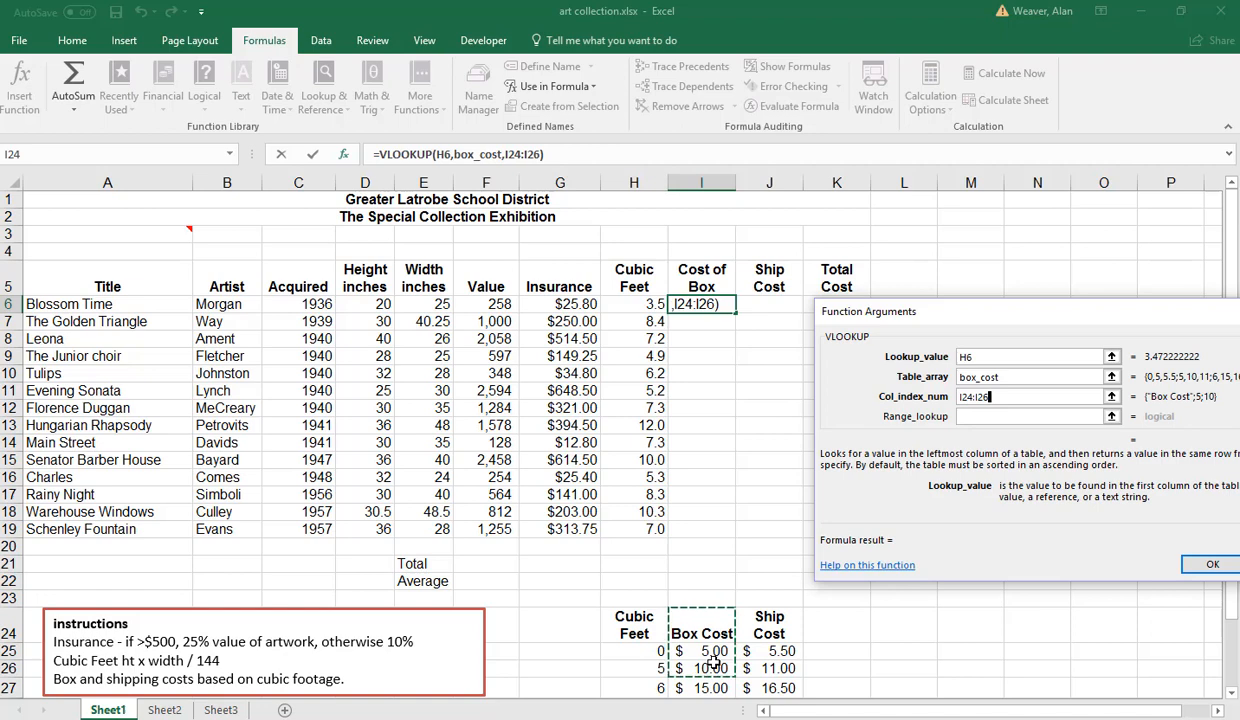
{"action": "left_click", "coordinate": [745, 612]}
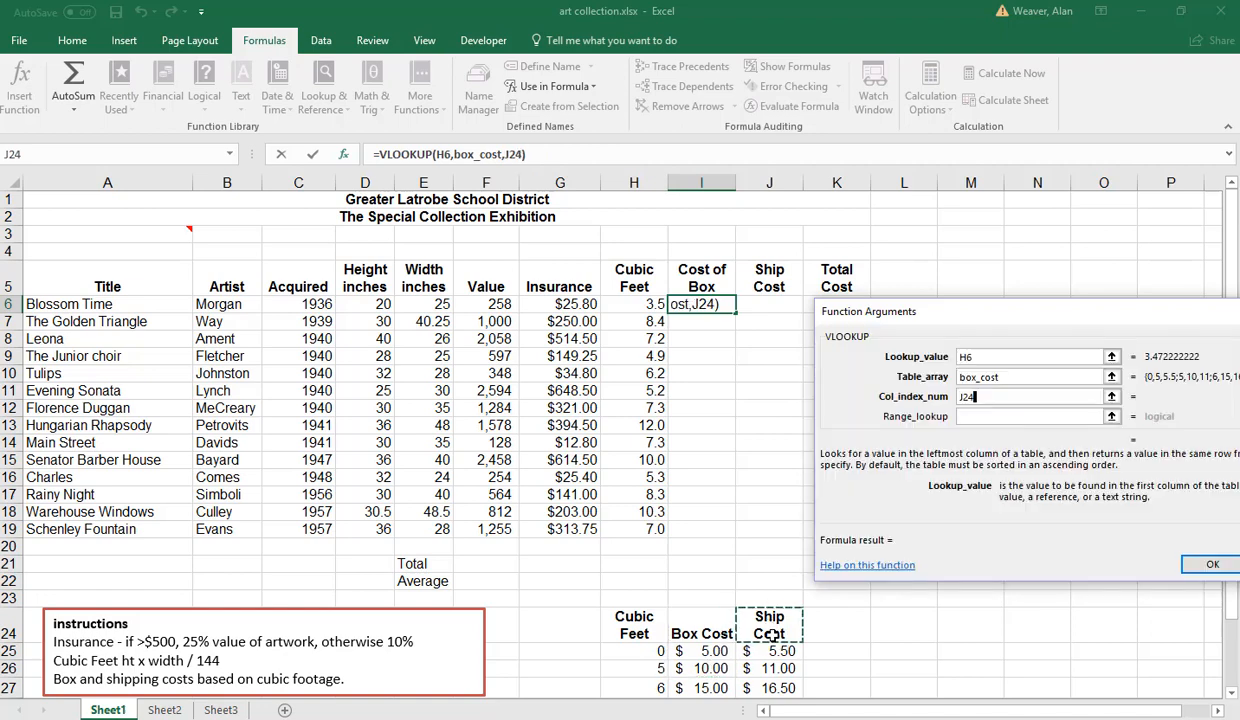
{"action": "double_click", "coordinate": [972, 397]}
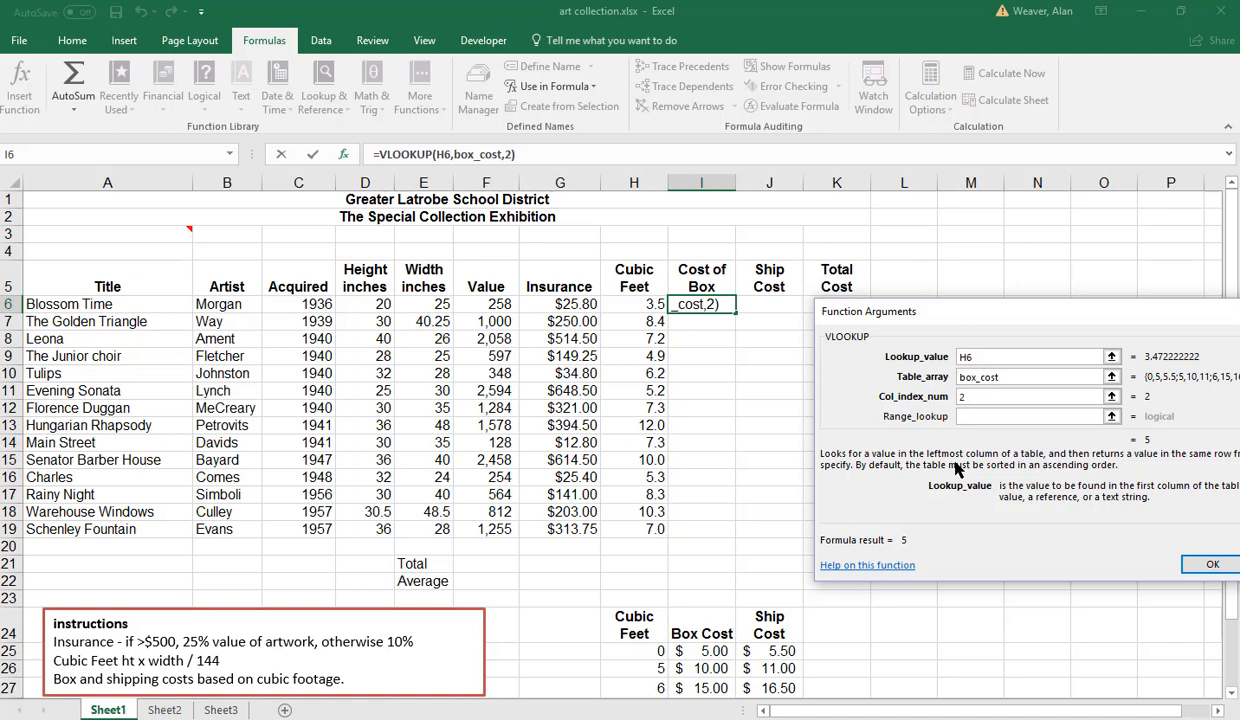
{"action": "left_click", "coordinate": [1201, 564]}
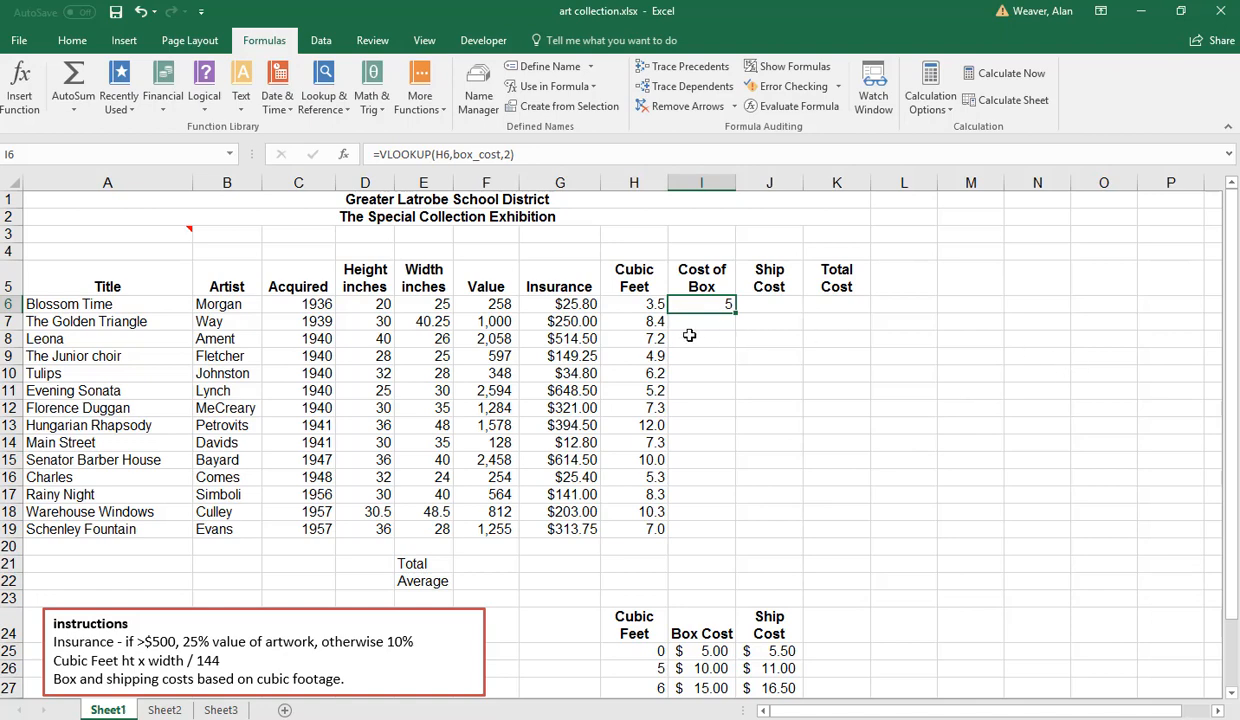
- Copy the currency format of Insurance cell G6 onto I6 with Format Painter
{"action": "left_click", "coordinate": [568, 303]}
{"action": "left_click", "coordinate": [66, 41]}
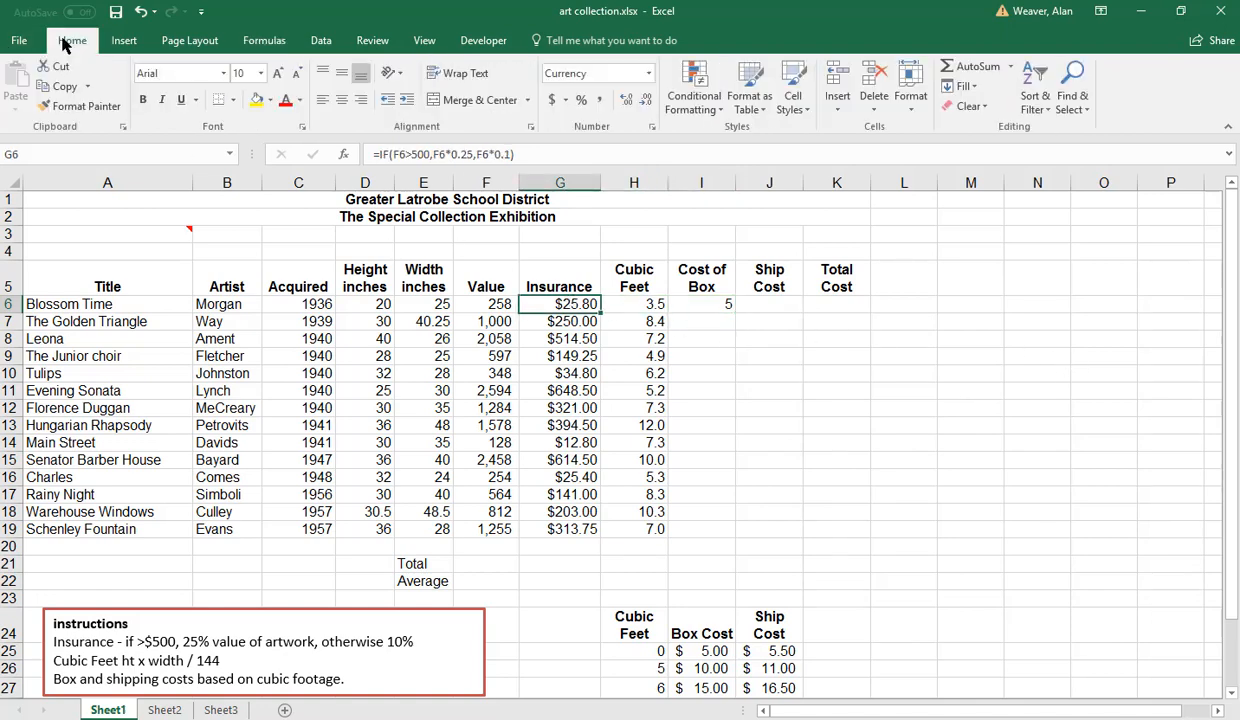
{"action": "left_click", "coordinate": [86, 106]}
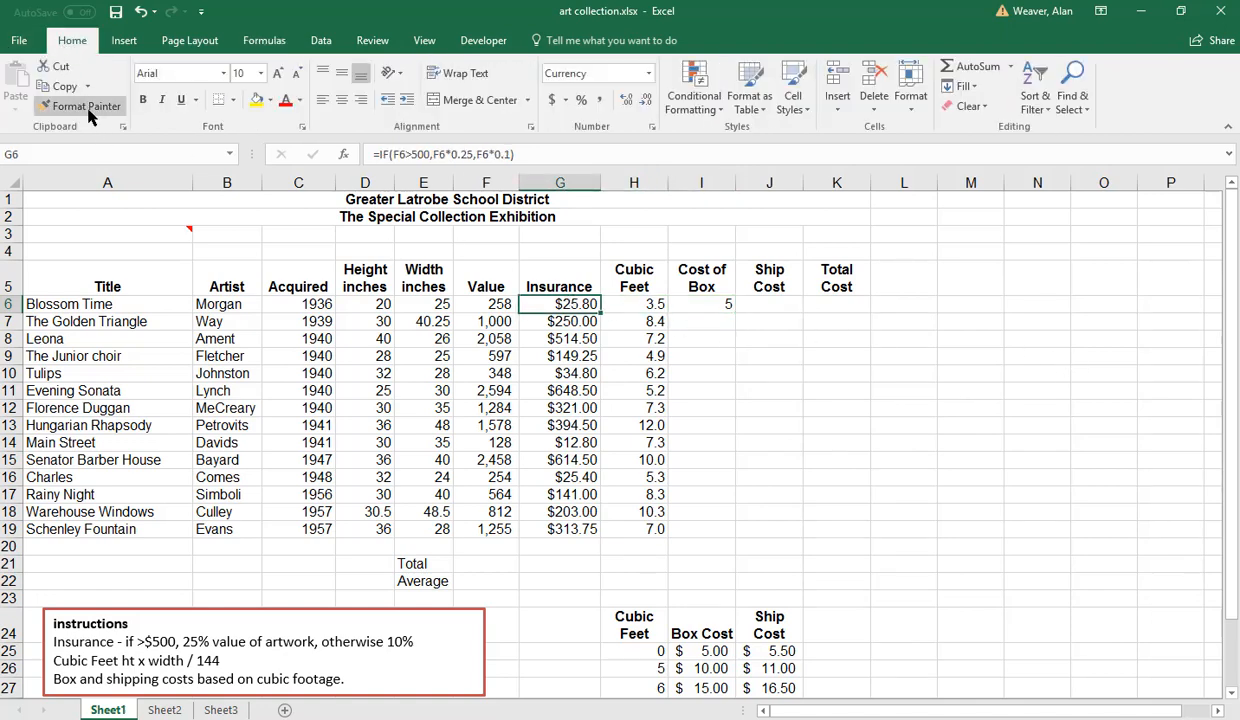
{"action": "left_click", "coordinate": [716, 304]}
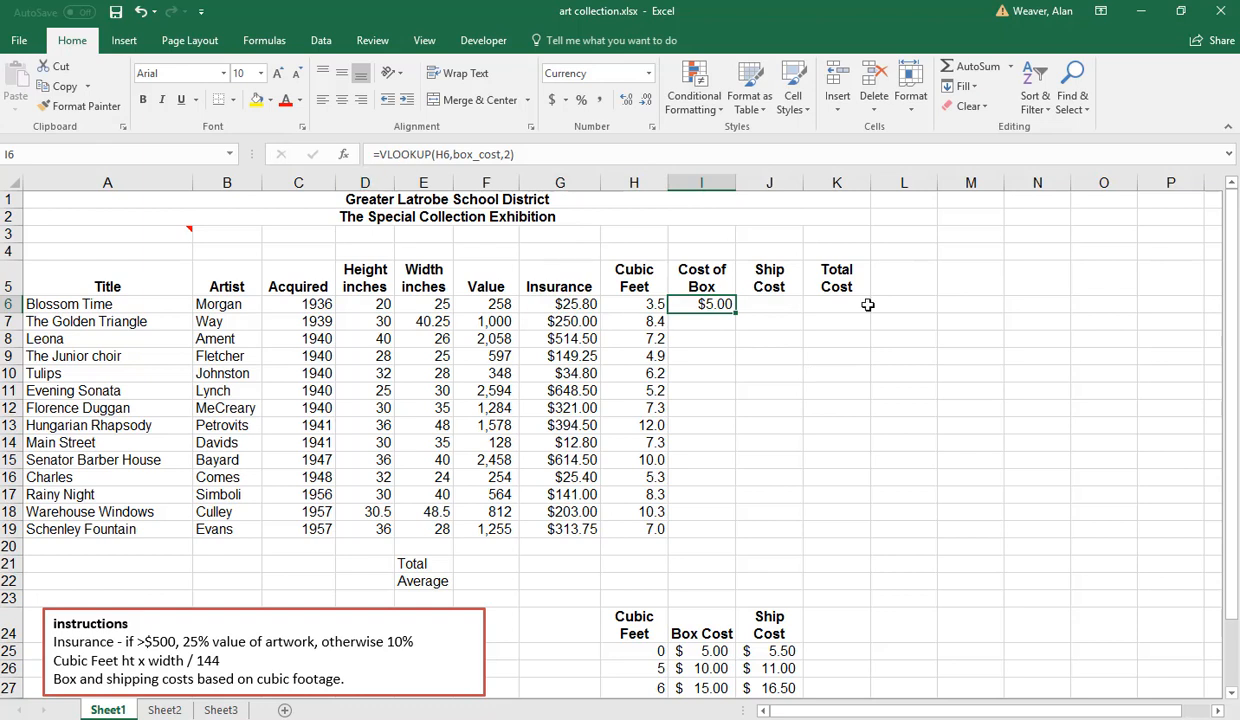
- Enter the formula =VLOOKUP(H6,box_cost,3) in the first Ship Cost cell, J6
{"action": "left_click", "coordinate": [762, 304]}
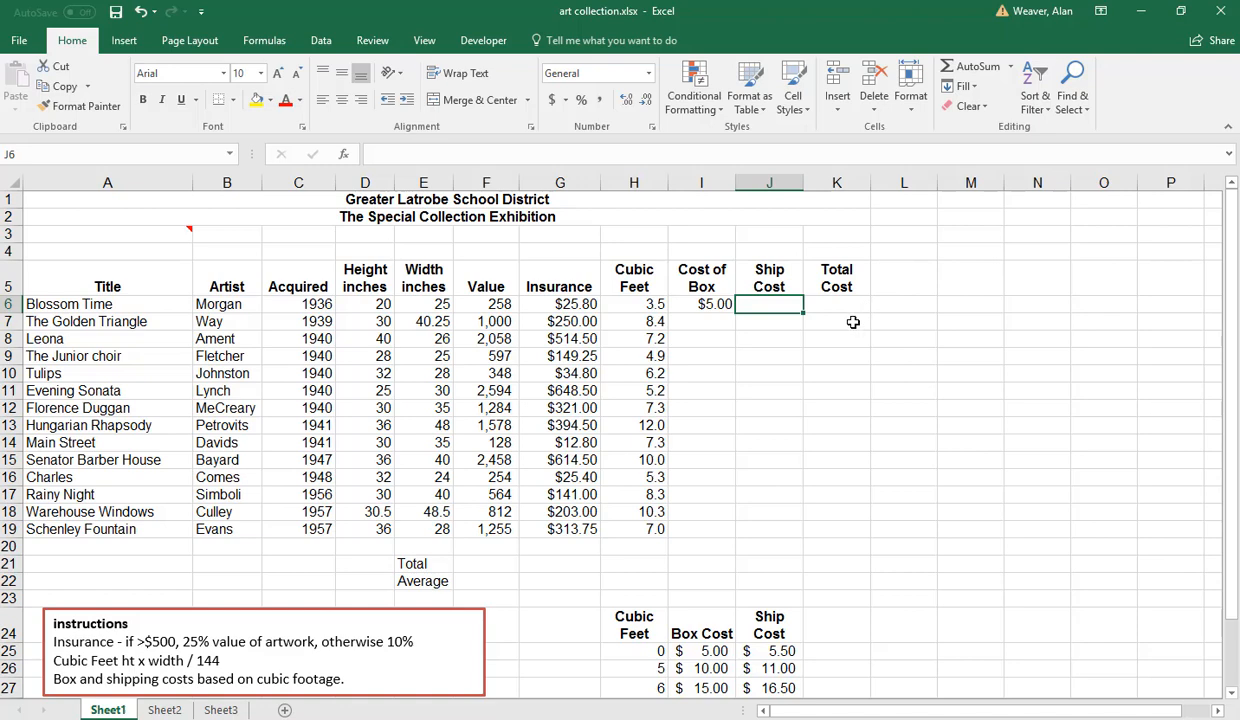
{"action": "type", "text": "=vlook"}
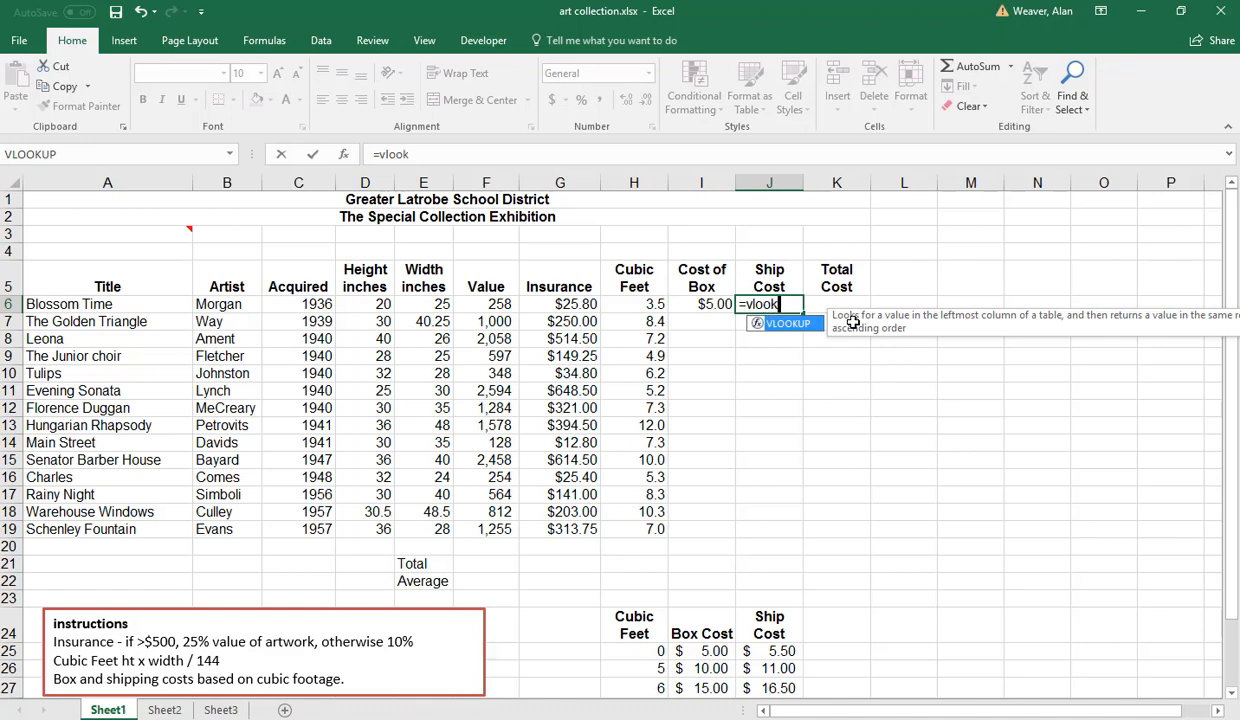
{"action": "type", "text": "up("}
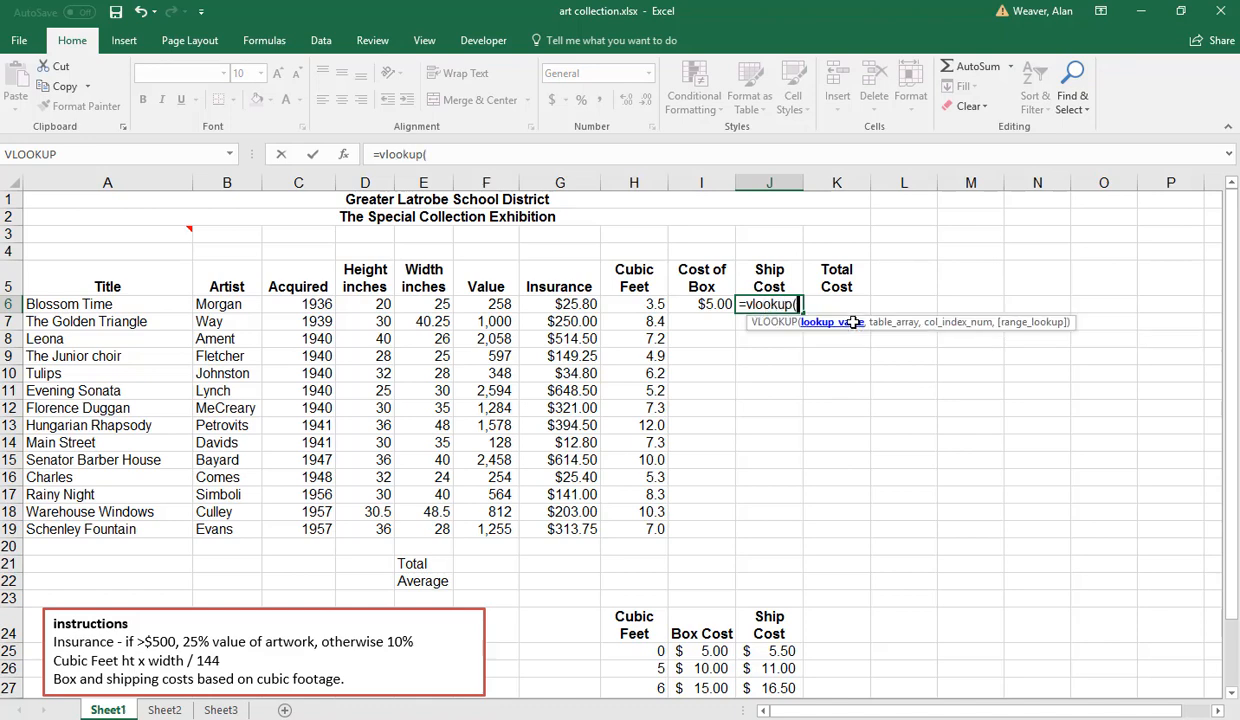
{"action": "left_click", "coordinate": [638, 304]}
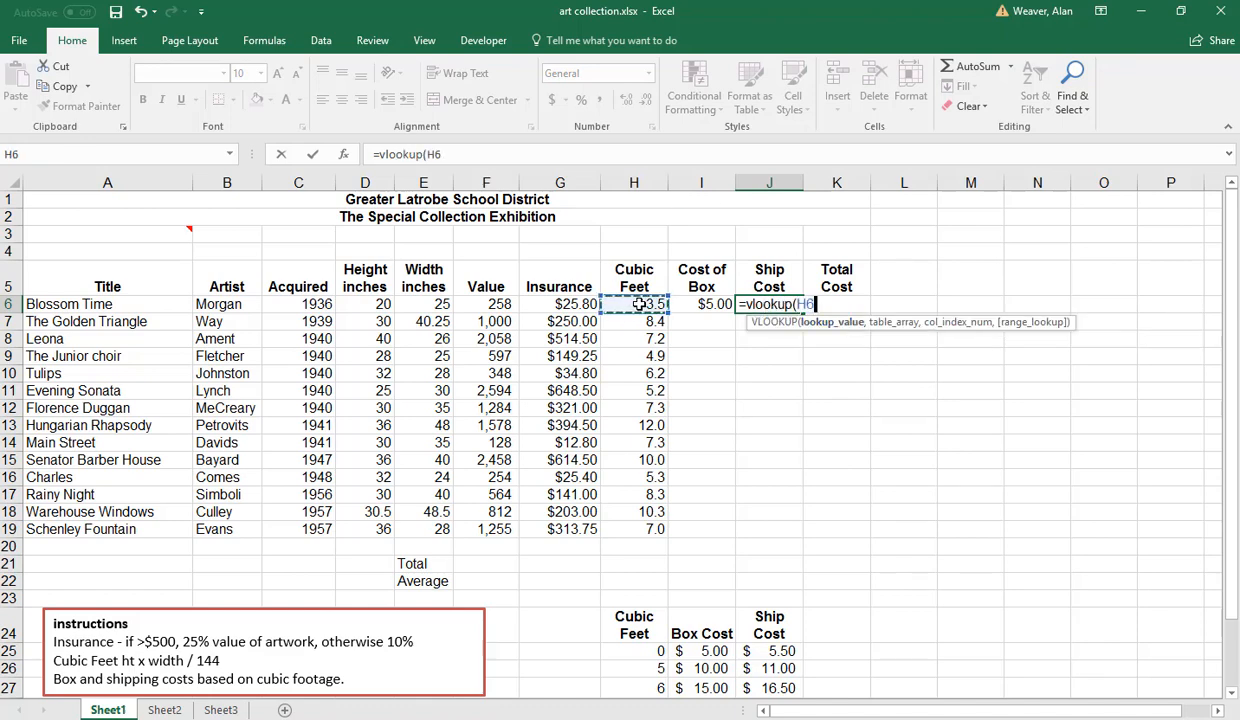
{"action": "type", "text": ",box_cost"}
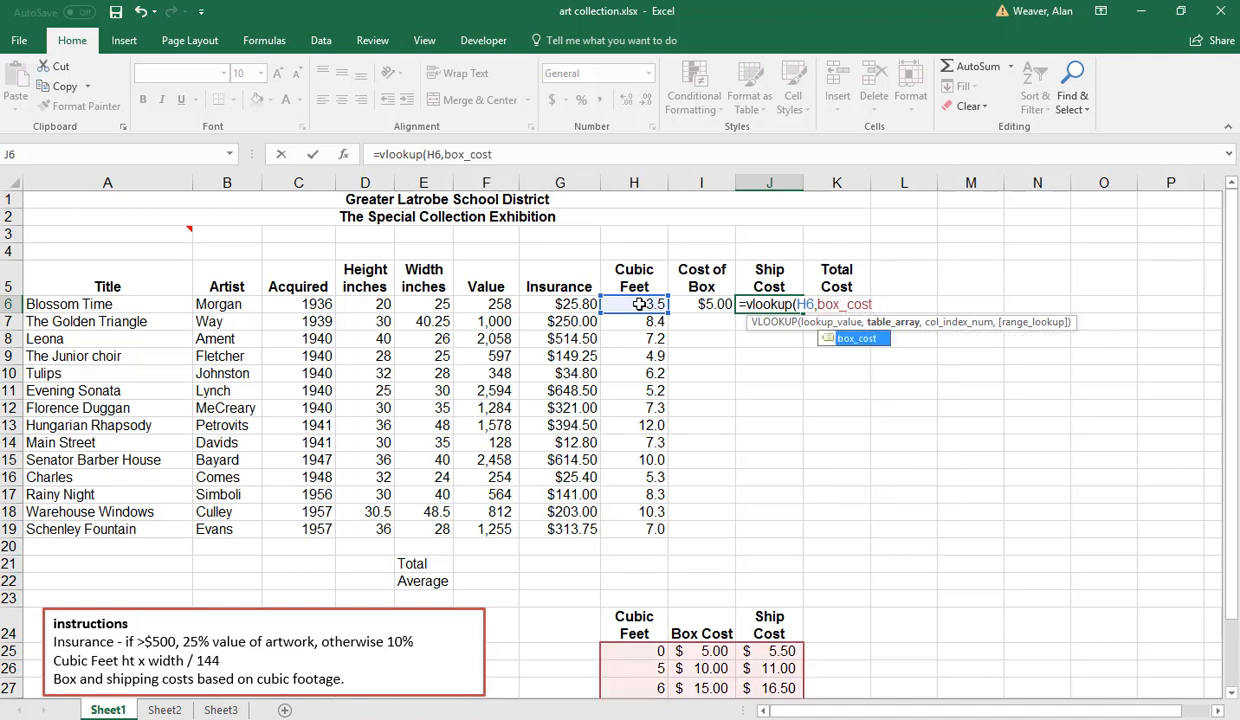
{"action": "type", "text": ","}
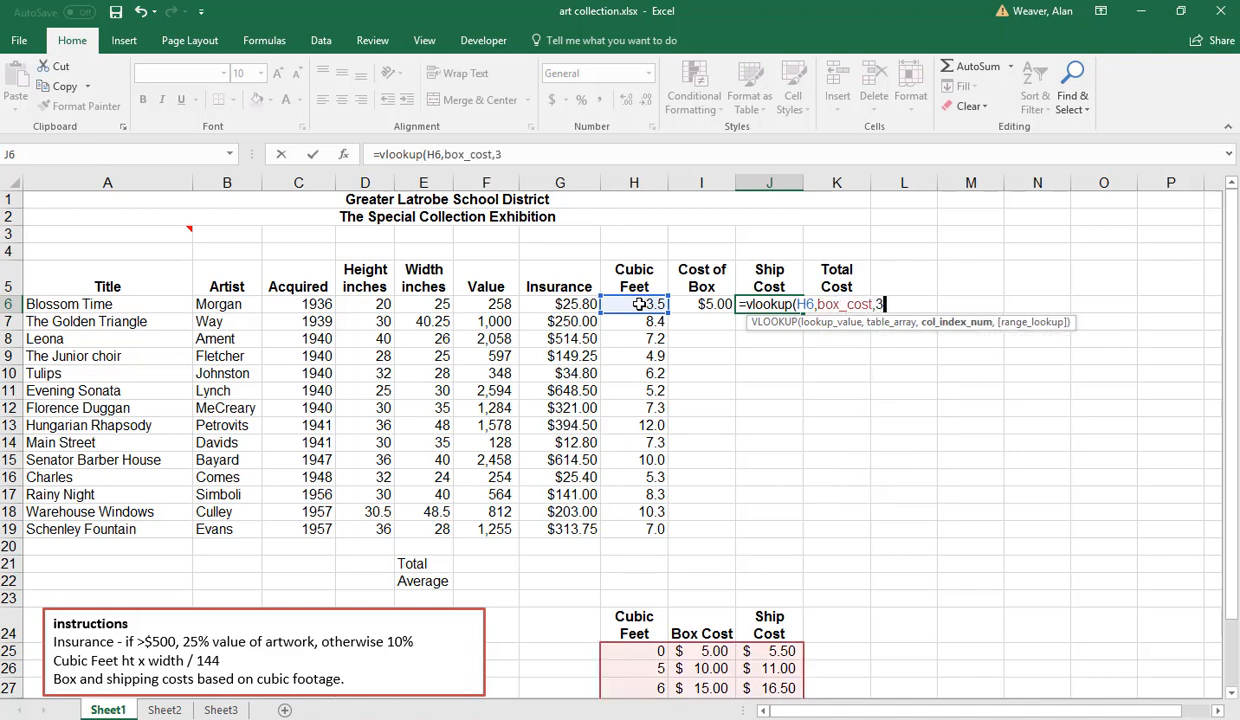
{"action": "type", "text": "3)"}
{"action": "key", "text": "ctrl+Return"}
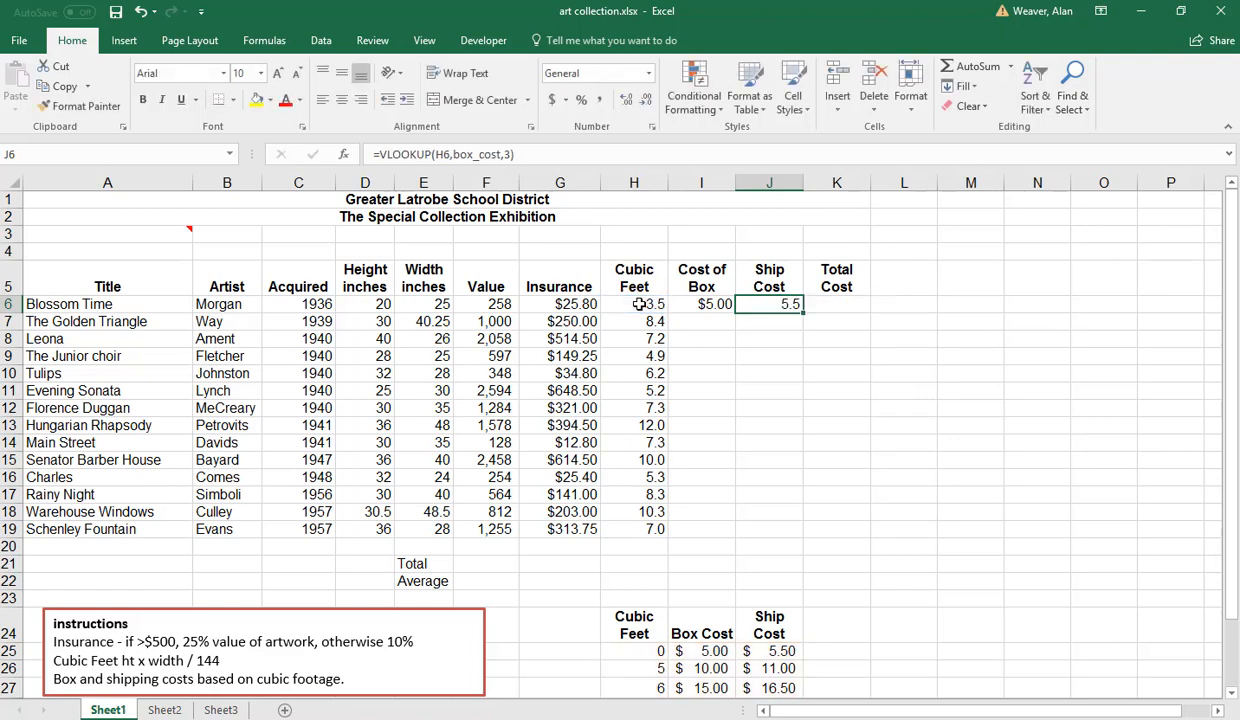
- Apply the dollar Accounting number format to Ship Cost cell J6
{"action": "left_click", "coordinate": [706, 302]}
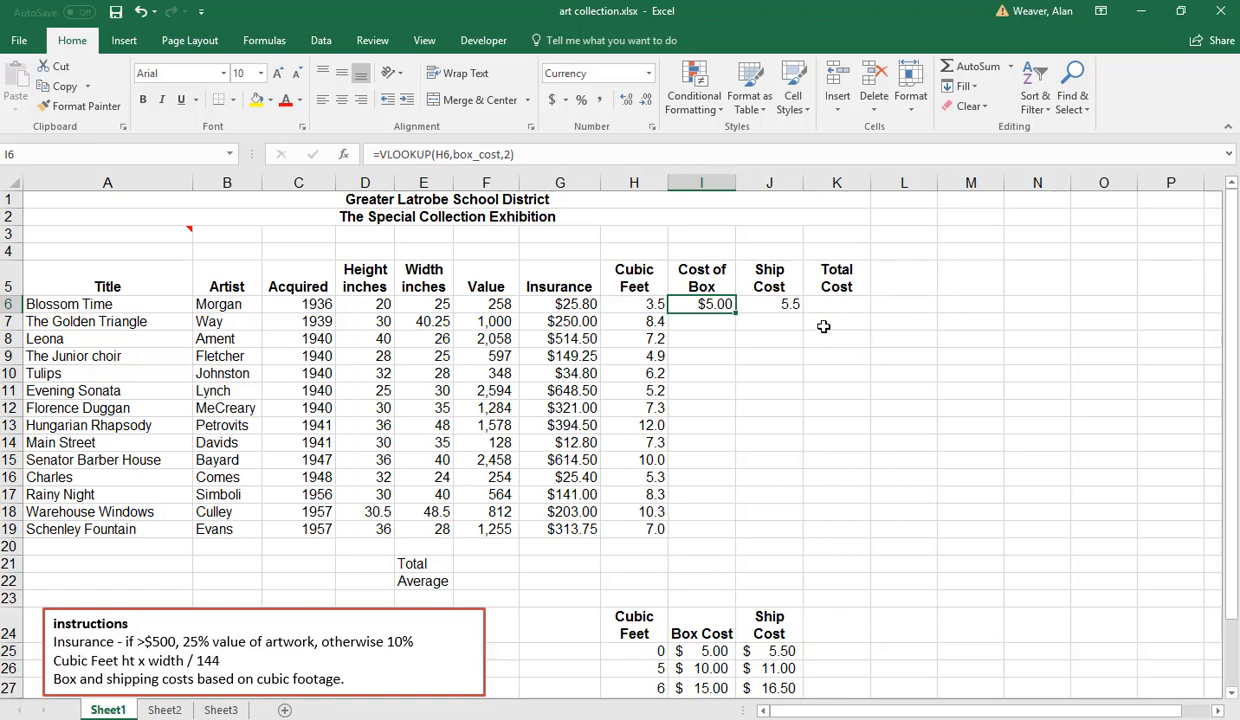
{"action": "left_click", "coordinate": [770, 304]}
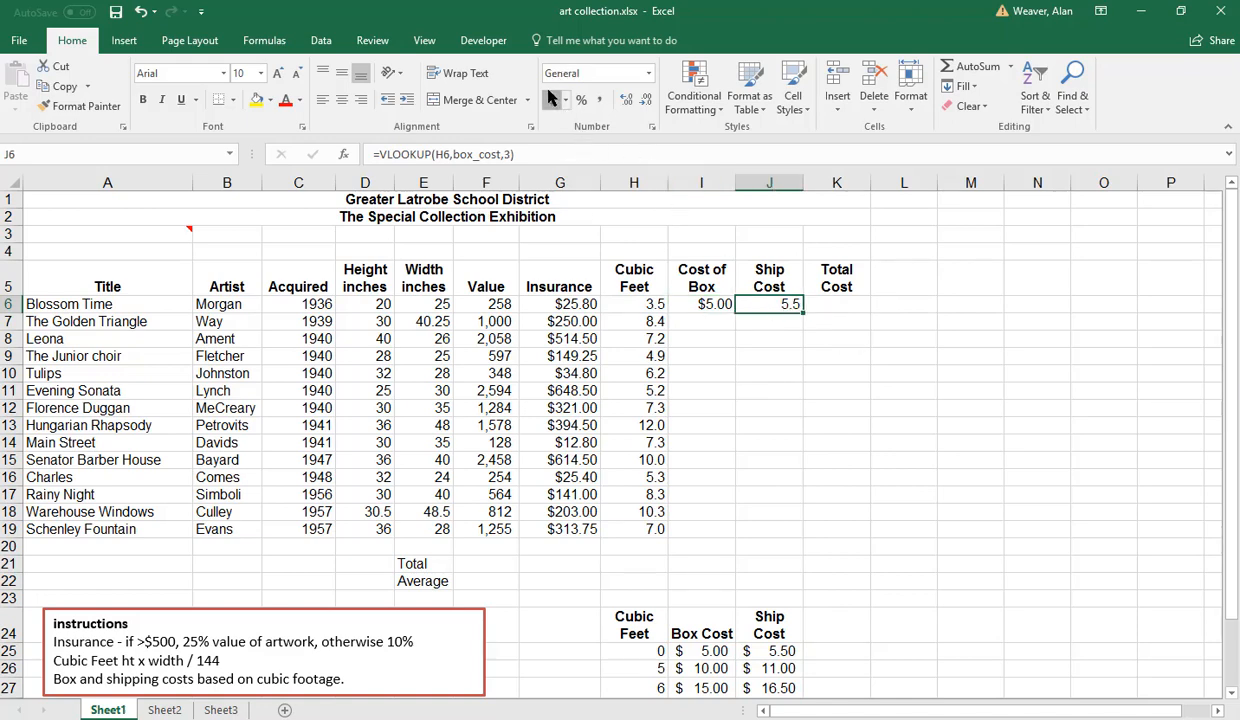
{"action": "left_click", "coordinate": [551, 100]}
- Enter the formula =G6+I6+J6 in the first Total Cost cell, K6
{"action": "left_click", "coordinate": [836, 305]}
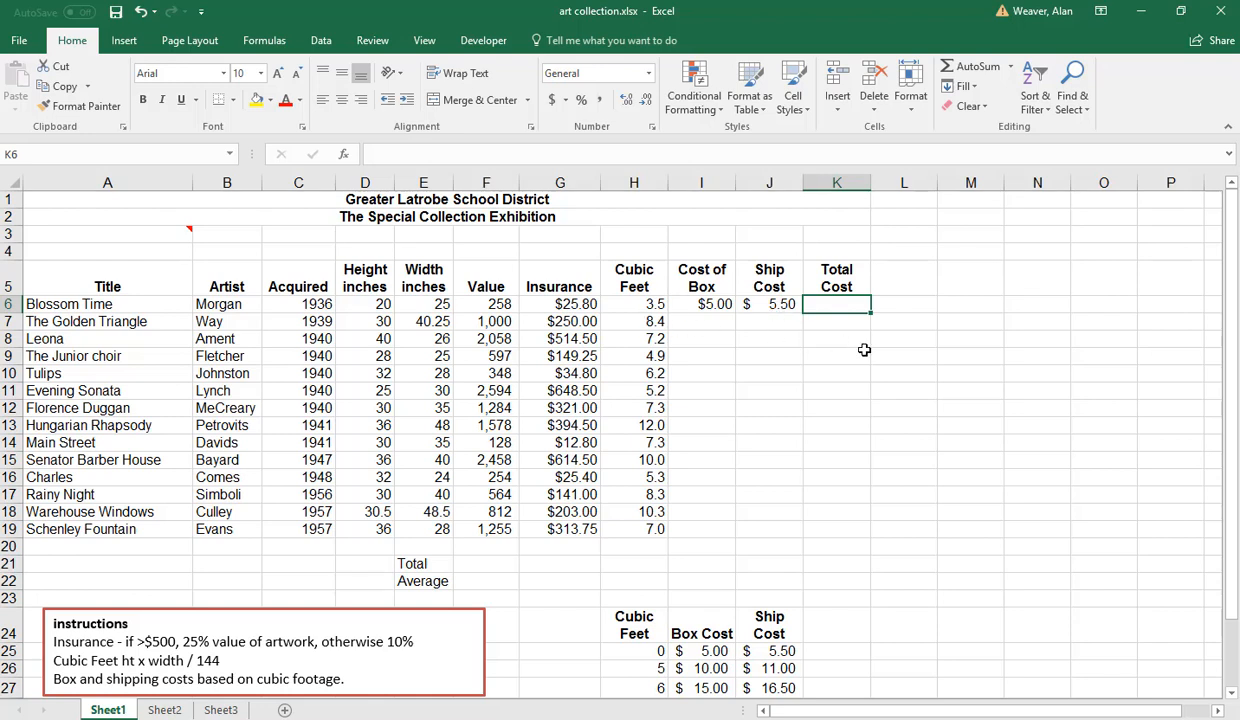
{"action": "type", "text": "="}
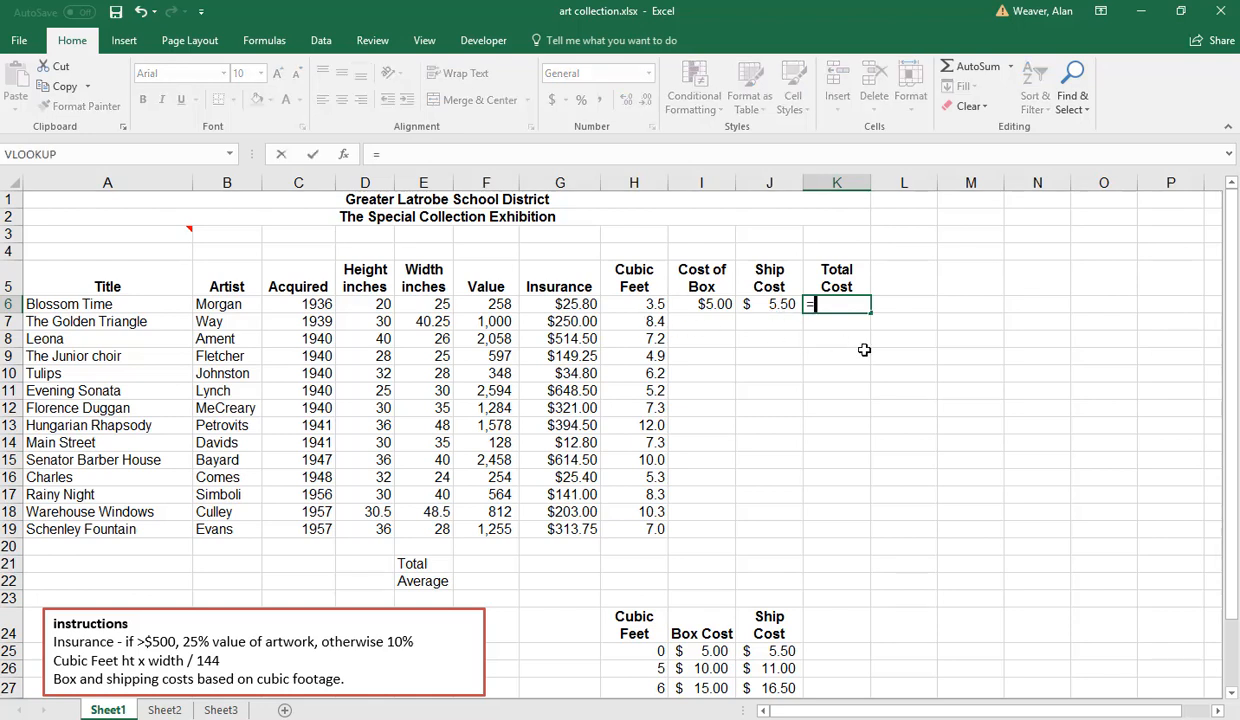
{"action": "key", "text": "Left"}
{"action": "key", "text": "Left"}
{"action": "key", "text": "Left"}
{"action": "key", "text": "Left"}
{"action": "key", "text": "Left"}
{"action": "key", "text": "Left"}
{"action": "key", "text": "Right"}
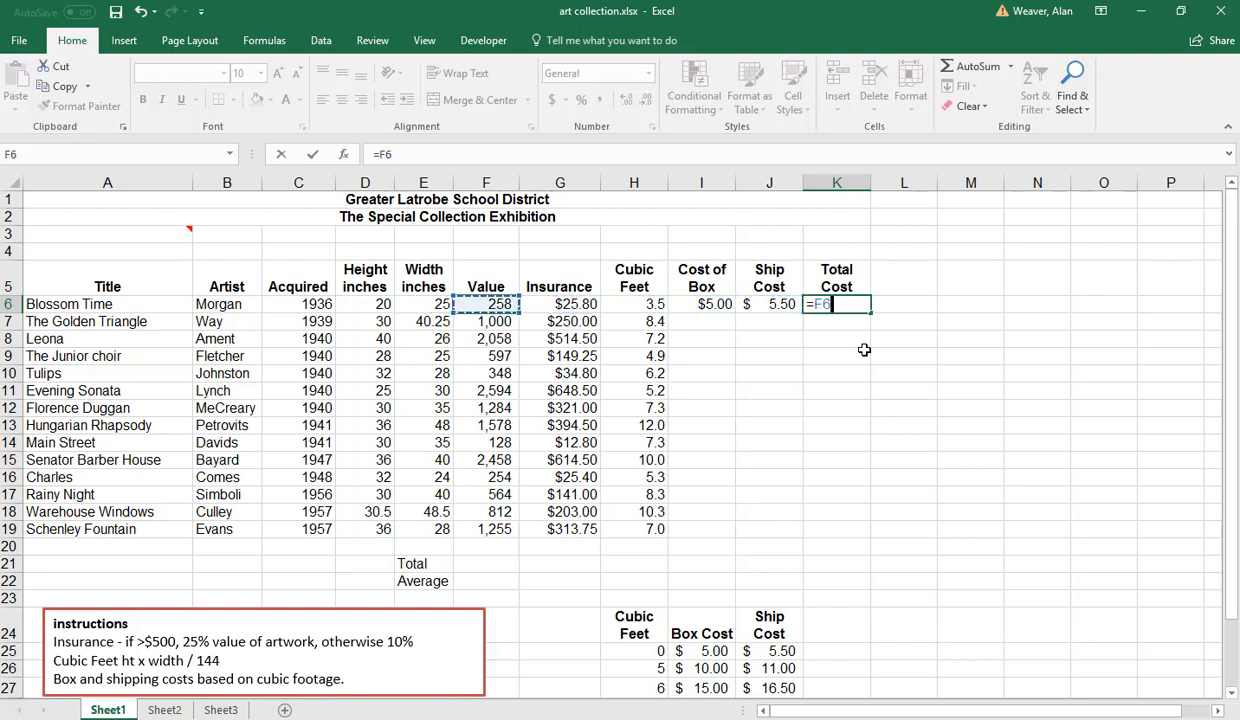
{"action": "key", "text": "Right"}
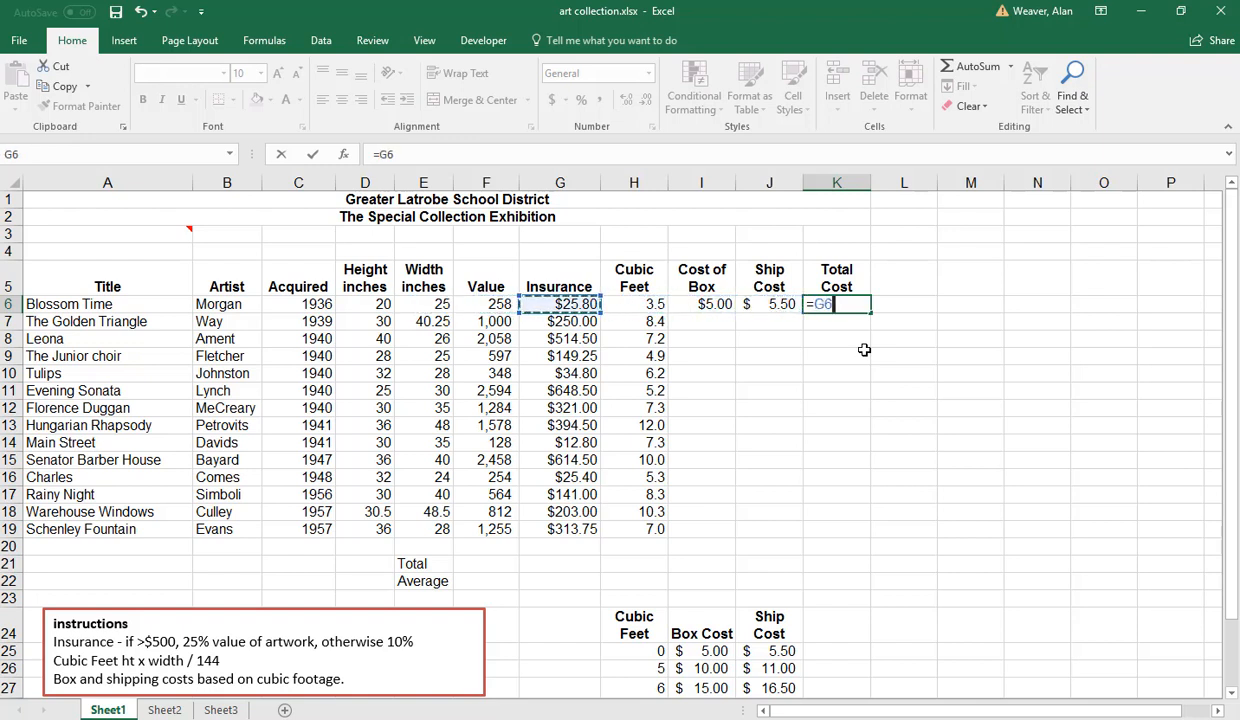
{"action": "type", "text": "+"}
{"action": "key", "text": "Left"}
{"action": "key", "text": "Left"}
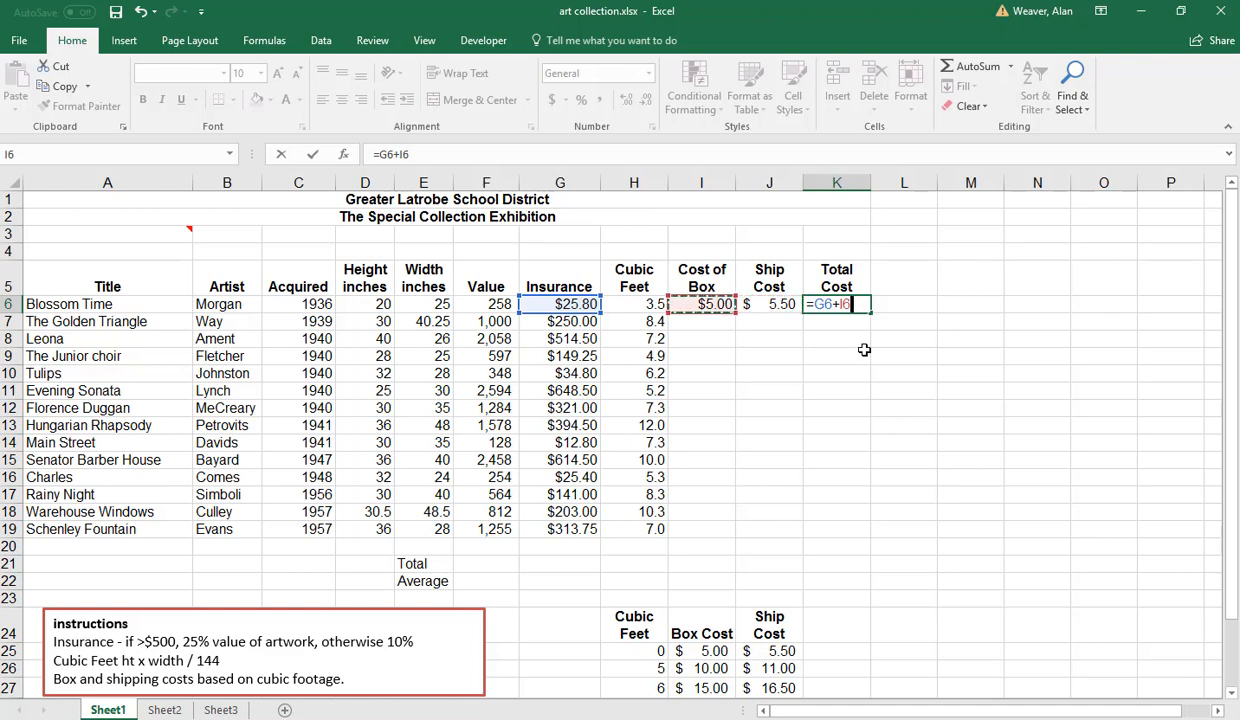
{"action": "type", "text": "+"}
{"action": "key", "text": "Left"}
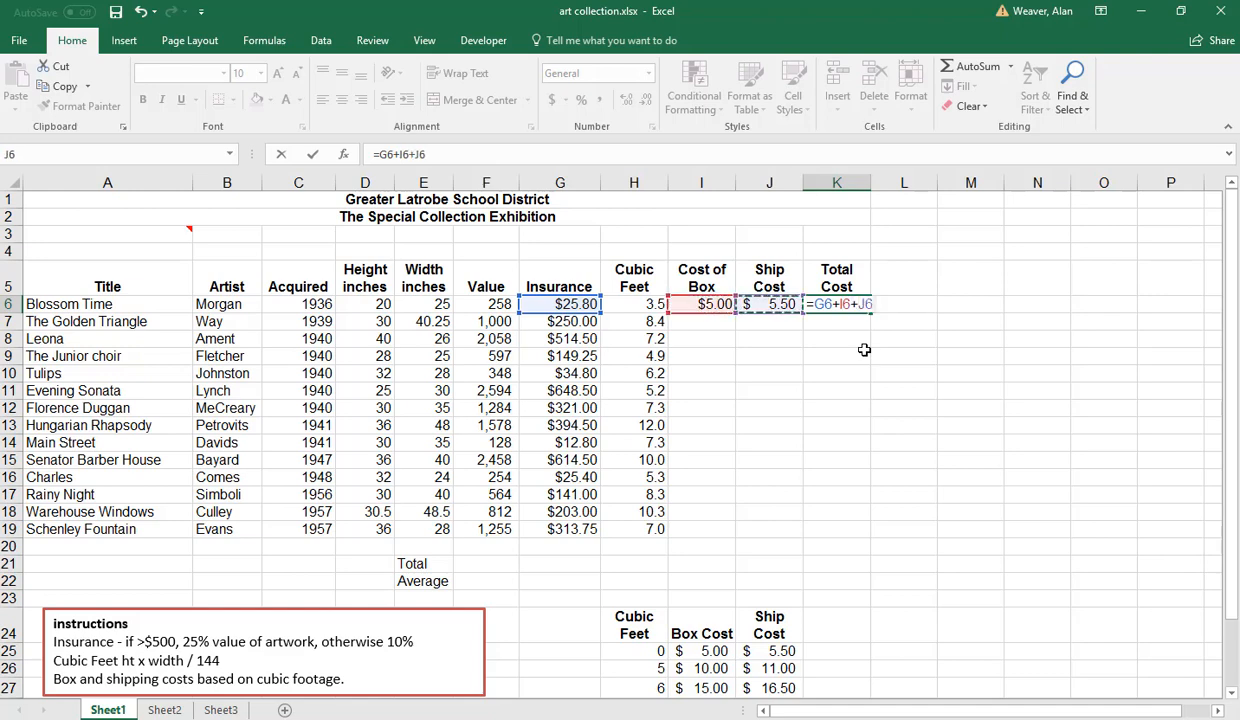
{"action": "key", "text": "ctrl+Return"}
- Fill the box, ship and total cost formulas in I6:K6 down to row 19
{"action": "key", "text": "Left"}
{"action": "key", "text": "Left"}
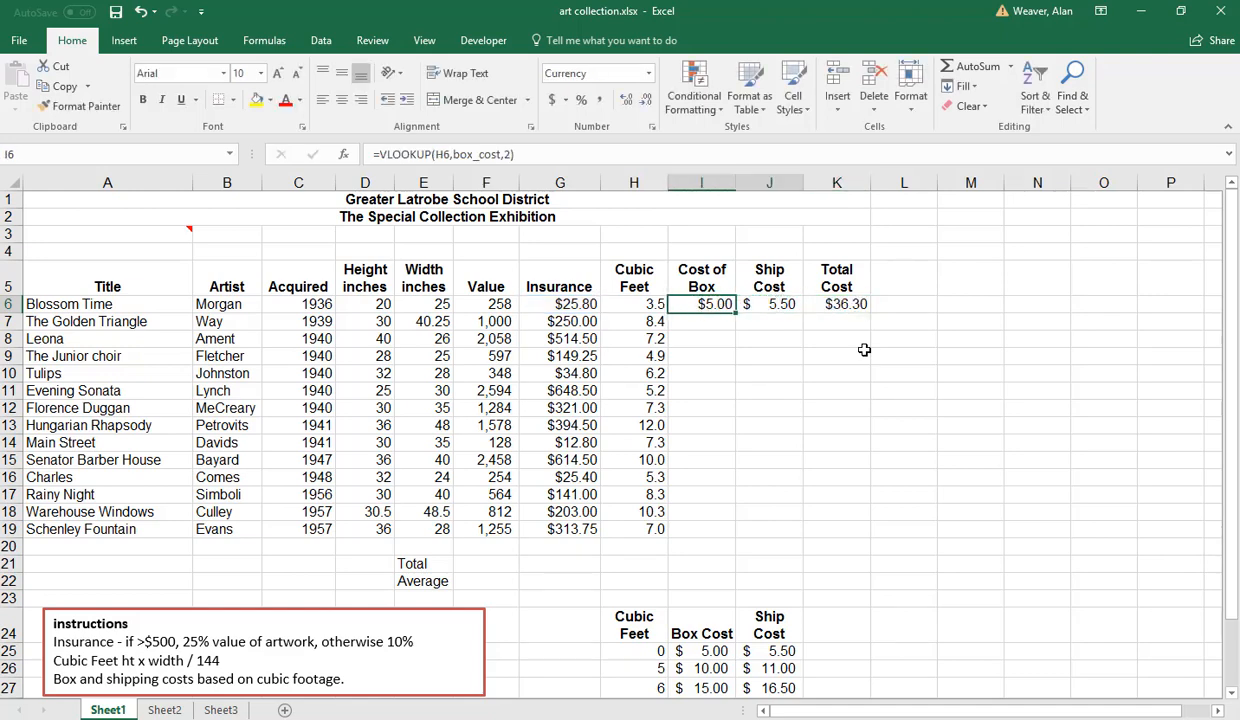
{"action": "key", "text": "shift+Right"}
{"action": "key", "text": "shift+Right"}
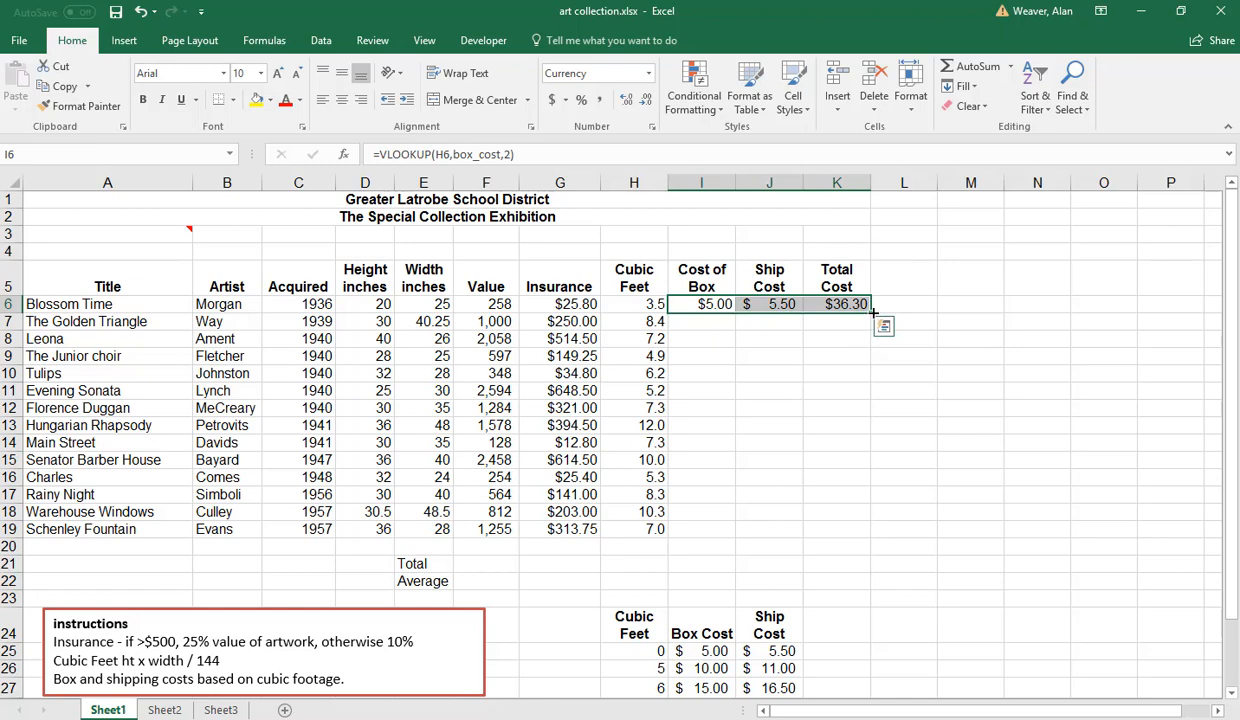
{"action": "double_click", "coordinate": [873, 312]}
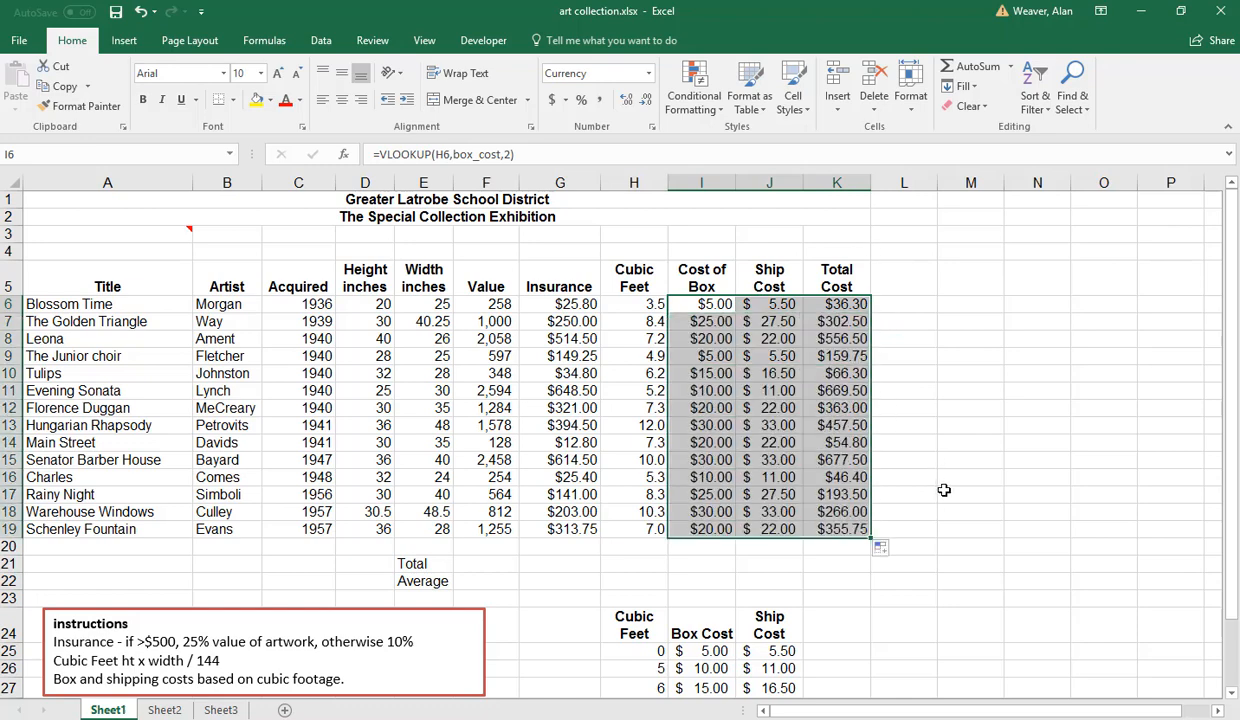
{"action": "left_click", "coordinate": [945, 494]}
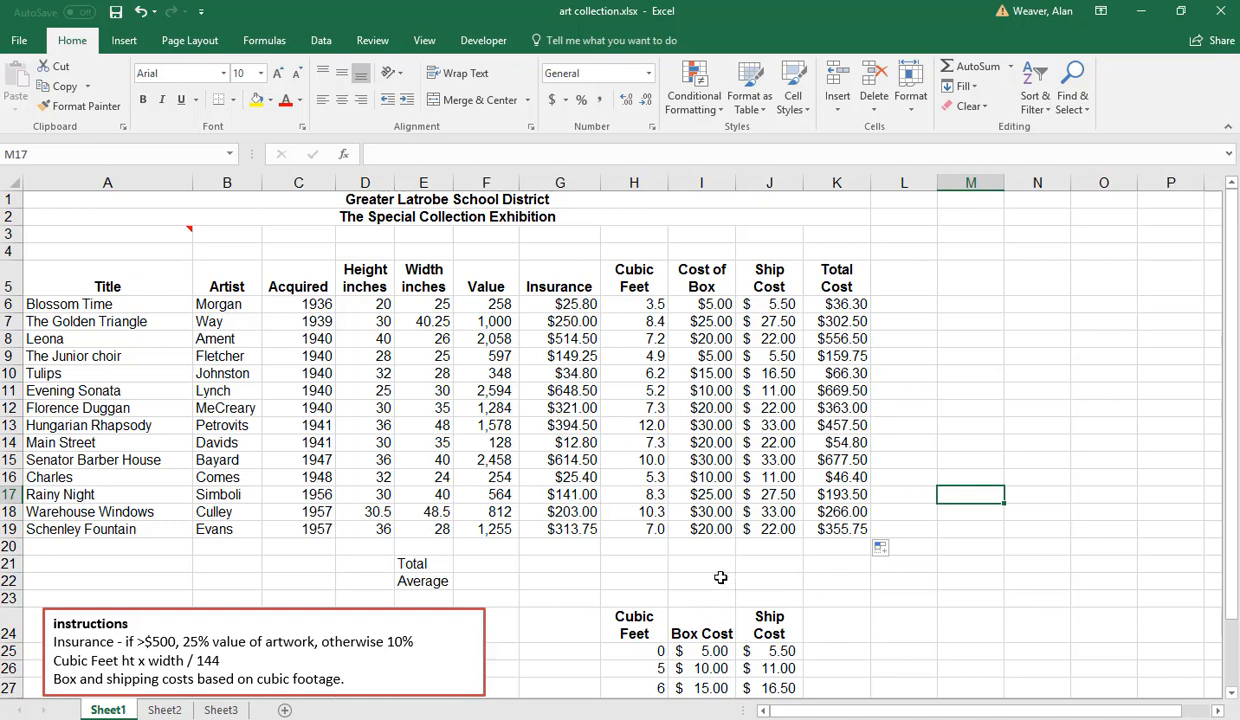
- Total the Cost of Box column in I21 with AutoSum over I6:I19, leaving out the blank row 20
{"action": "left_click", "coordinate": [692, 562]}
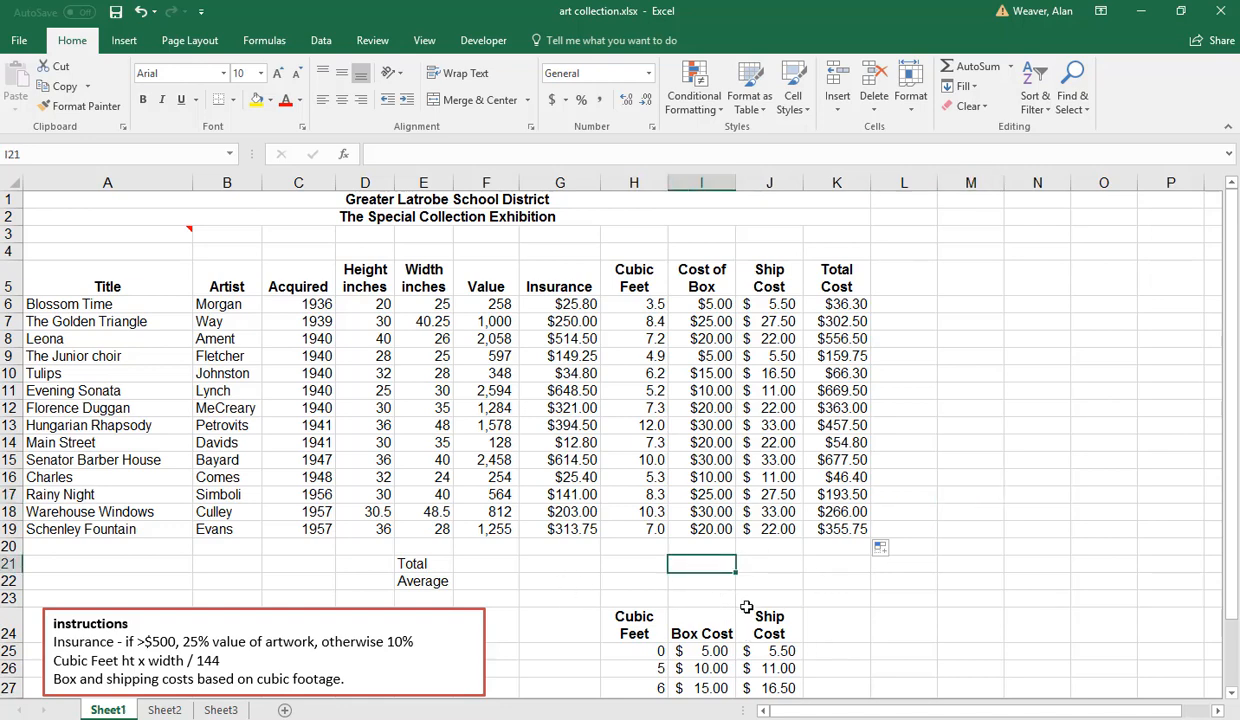
{"action": "left_click", "coordinate": [714, 600]}
{"action": "left_click", "coordinate": [706, 567]}
{"action": "left_click", "coordinate": [950, 66]}
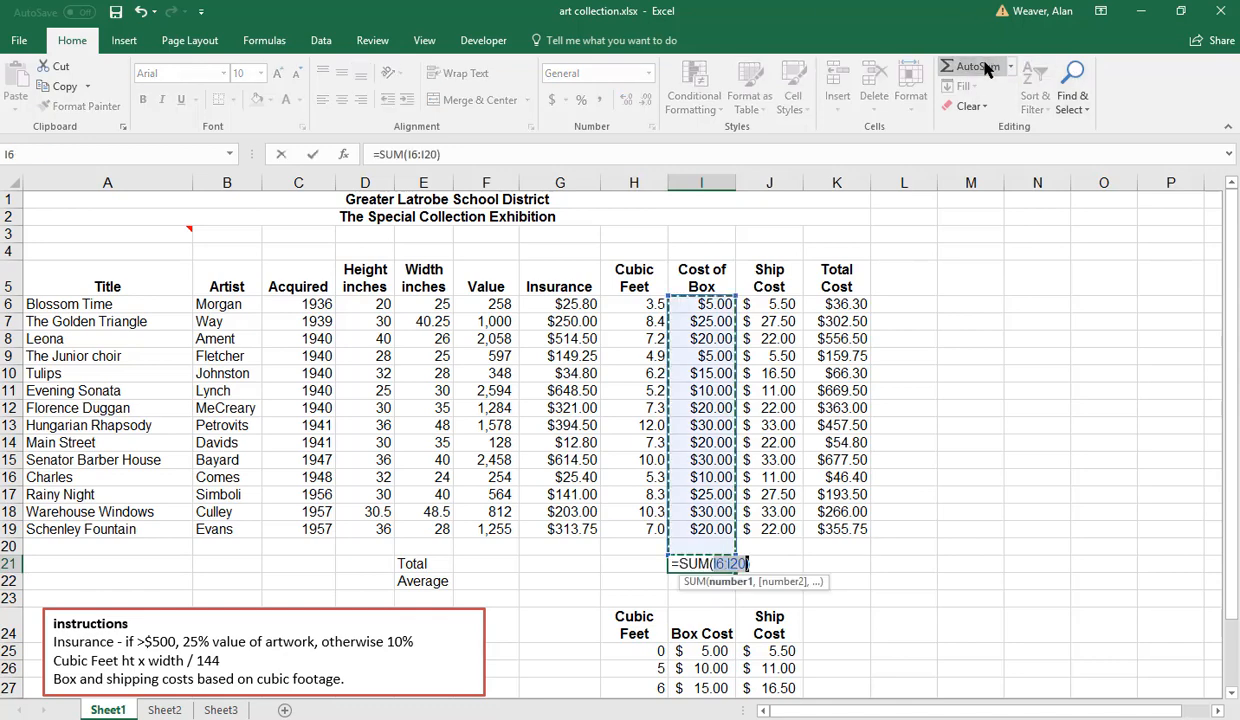
{"action": "left_click_drag", "start_coordinate": [700, 528], "coordinate": [699, 306]}
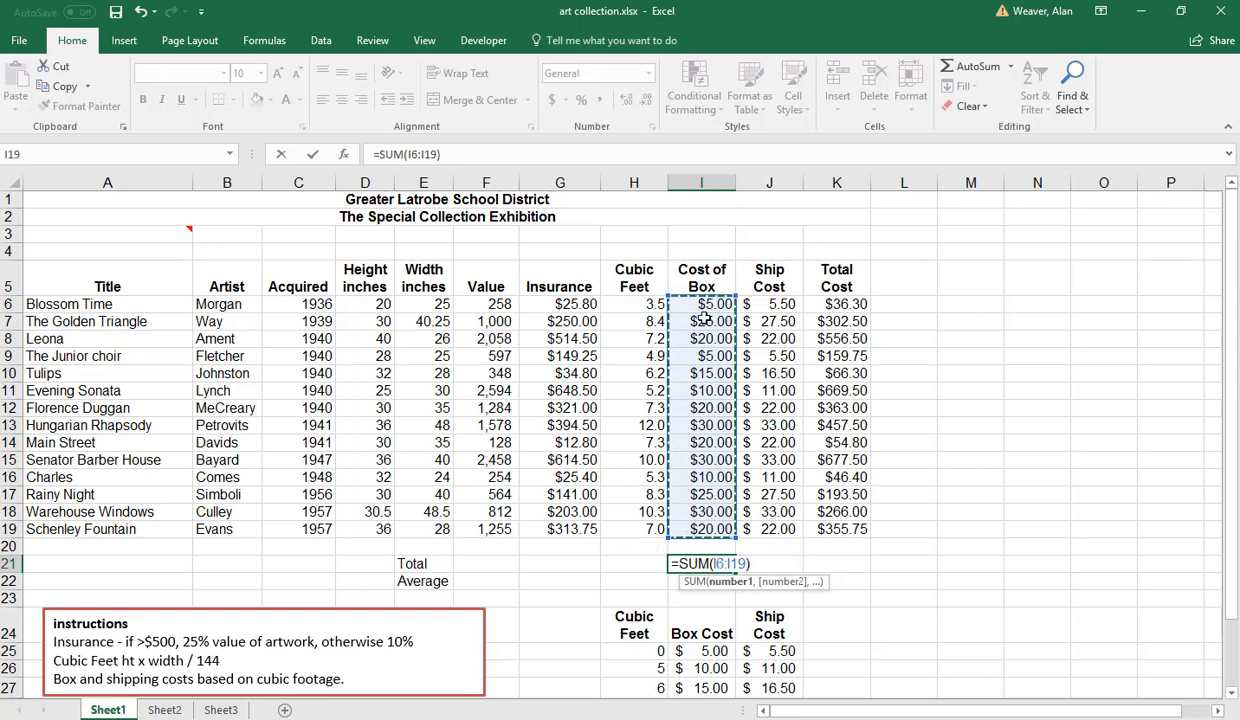
{"action": "key", "text": "Return"}
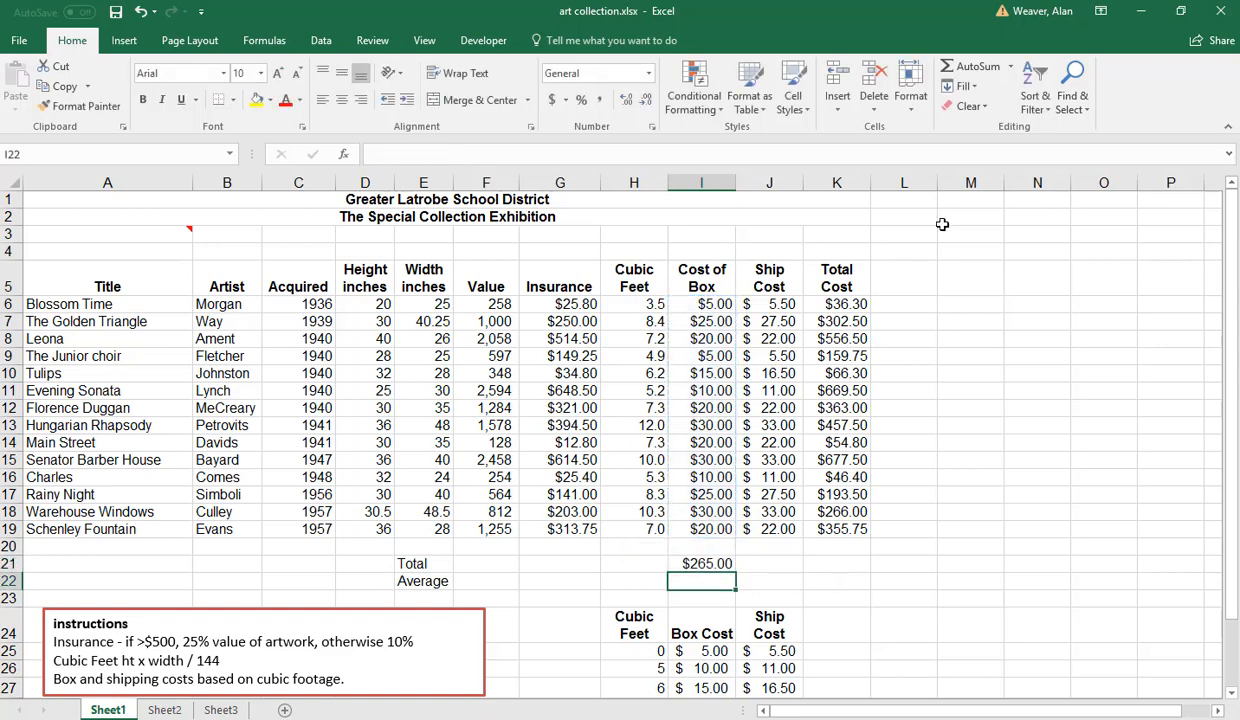
- Average I6:I19 in cell I22, and fill the Total and Average formulas in I21:I22 across to column K
{"action": "left_click", "coordinate": [1010, 66]}
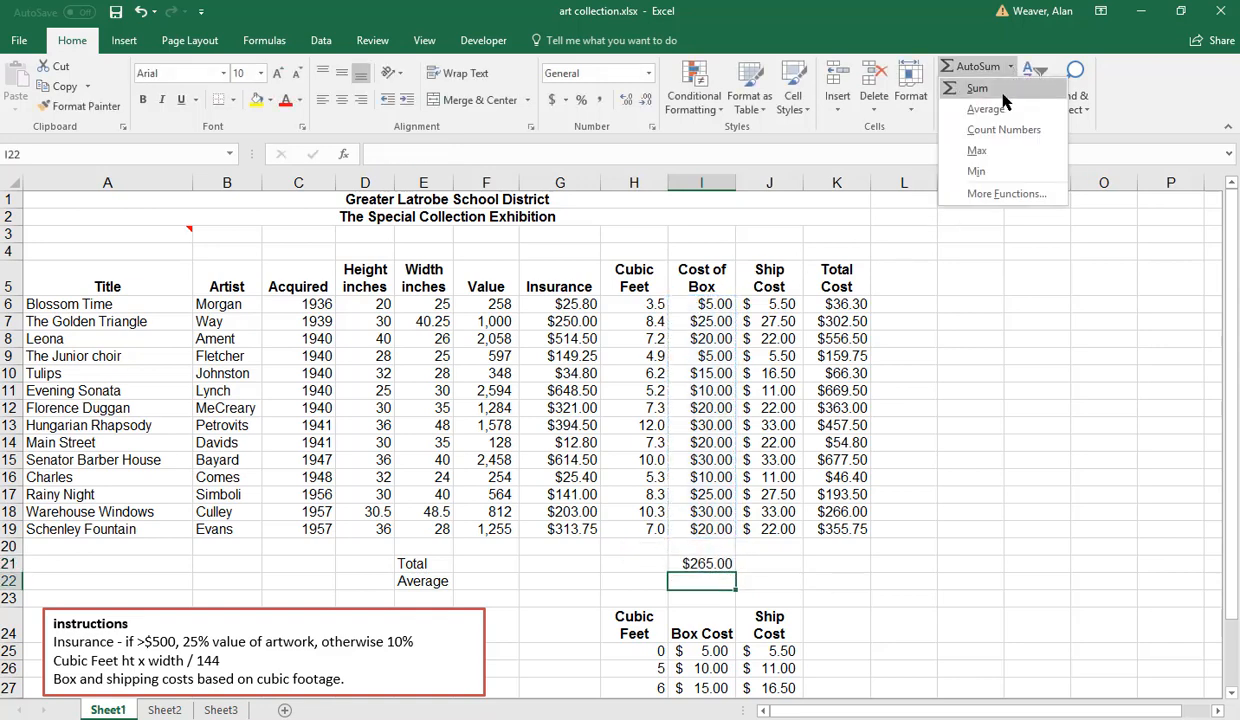
{"action": "left_click", "coordinate": [1001, 110]}
{"action": "left_click_drag", "start_coordinate": [700, 522], "coordinate": [701, 305]}
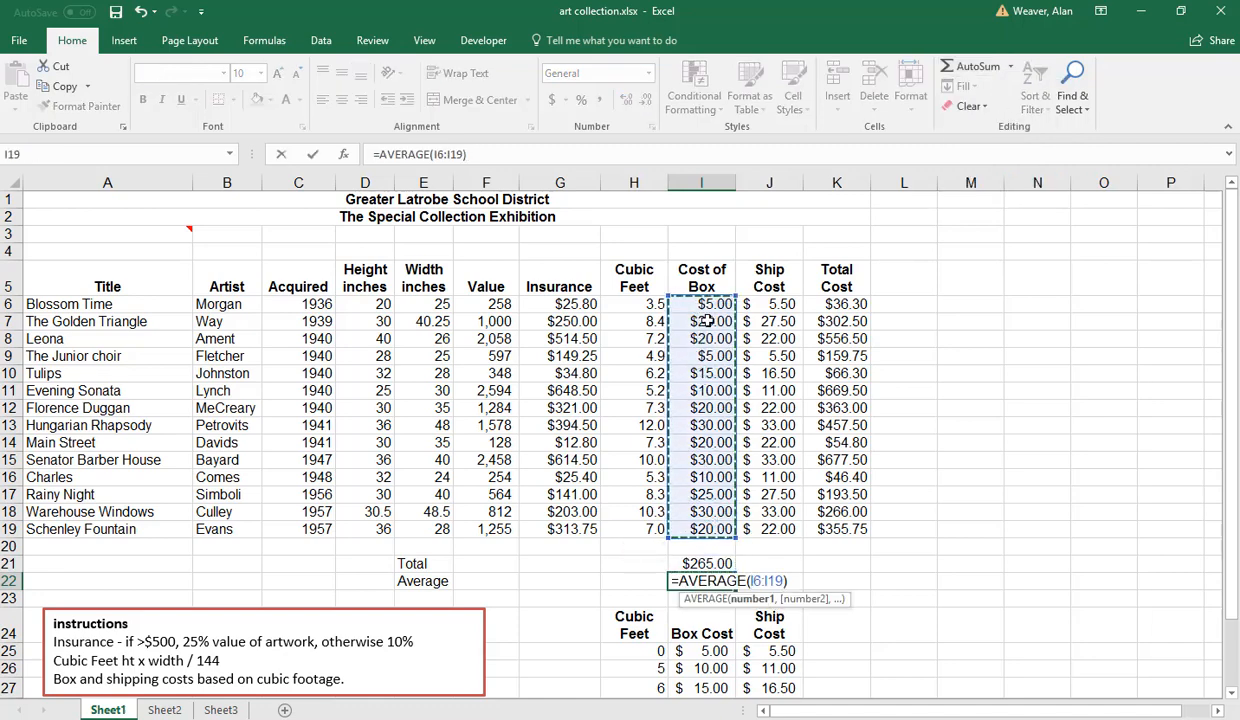
{"action": "key", "text": "ctrl+Return"}
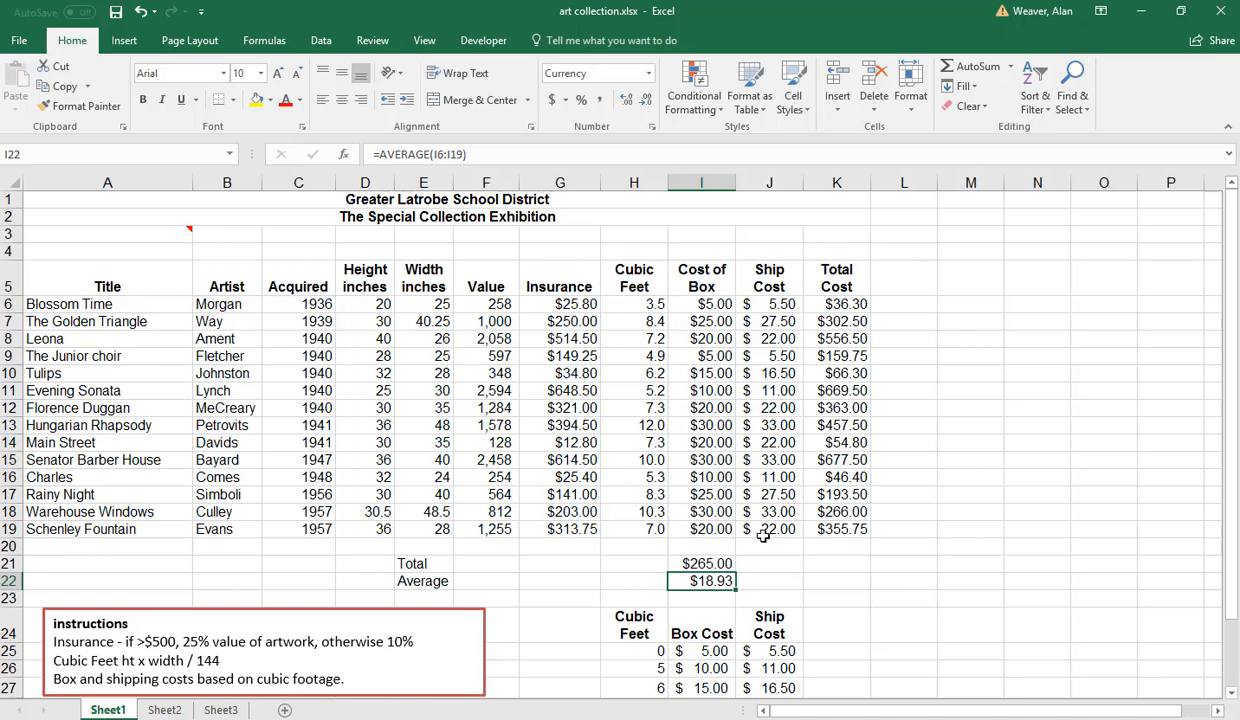
{"action": "left_click_drag", "start_coordinate": [701, 567], "coordinate": [858, 586]}
{"action": "left_click", "coordinate": [955, 546]}
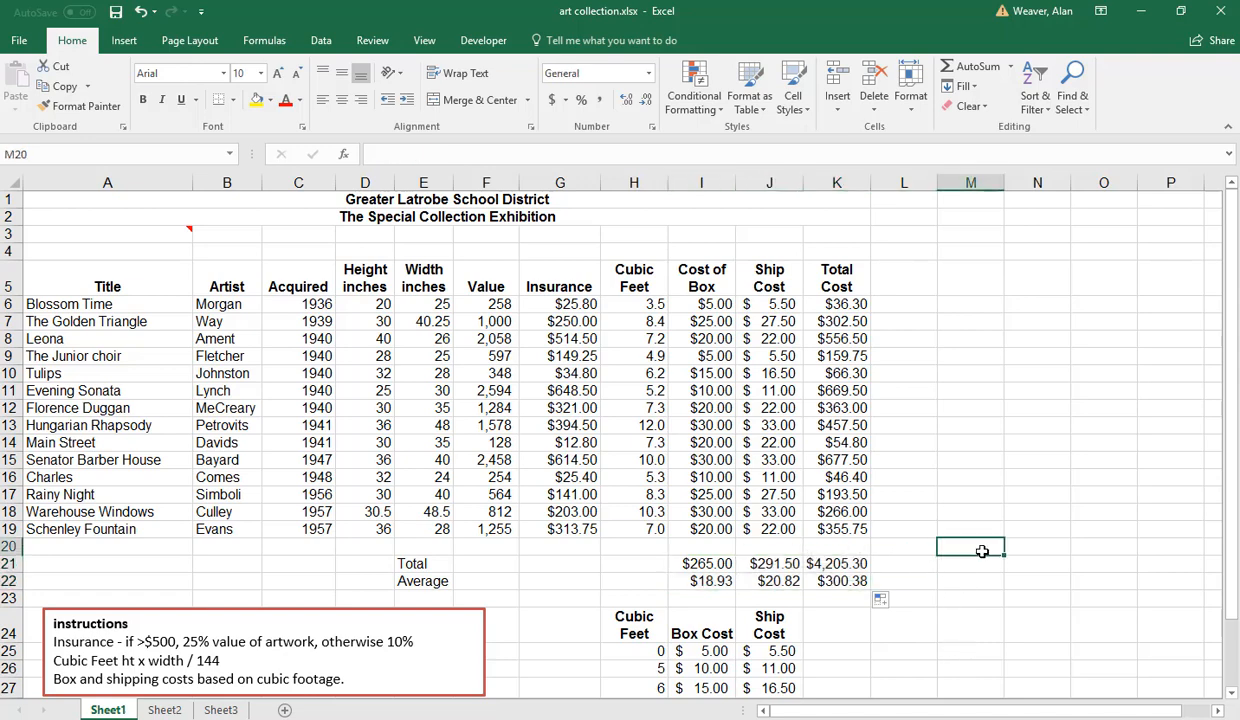
- Insert the TODAY function in cell A3 as the worksheet's date
{"action": "left_click", "coordinate": [147, 235]}
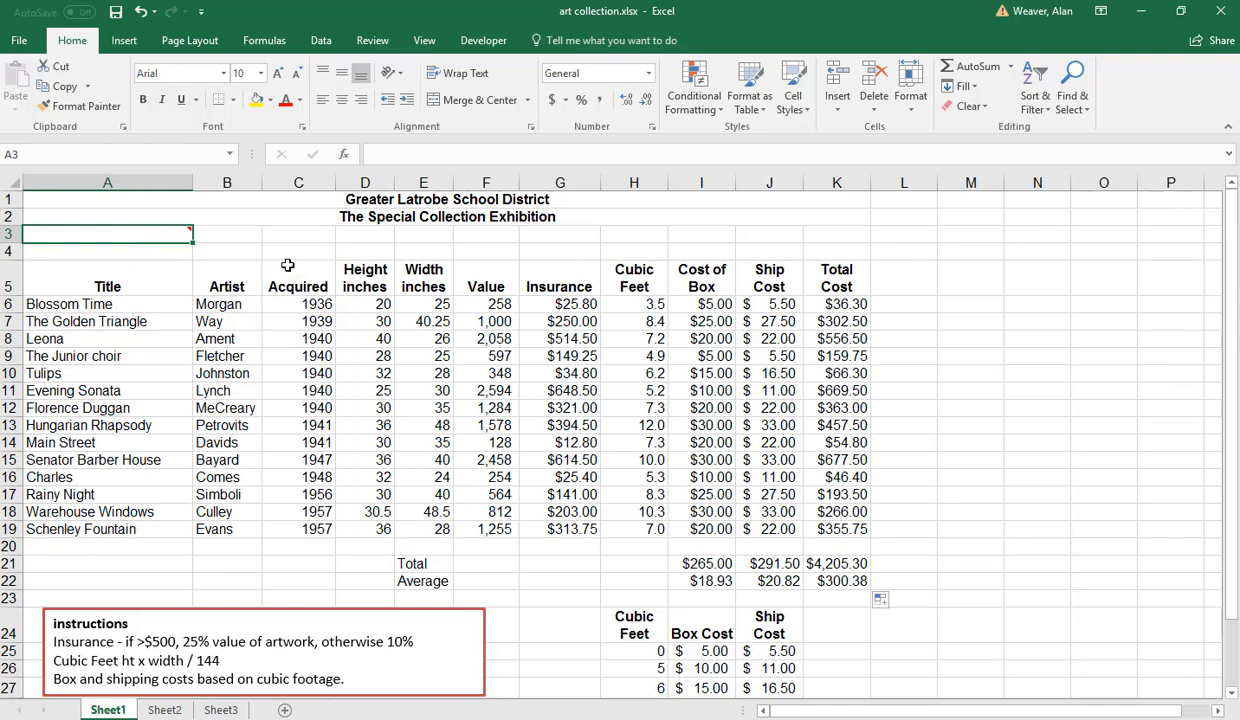
{"action": "left_click", "coordinate": [256, 44]}
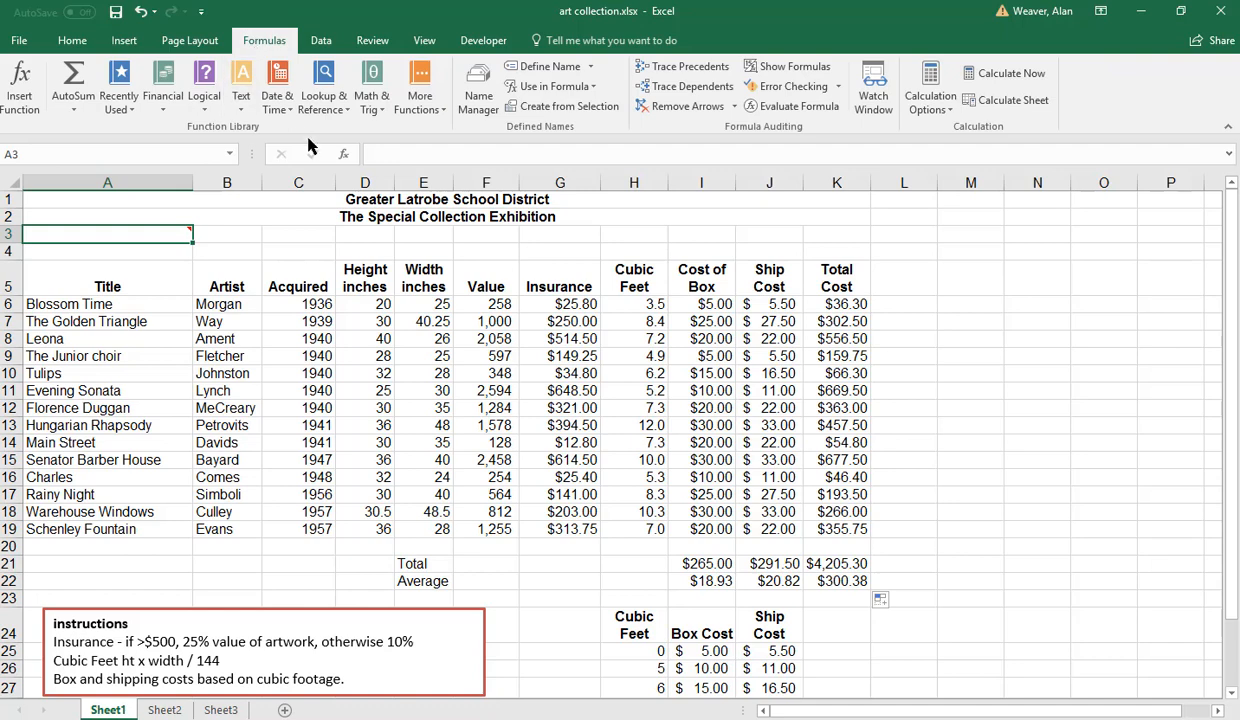
{"action": "left_click", "coordinate": [277, 95]}
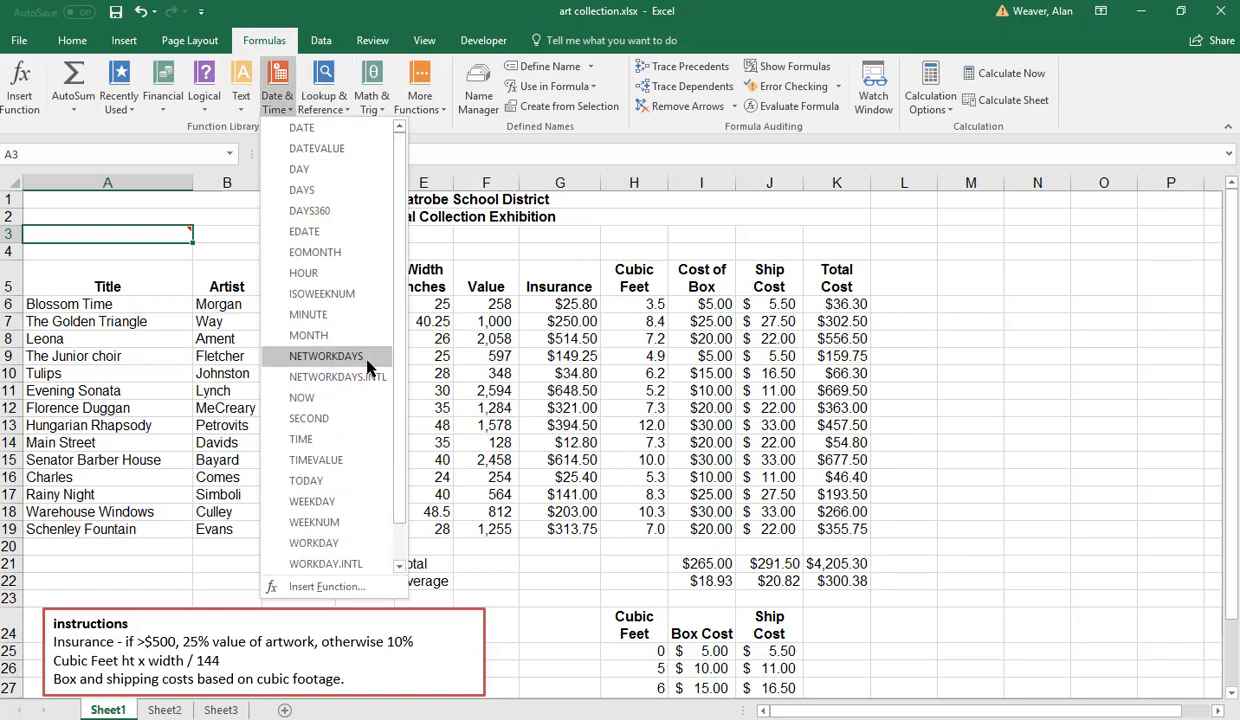
{"action": "left_click", "coordinate": [334, 480]}
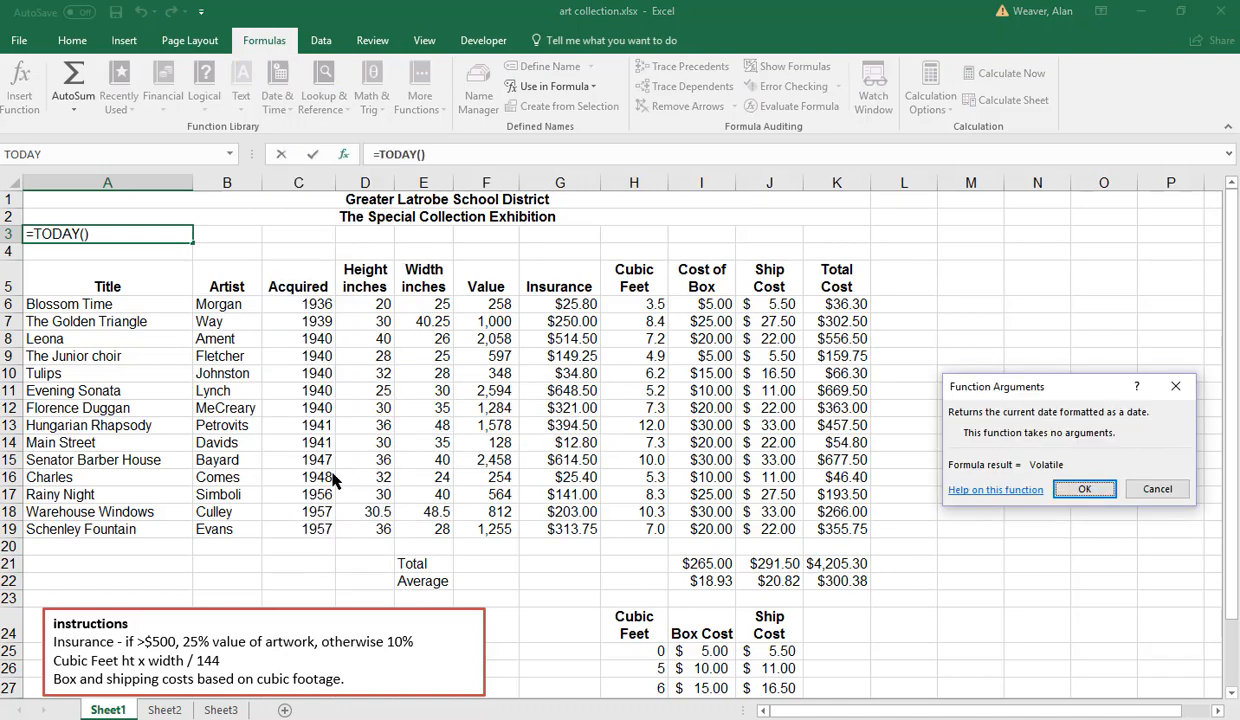
{"action": "left_click", "coordinate": [1080, 489]}
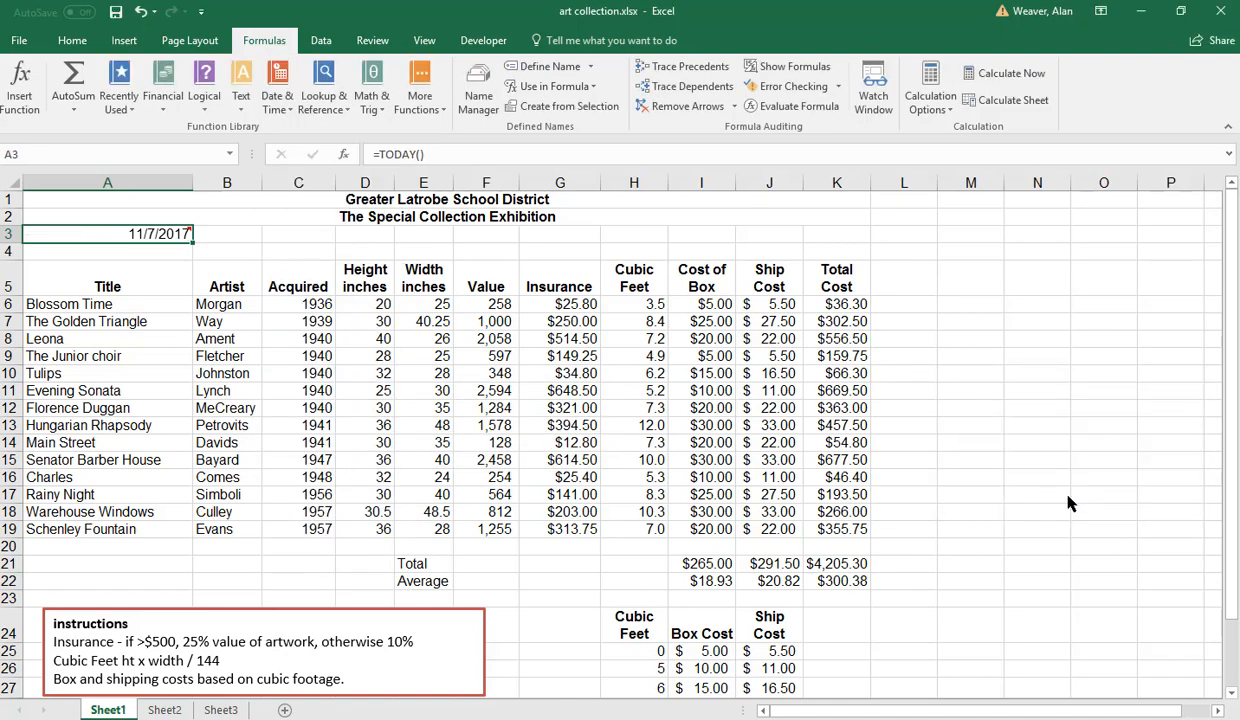
- Merge and center the date in row 3 across A3:K3
{"action": "mouse_move", "coordinate": [94, 231]}
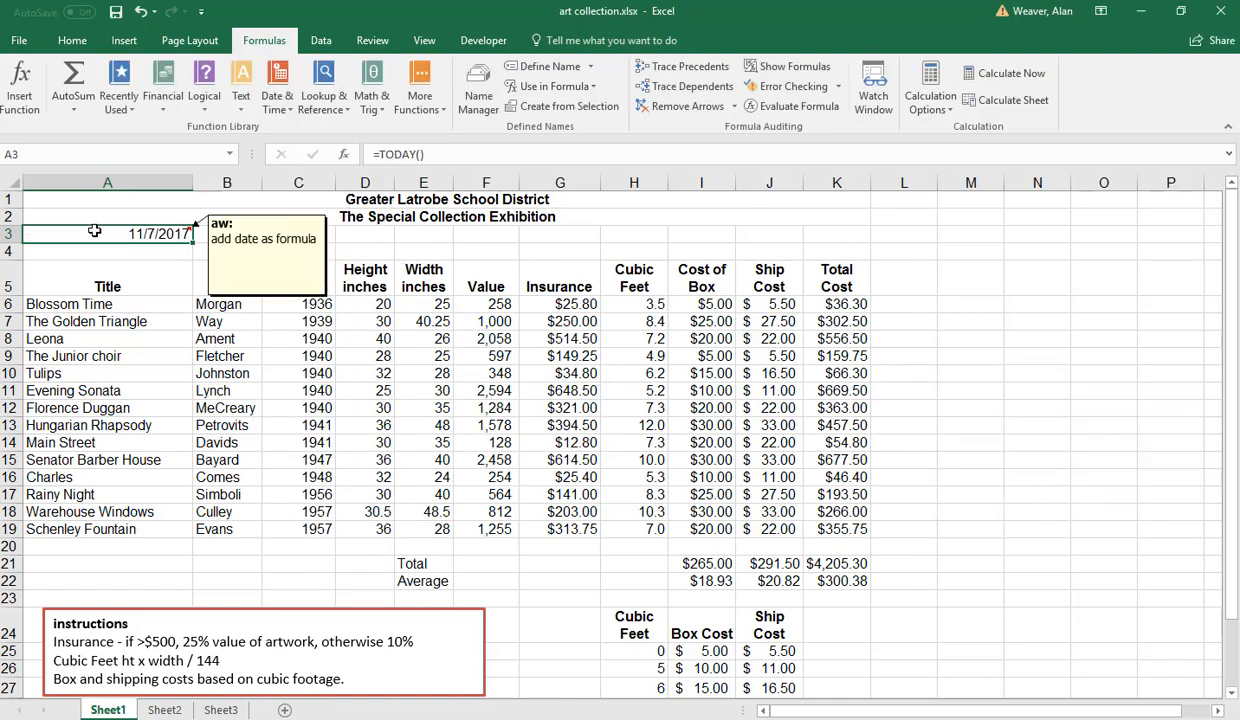
{"action": "left_click_drag", "start_coordinate": [199, 224], "coordinate": [866, 236]}
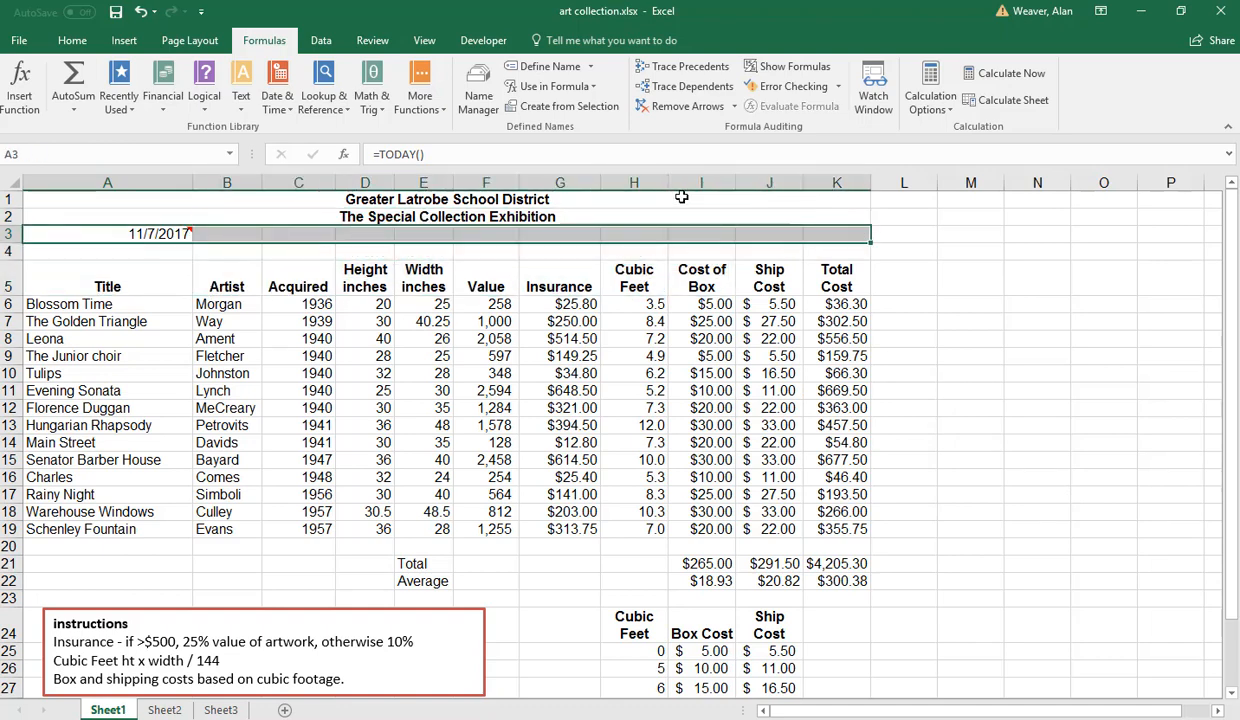
{"action": "left_click", "coordinate": [71, 41]}
{"action": "left_click", "coordinate": [456, 104]}
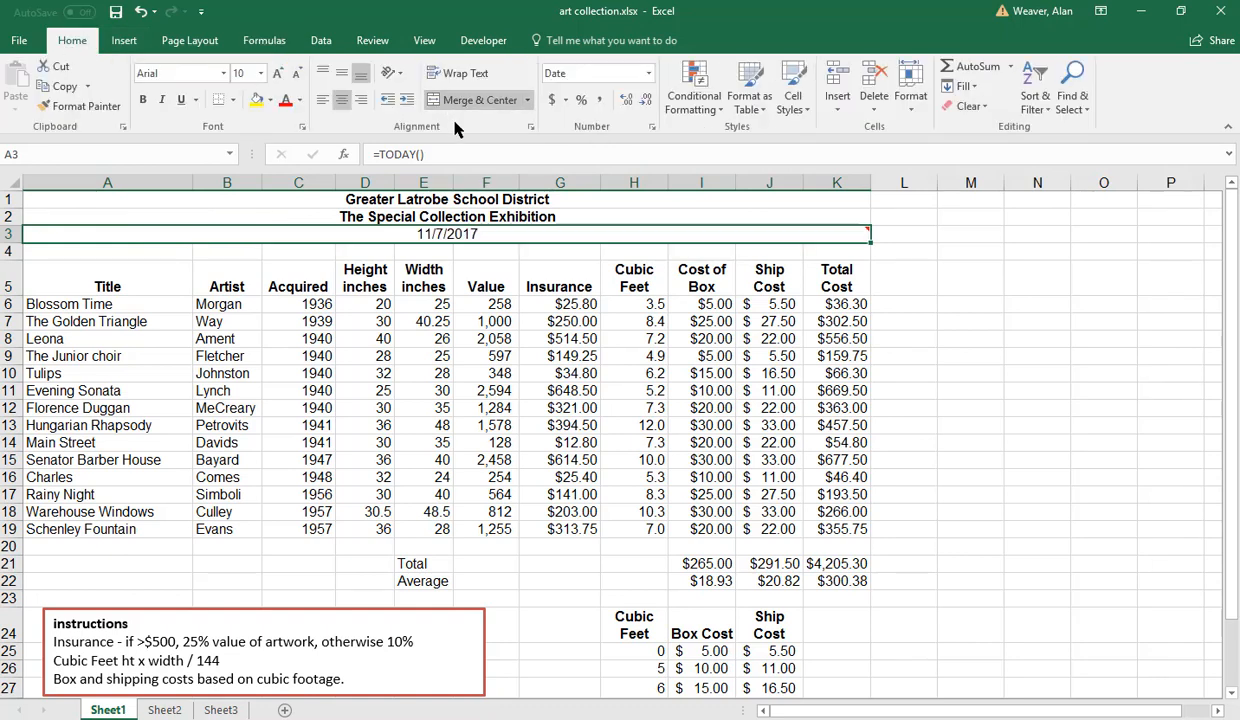
- Make the date in row 3 bold and delete the comment attached to its cell
{"action": "key", "text": "ctrl+b"}
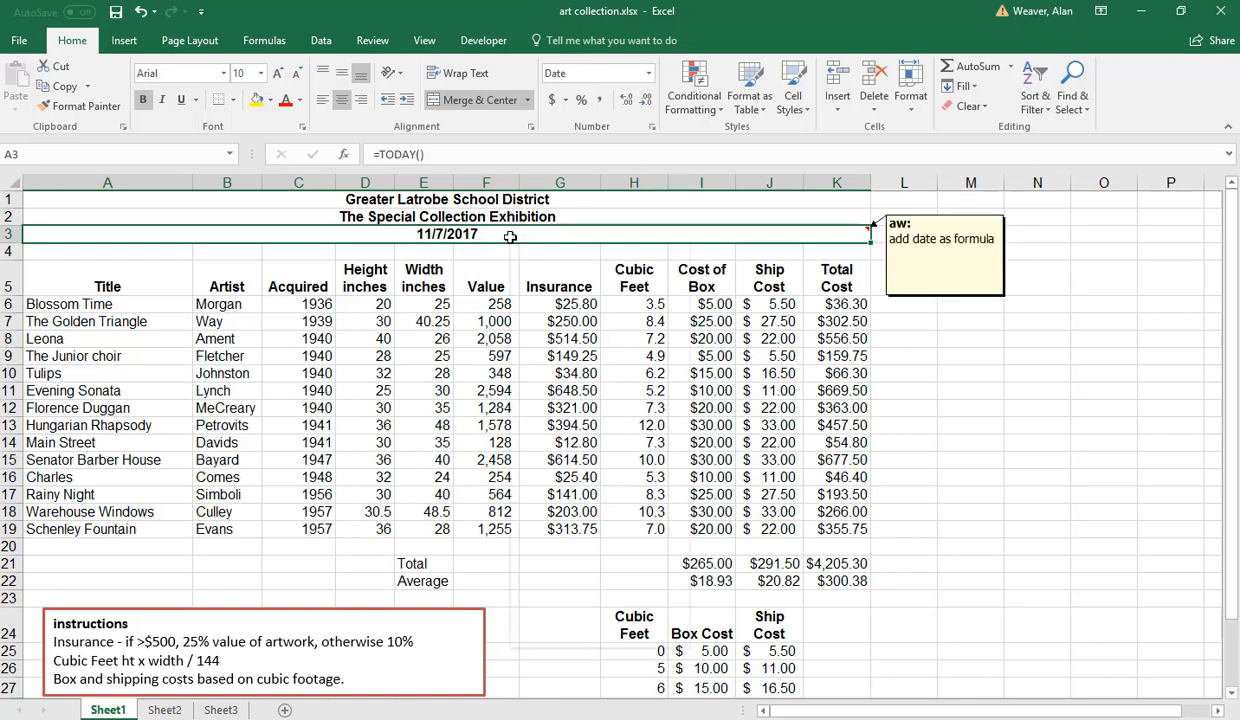
{"action": "right_click", "coordinate": [510, 238]}
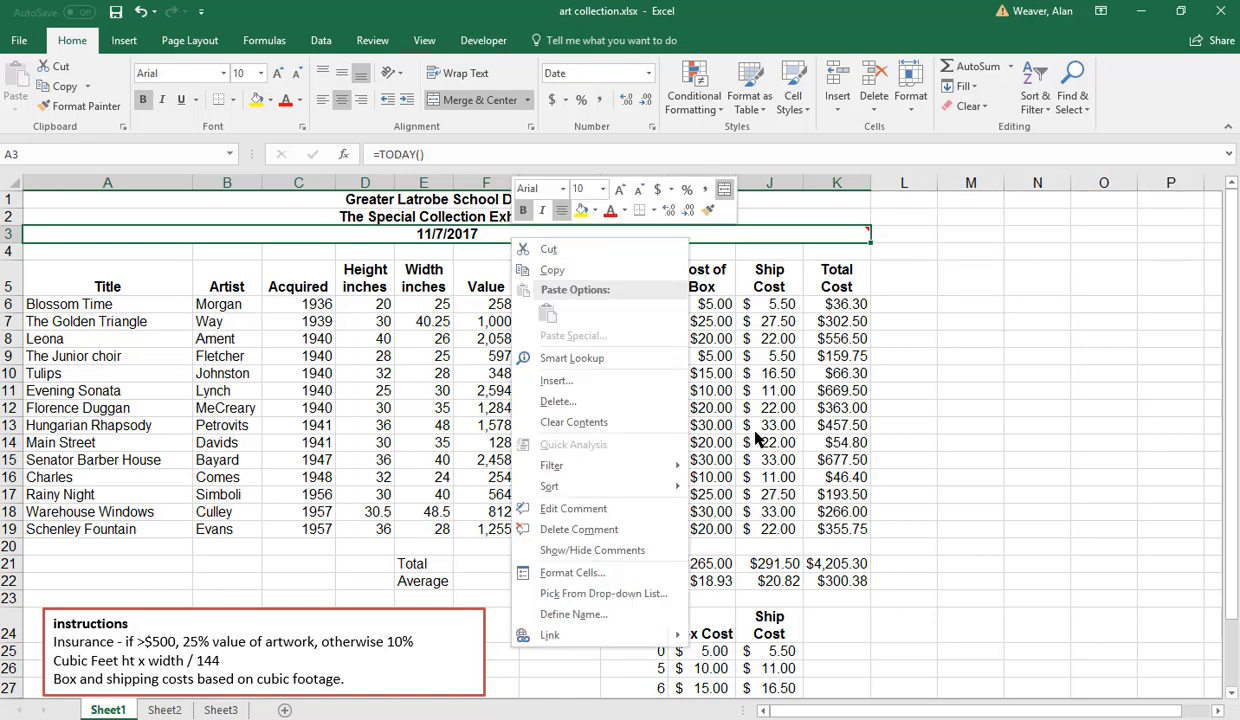
{"action": "left_click", "coordinate": [609, 531]}
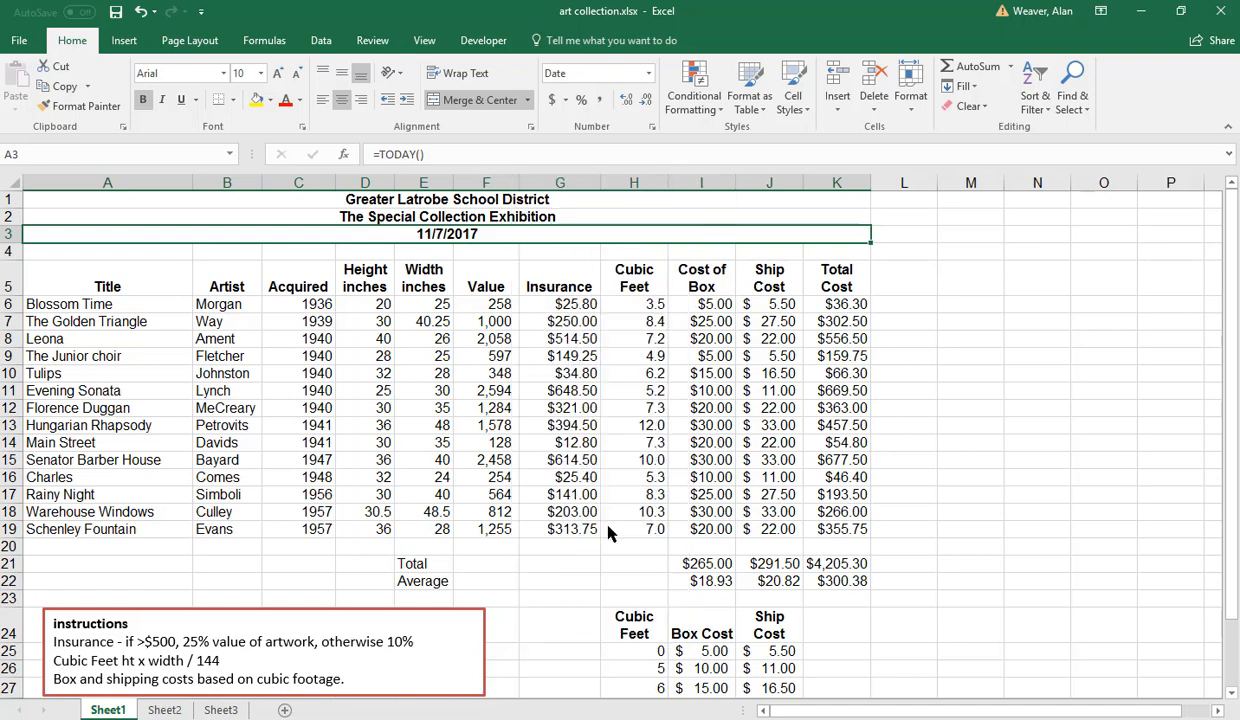
- Format the date in row 3 with the "March 14, 2012" date type
{"action": "right_click", "coordinate": [512, 235]}
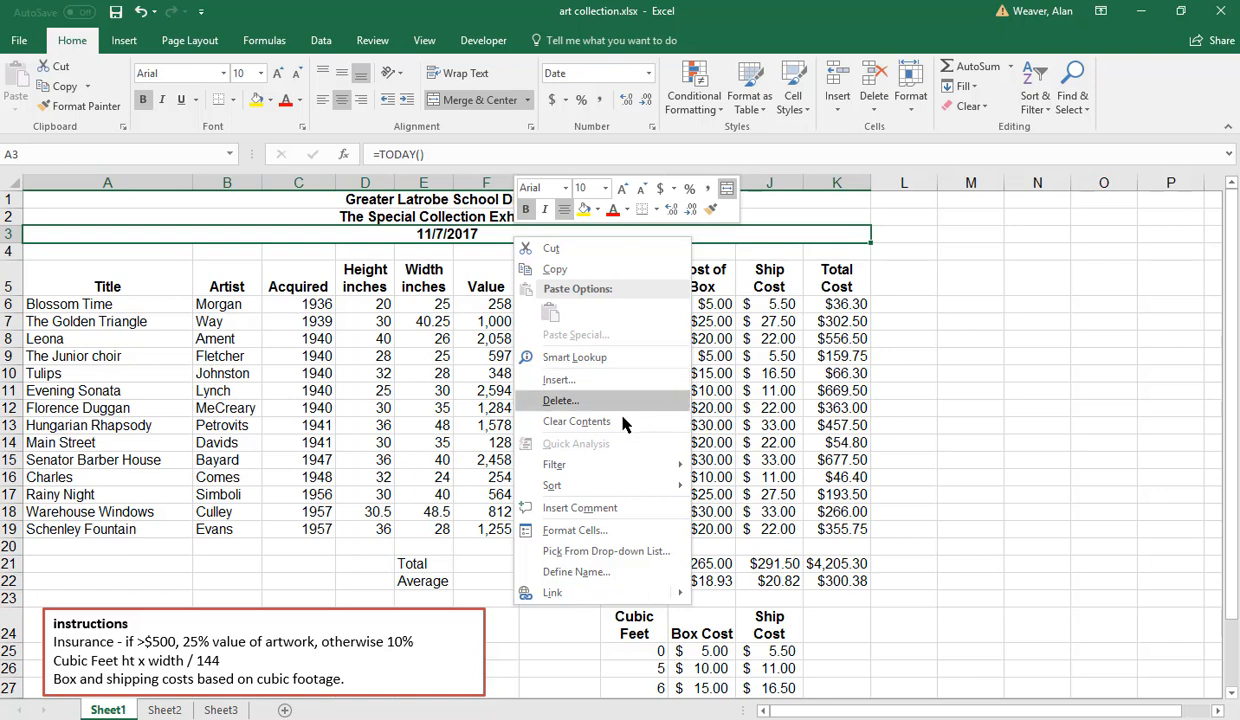
{"action": "left_click", "coordinate": [600, 530]}
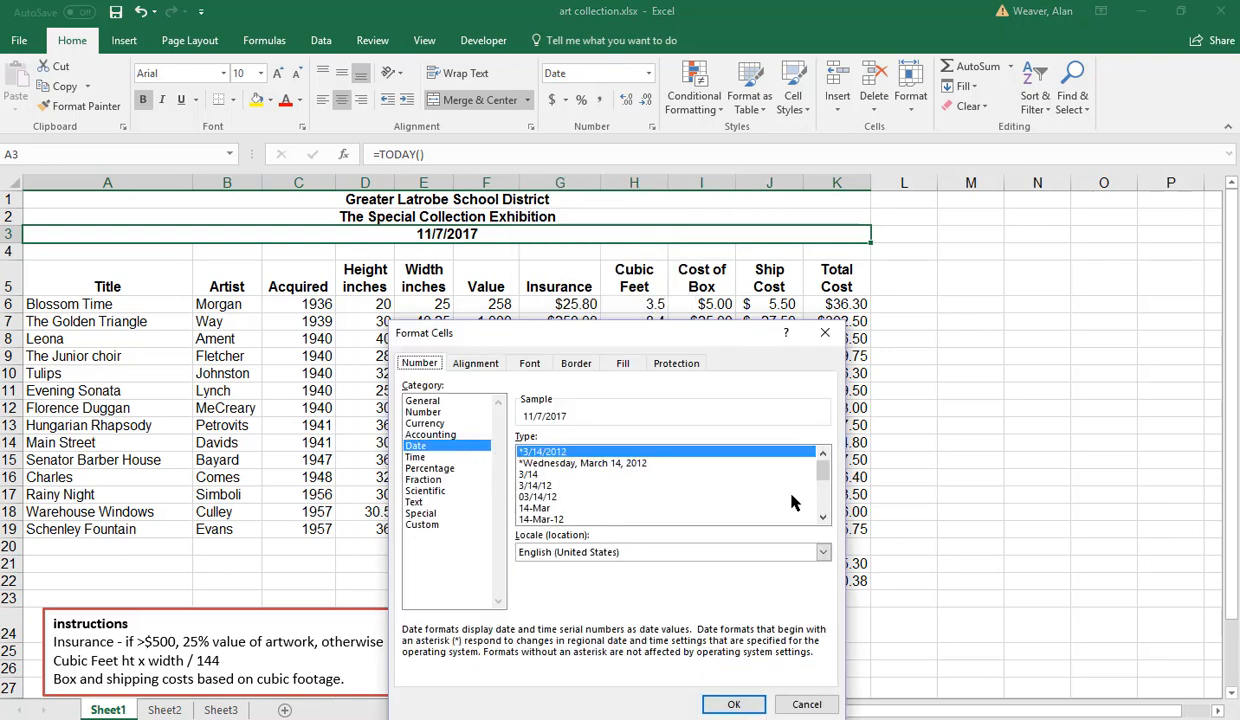
{"action": "left_click", "coordinate": [823, 517]}
{"action": "left_click", "coordinate": [823, 517]}
{"action": "left_click", "coordinate": [823, 517]}
{"action": "left_click", "coordinate": [823, 517]}
{"action": "left_click", "coordinate": [823, 517]}
{"action": "left_click", "coordinate": [823, 517]}
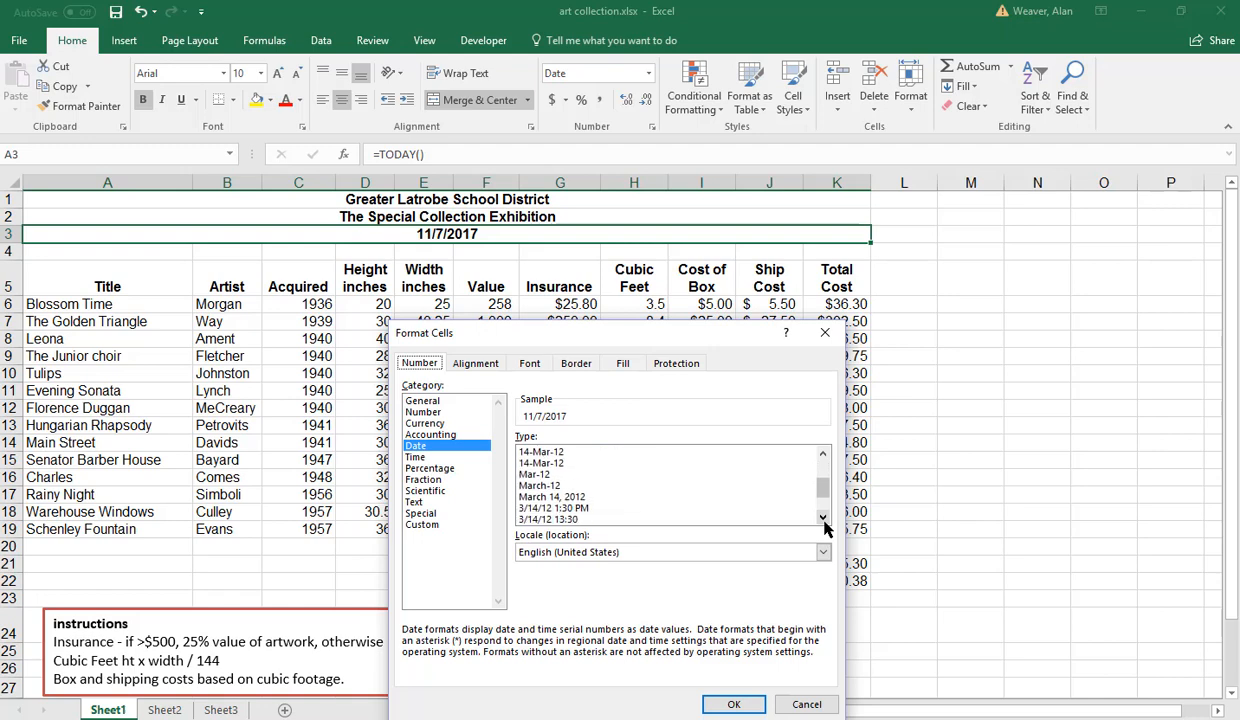
{"action": "left_click", "coordinate": [823, 517]}
{"action": "left_click", "coordinate": [823, 517]}
{"action": "left_click", "coordinate": [823, 517]}
{"action": "left_click", "coordinate": [823, 517]}
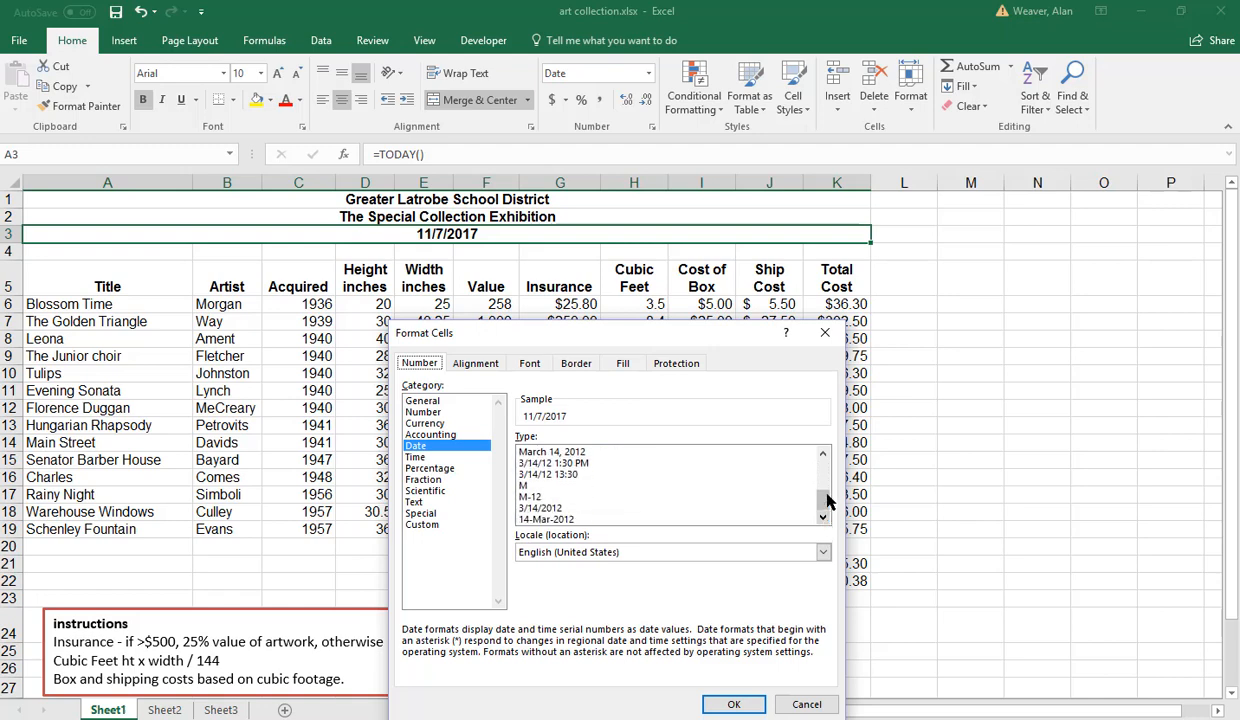
{"action": "left_click", "coordinate": [823, 453]}
{"action": "left_click", "coordinate": [823, 453]}
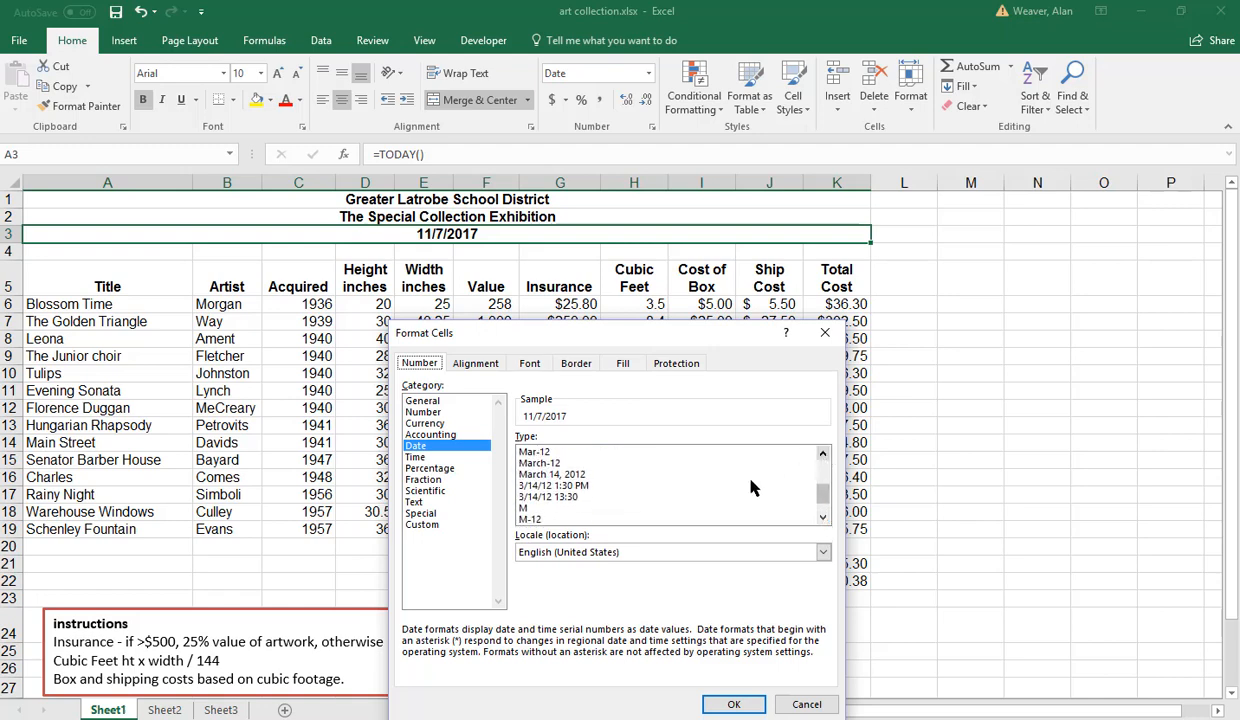
{"action": "double_click", "coordinate": [562, 475]}
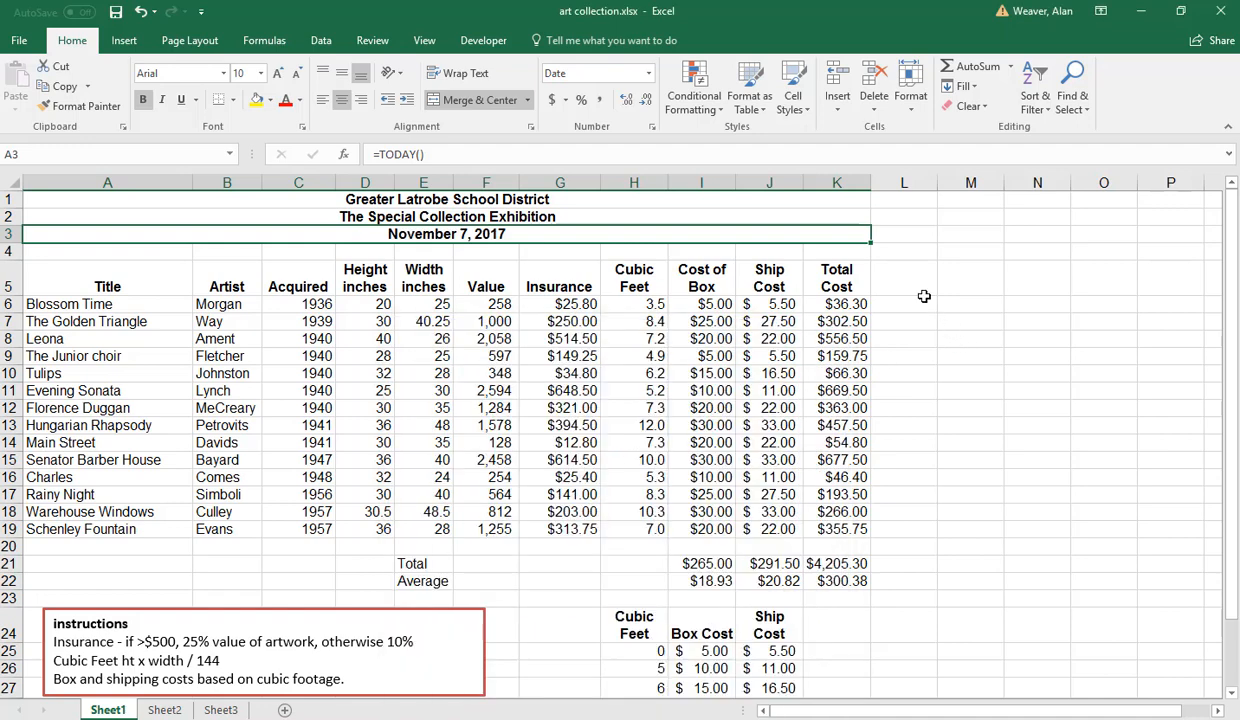
{"action": "left_click", "coordinate": [1012, 263]}
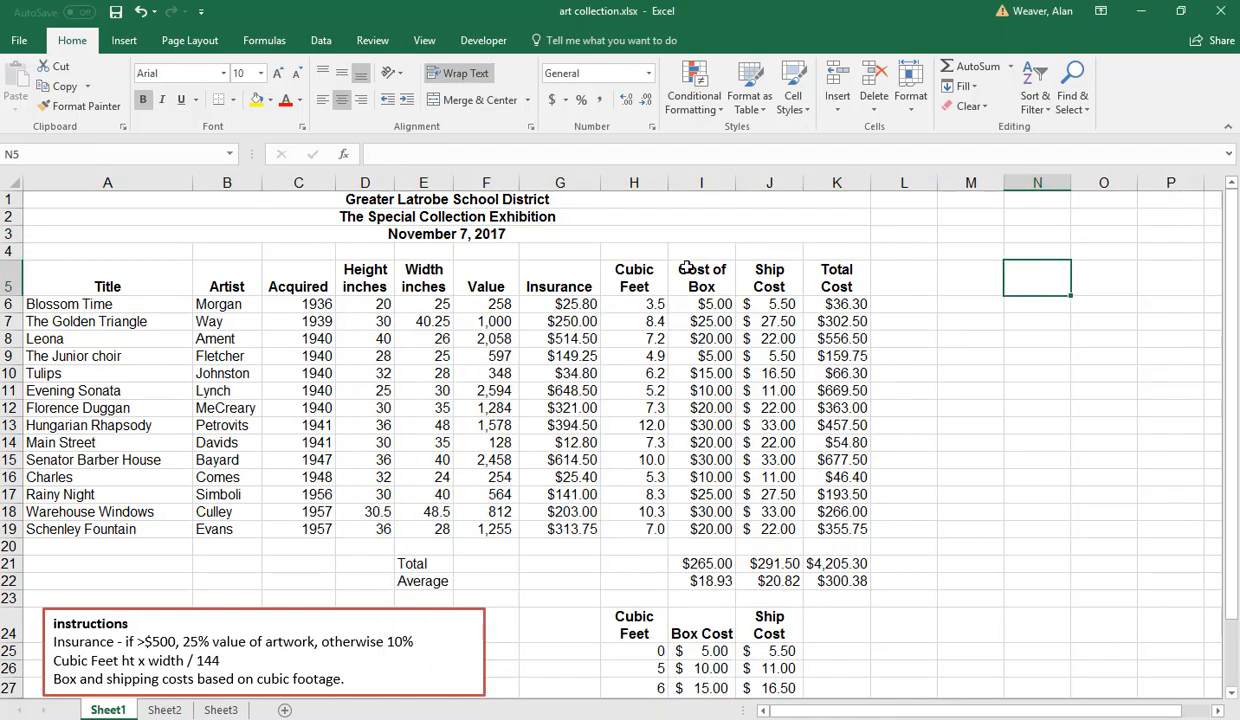